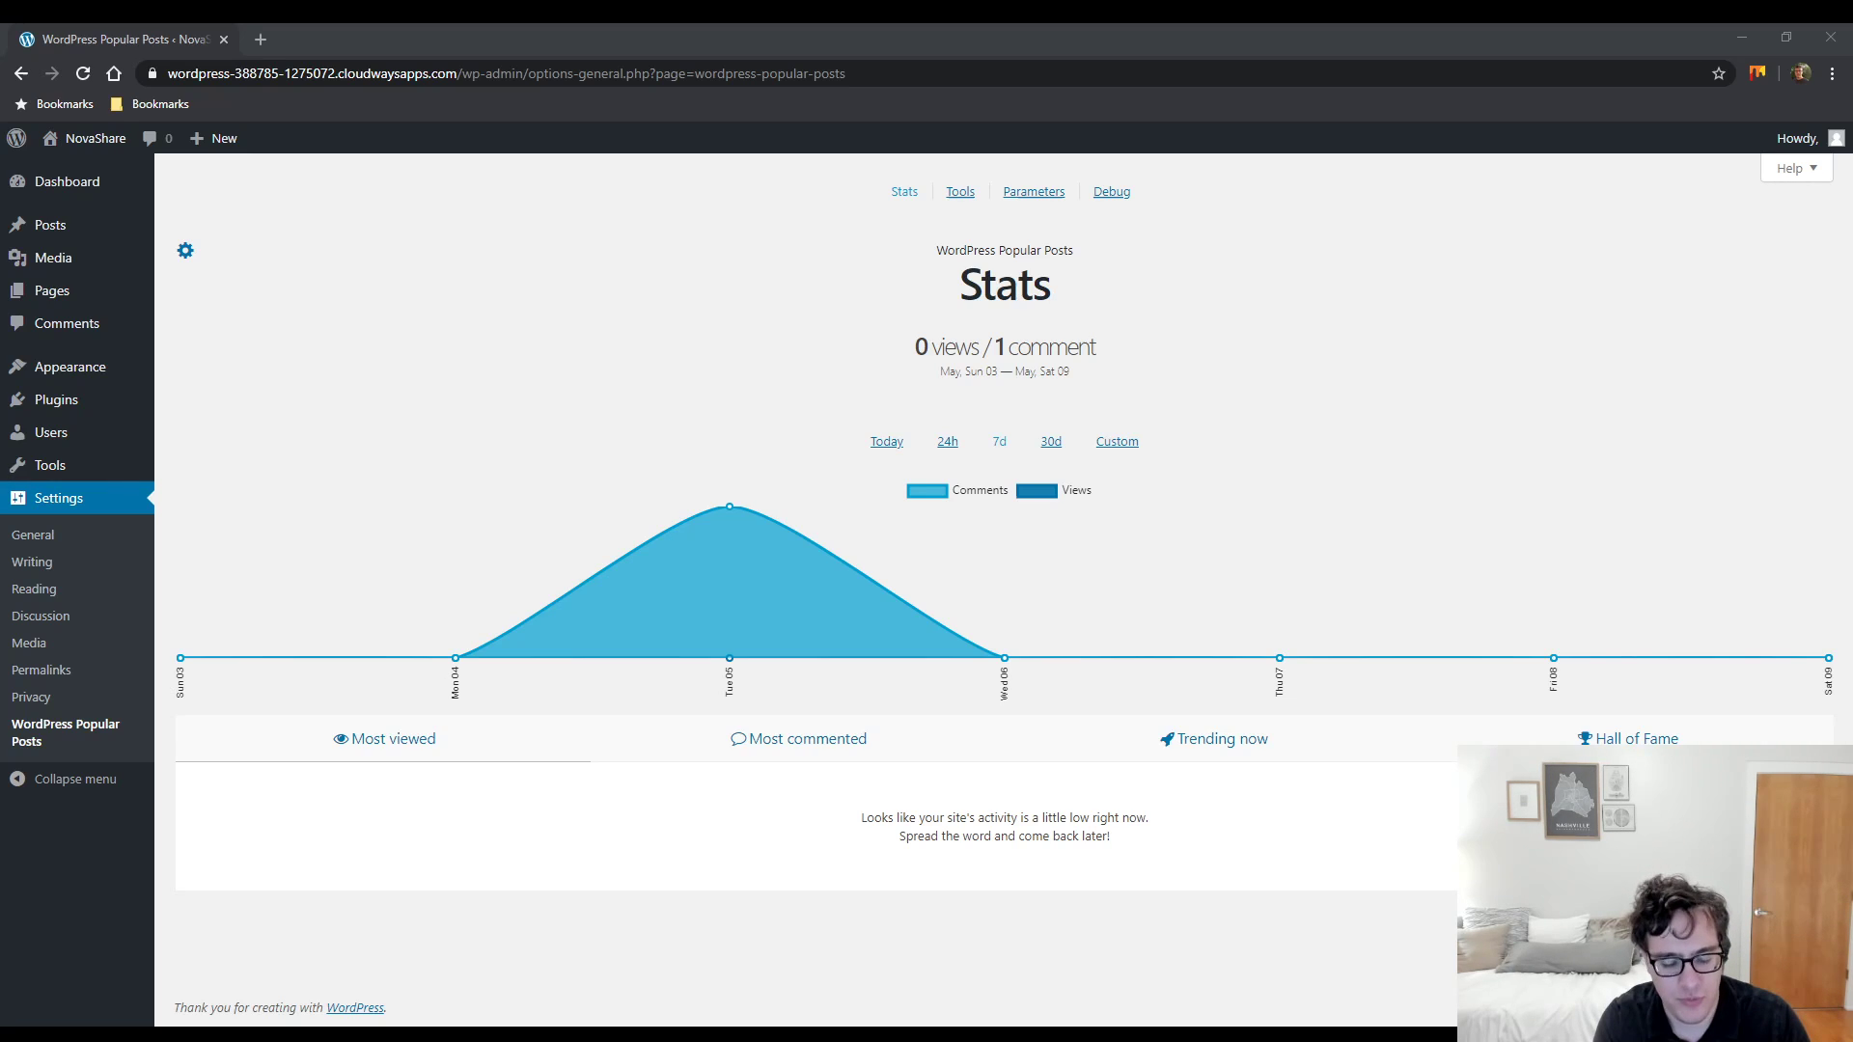
- Browse the Most commented, Trending now and Hall of Fame stats lists
left_click(1646, 401)
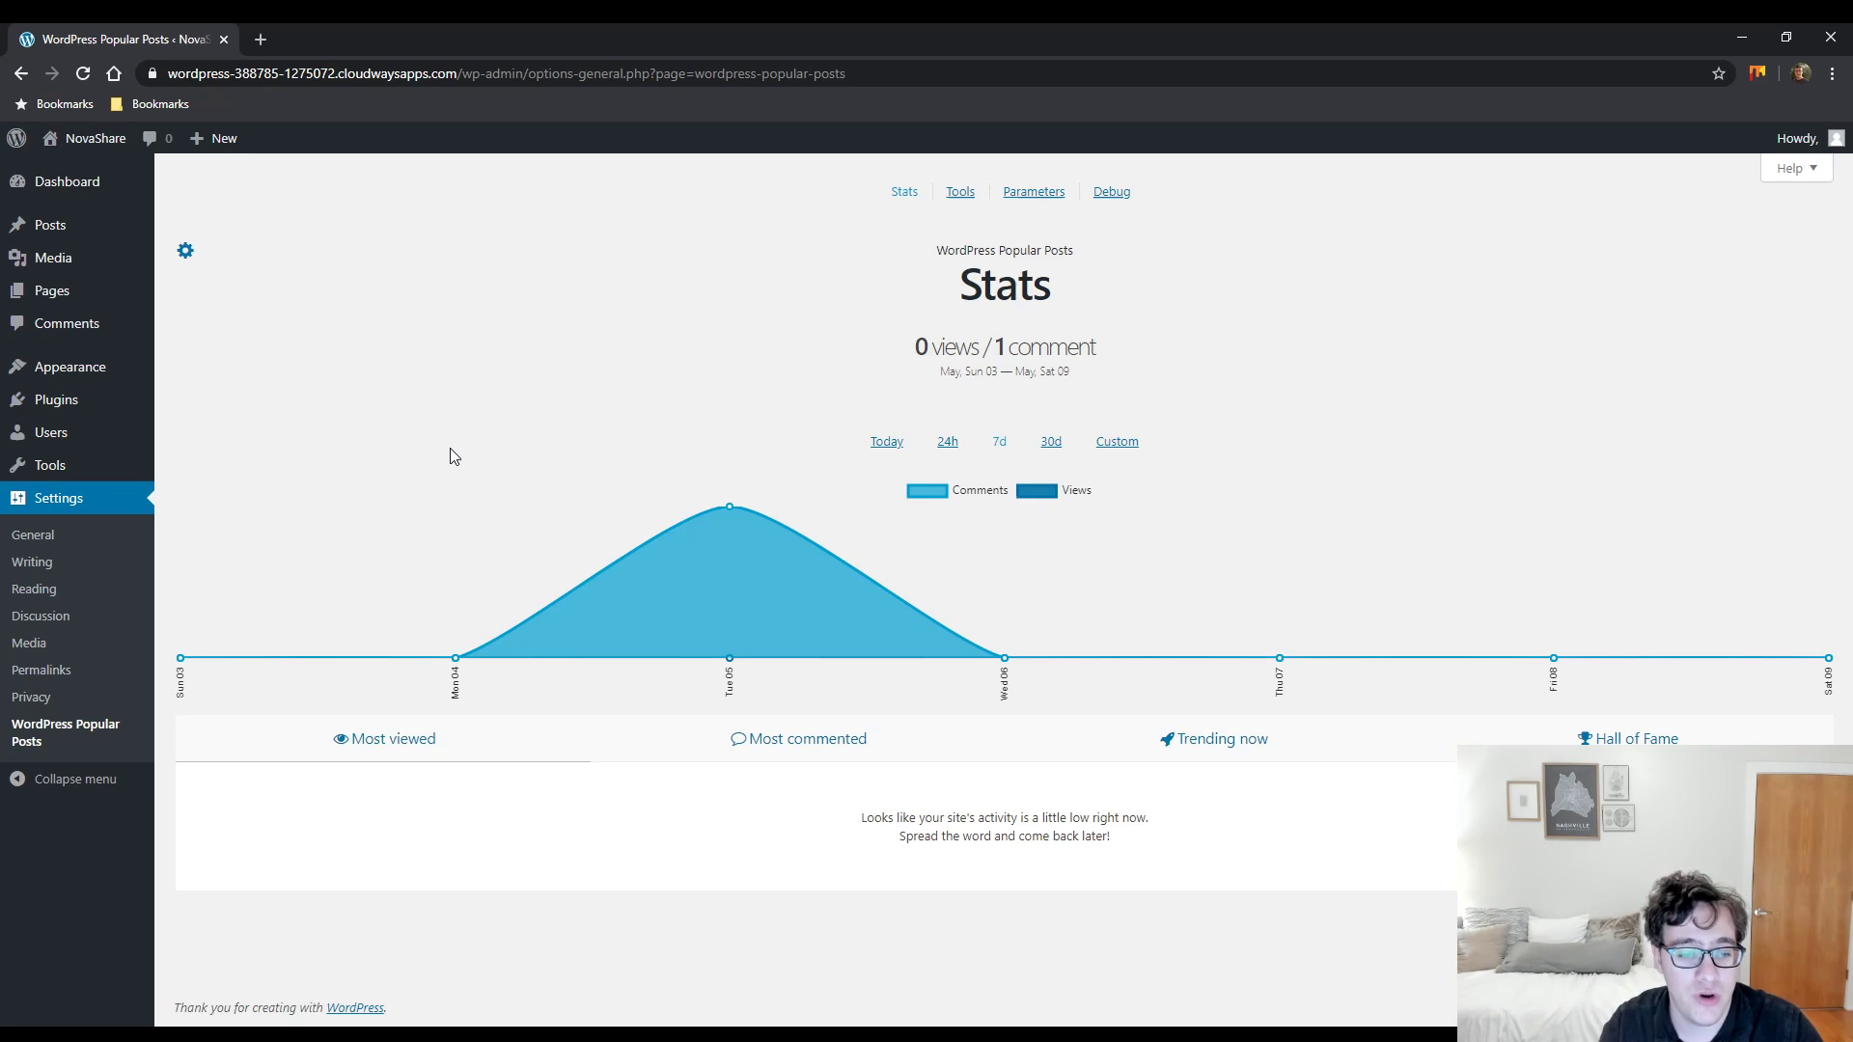
left_click(817, 753)
left_click(1223, 756)
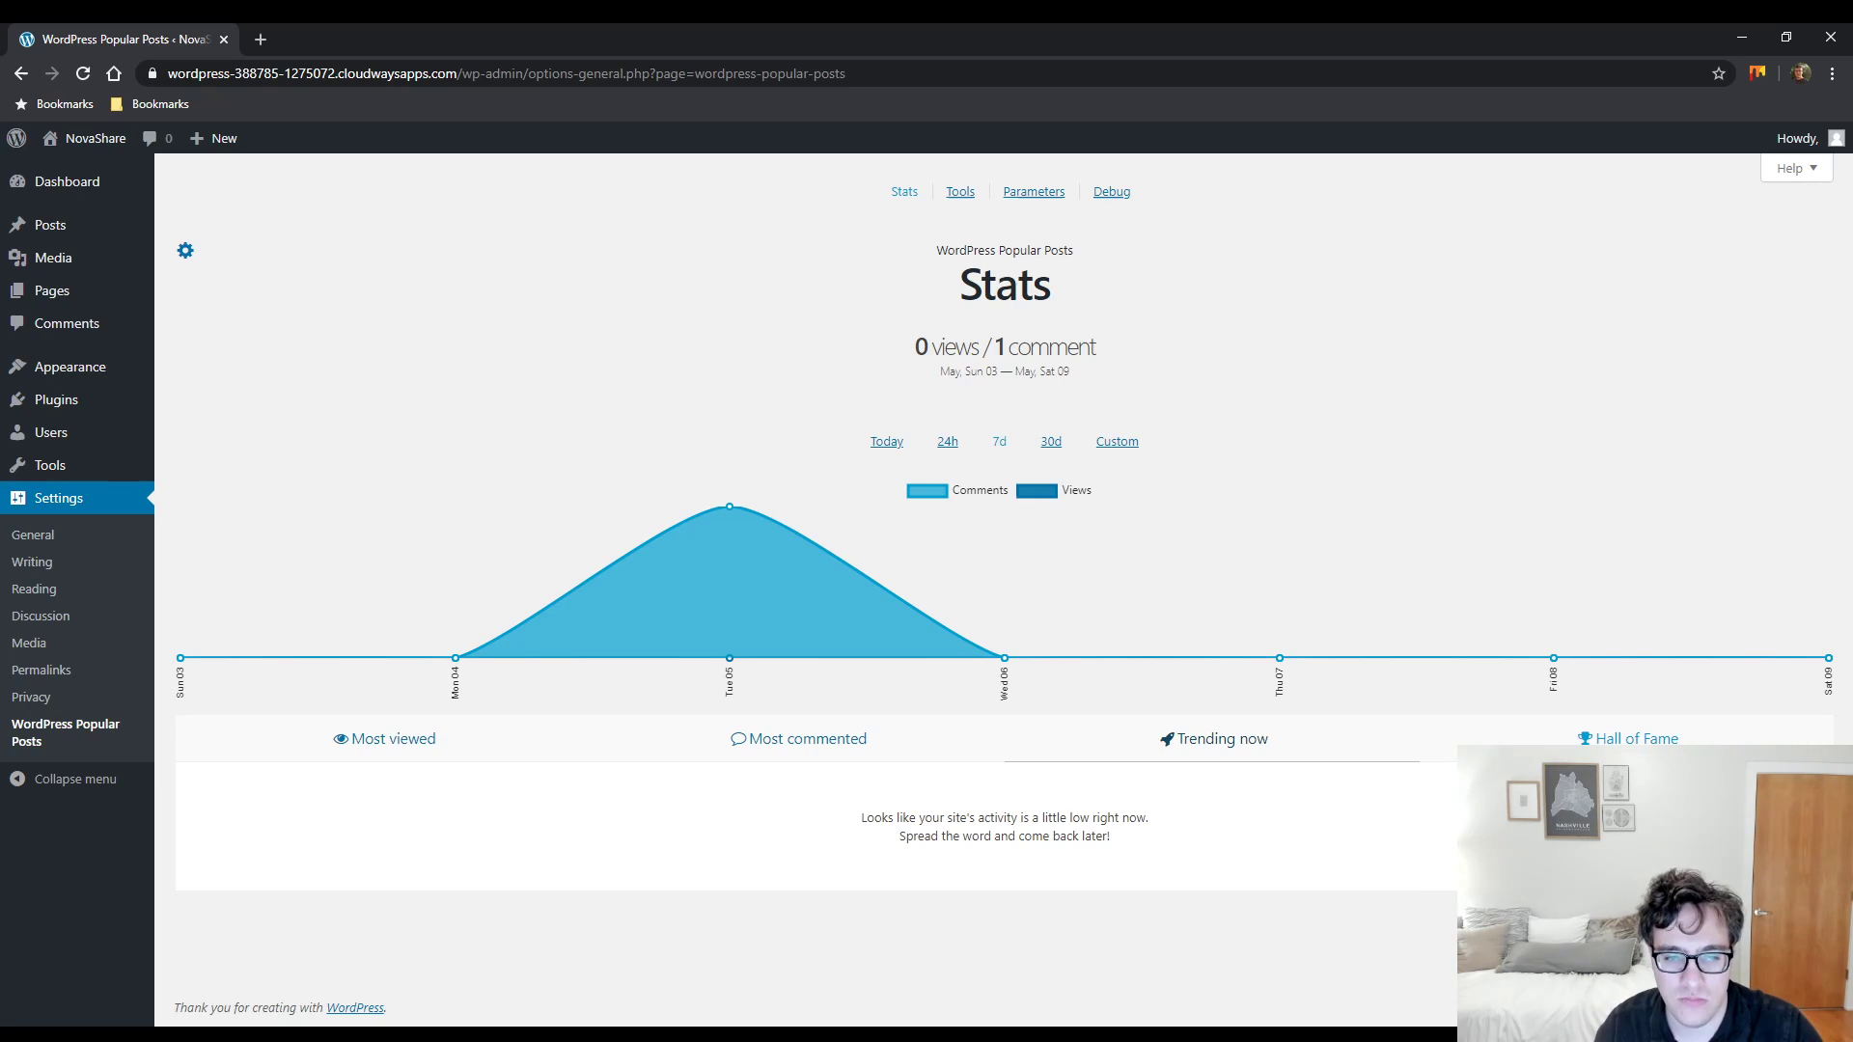
left_click(1631, 751)
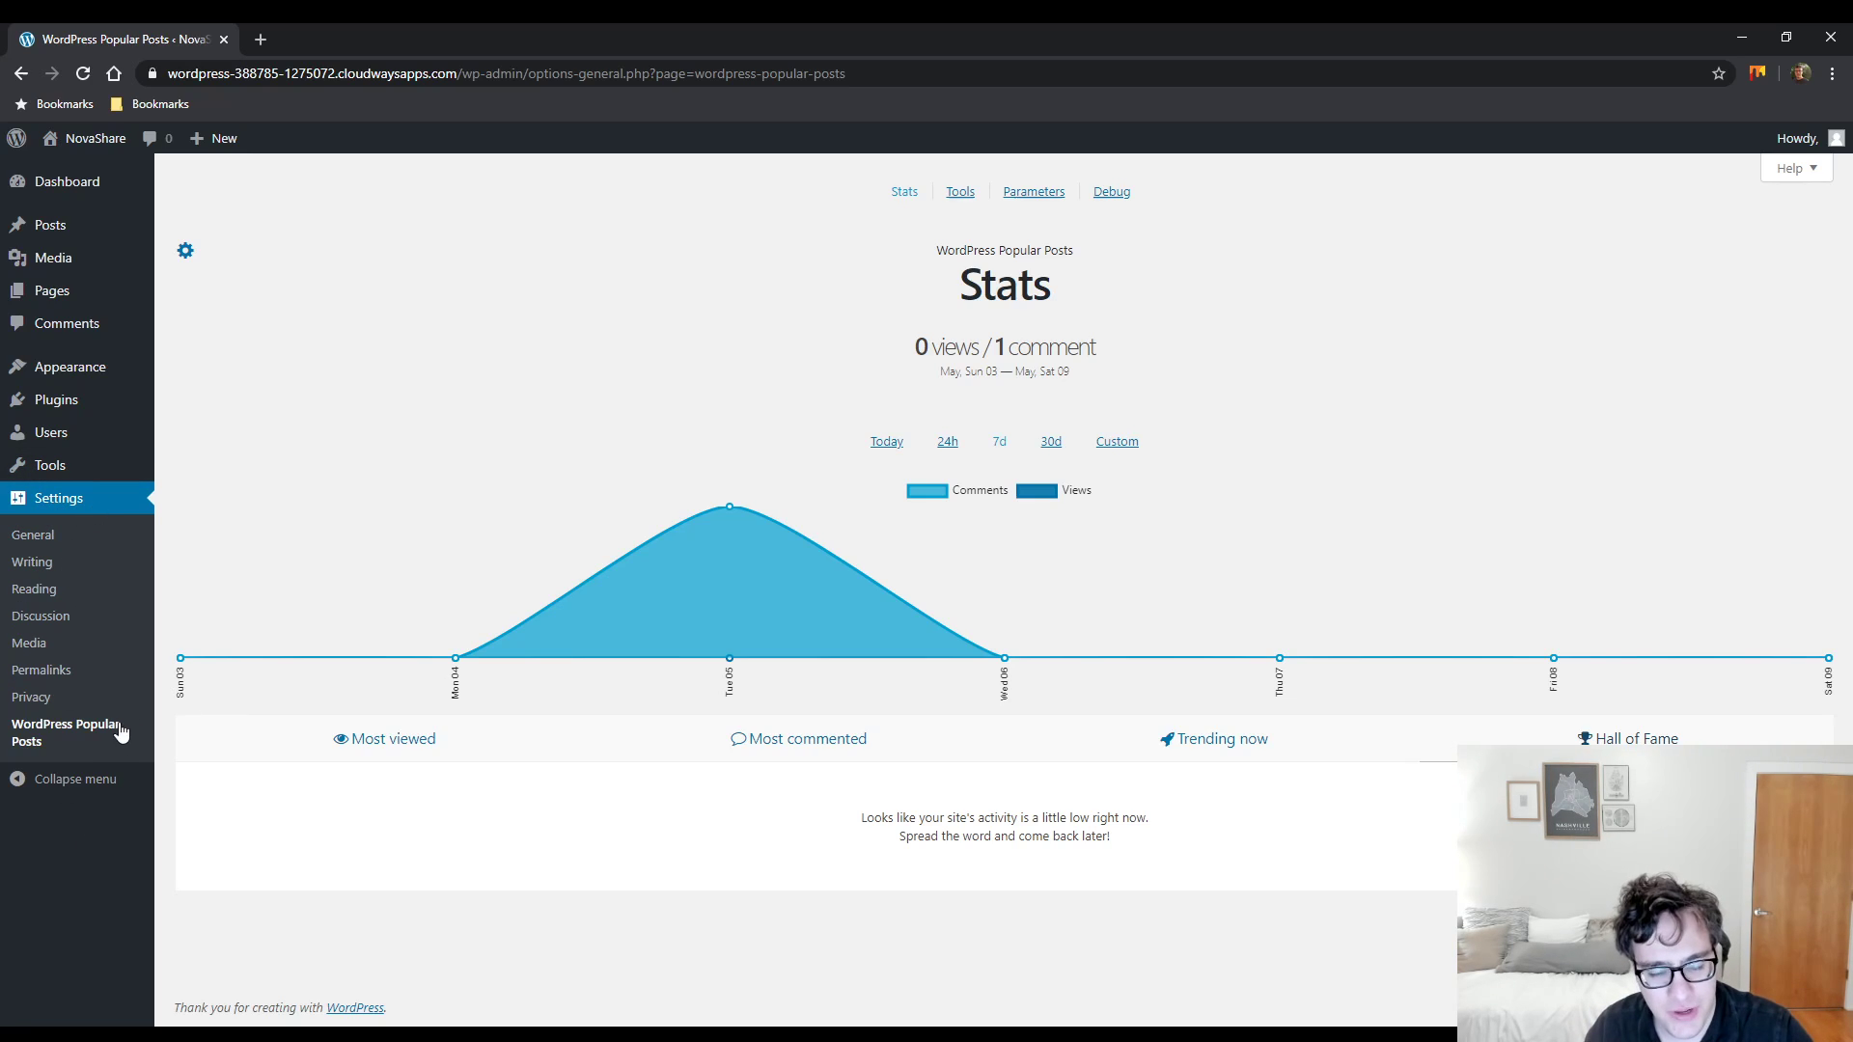
- Look over the Parameters reference table, then go back to the Tools tab
left_click(960, 193)
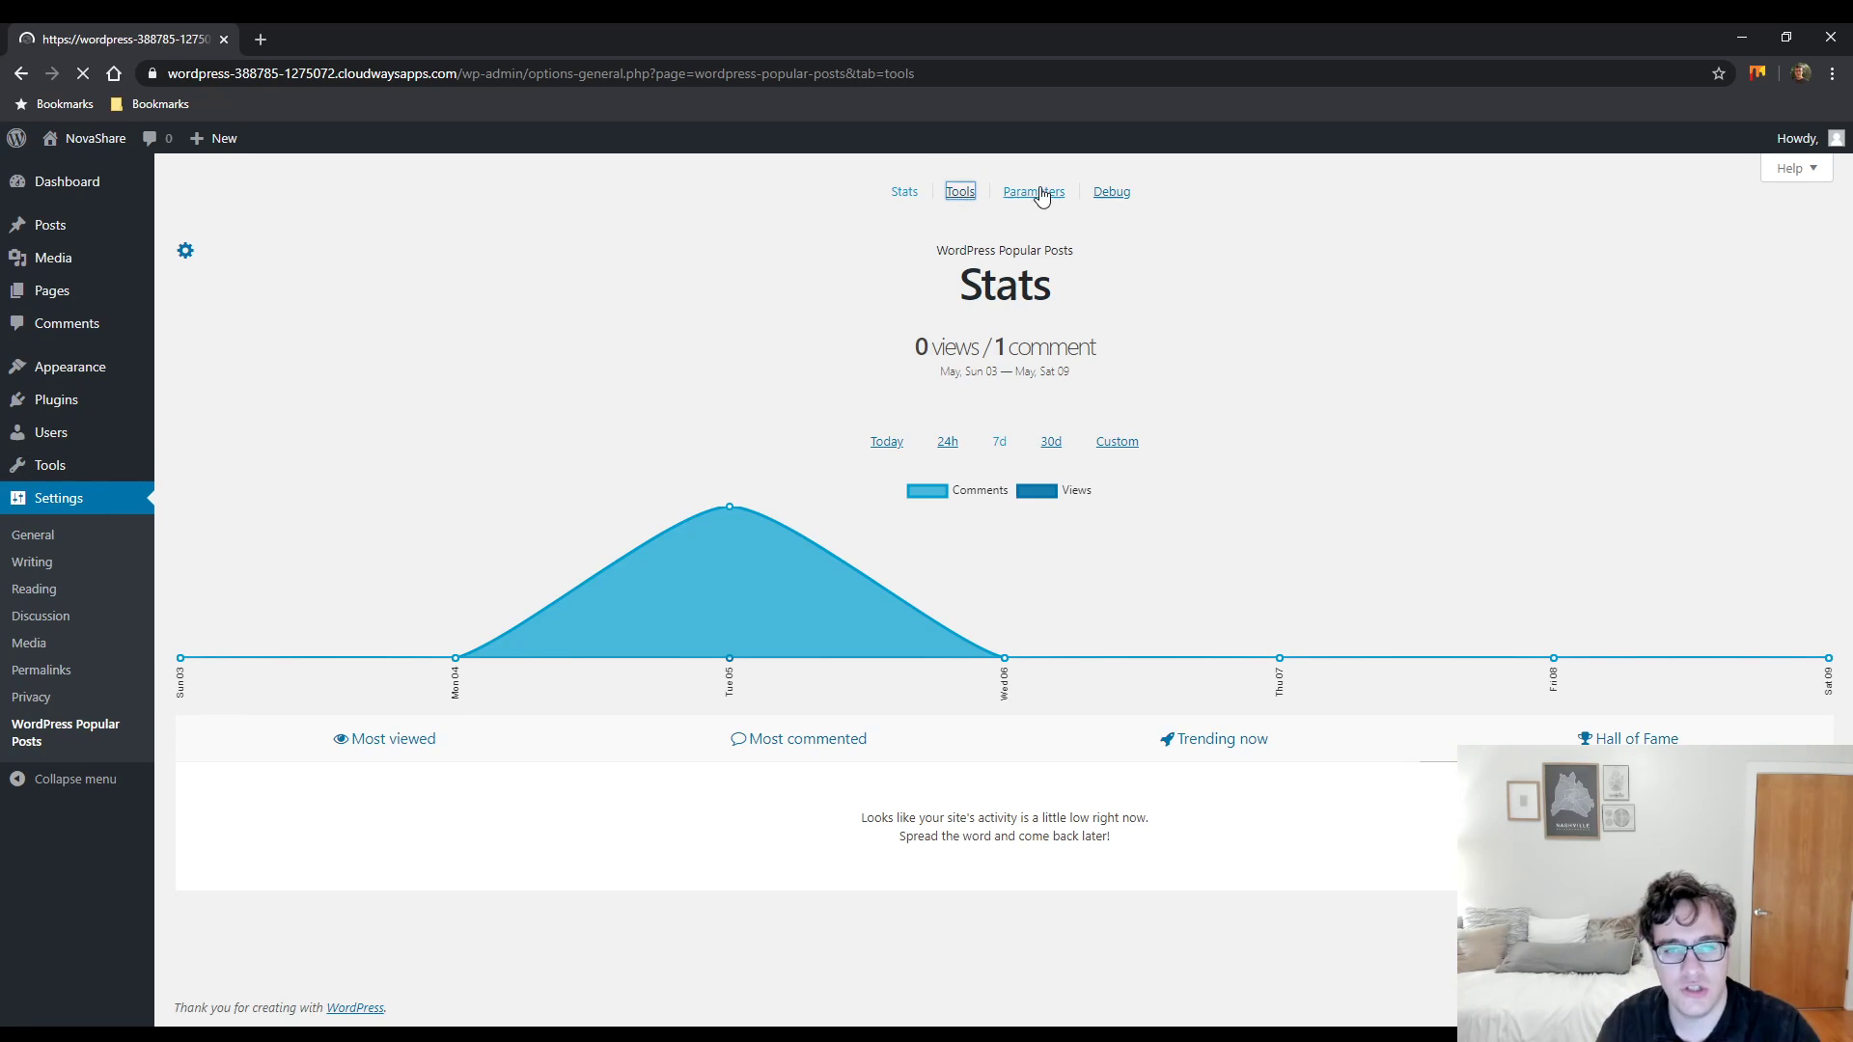
left_click(1003, 197)
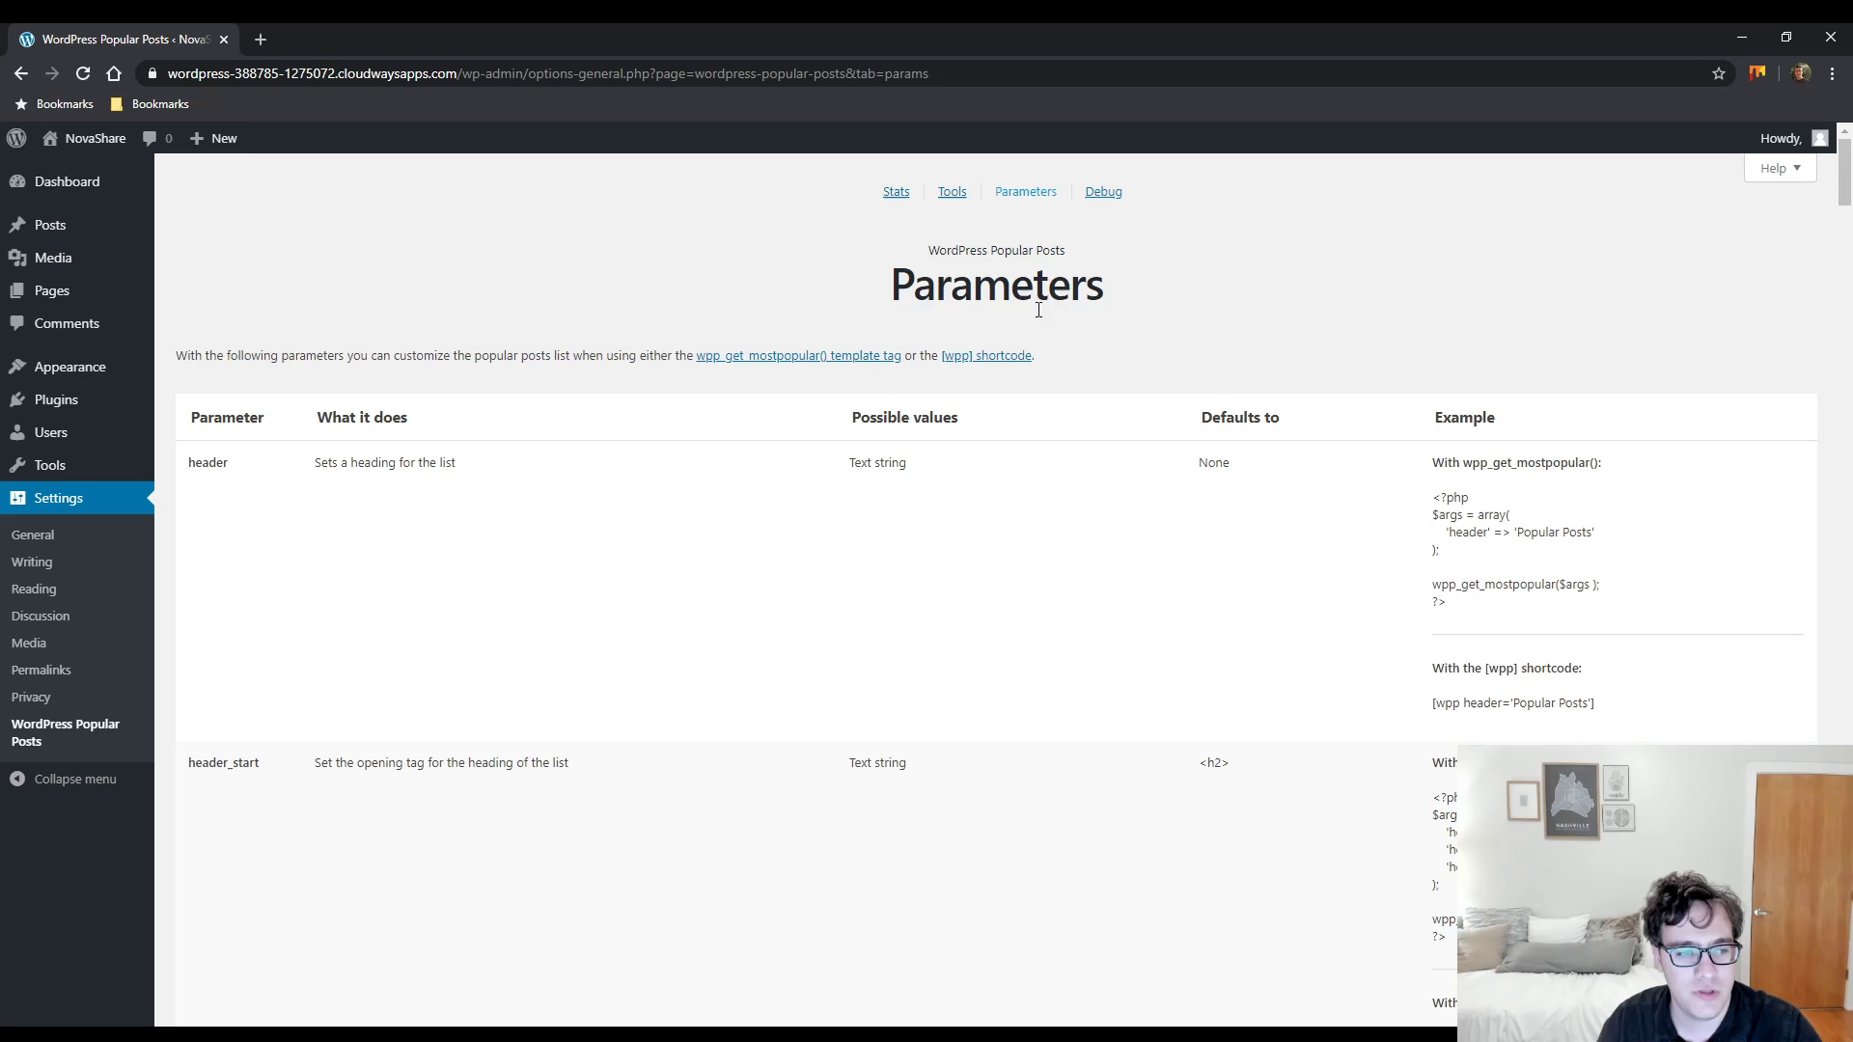
middle_click(985, 506)
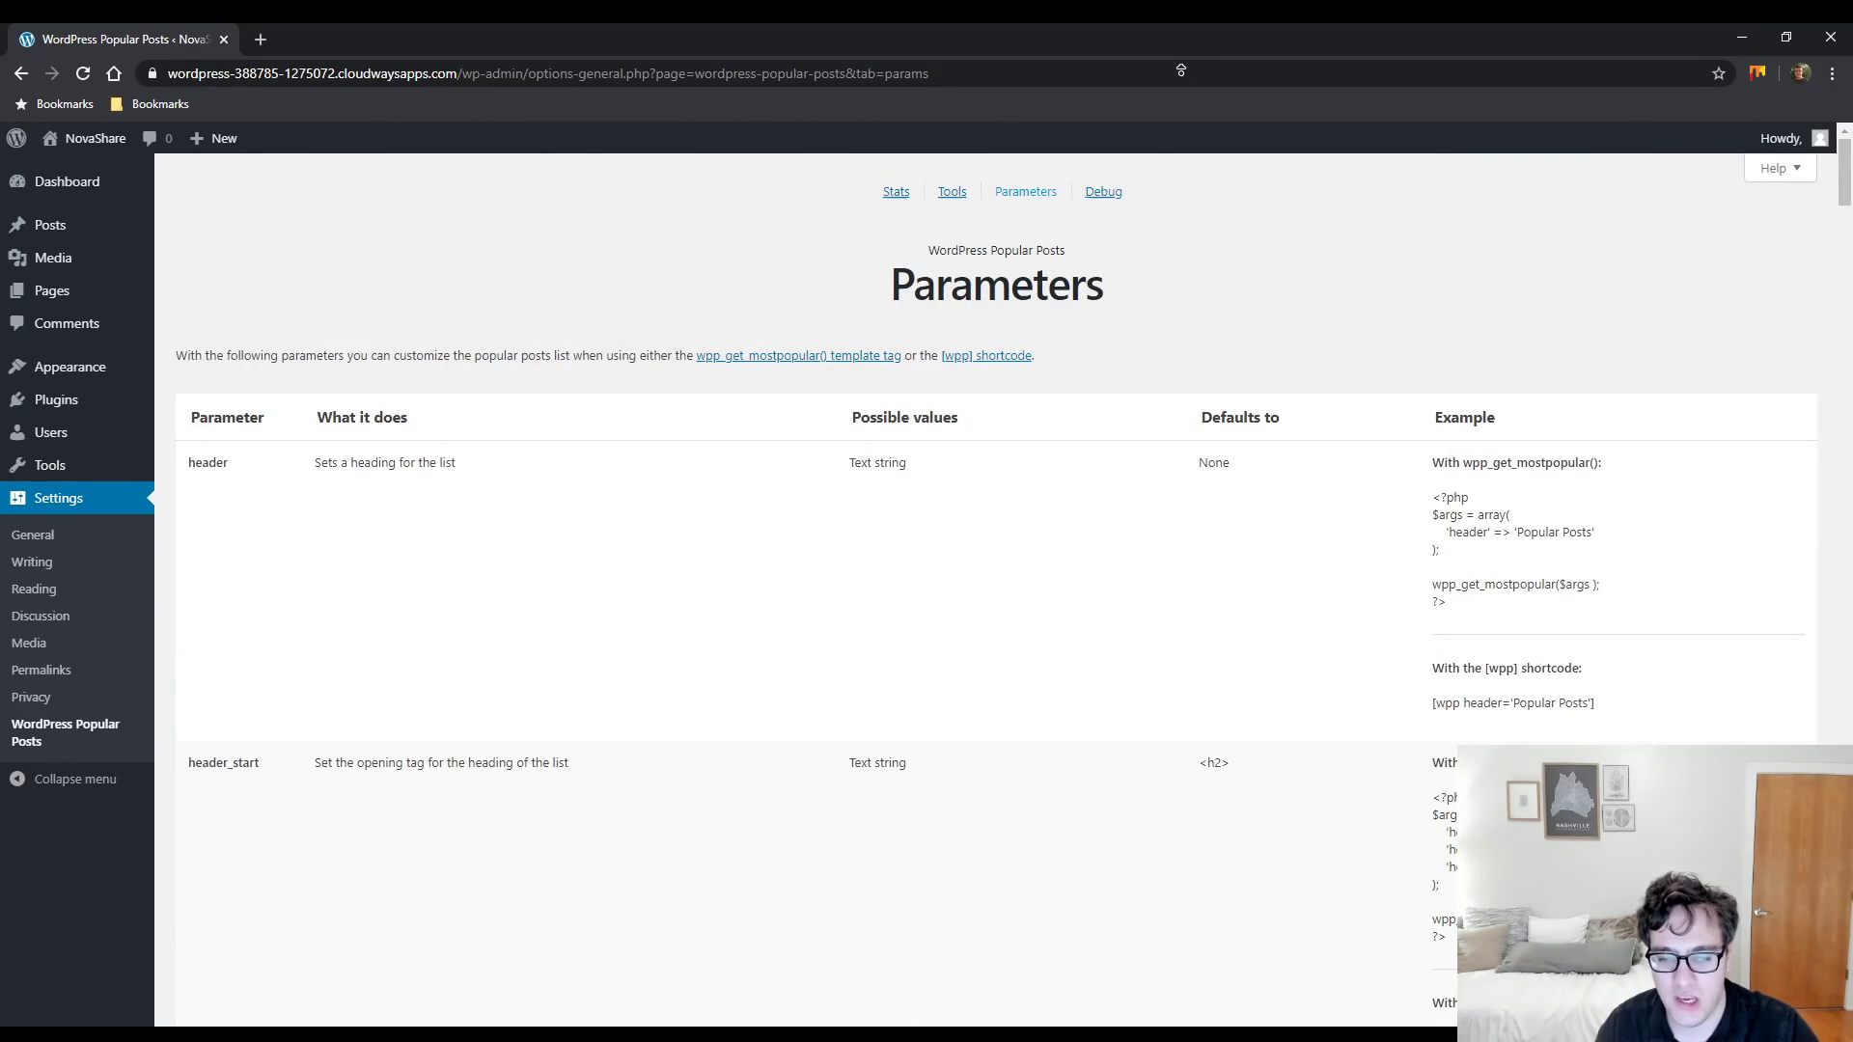
left_click(952, 192)
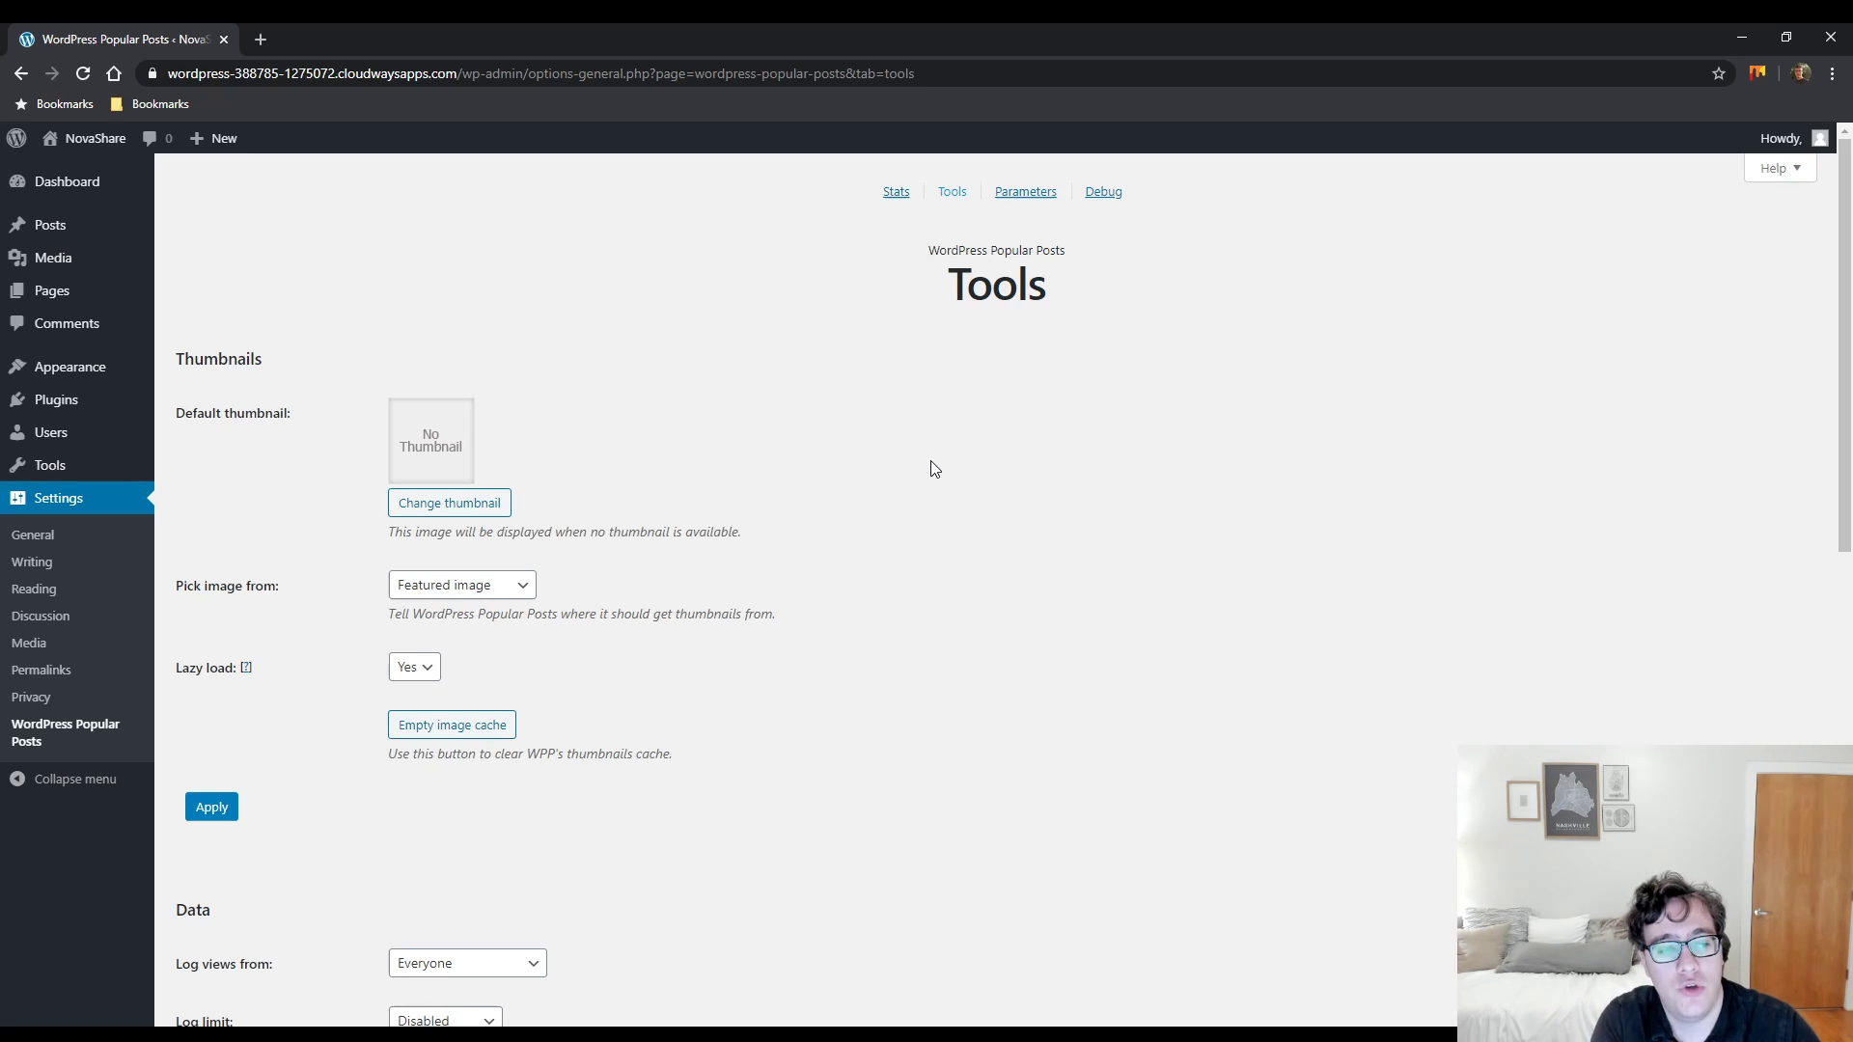
left_click(471, 586)
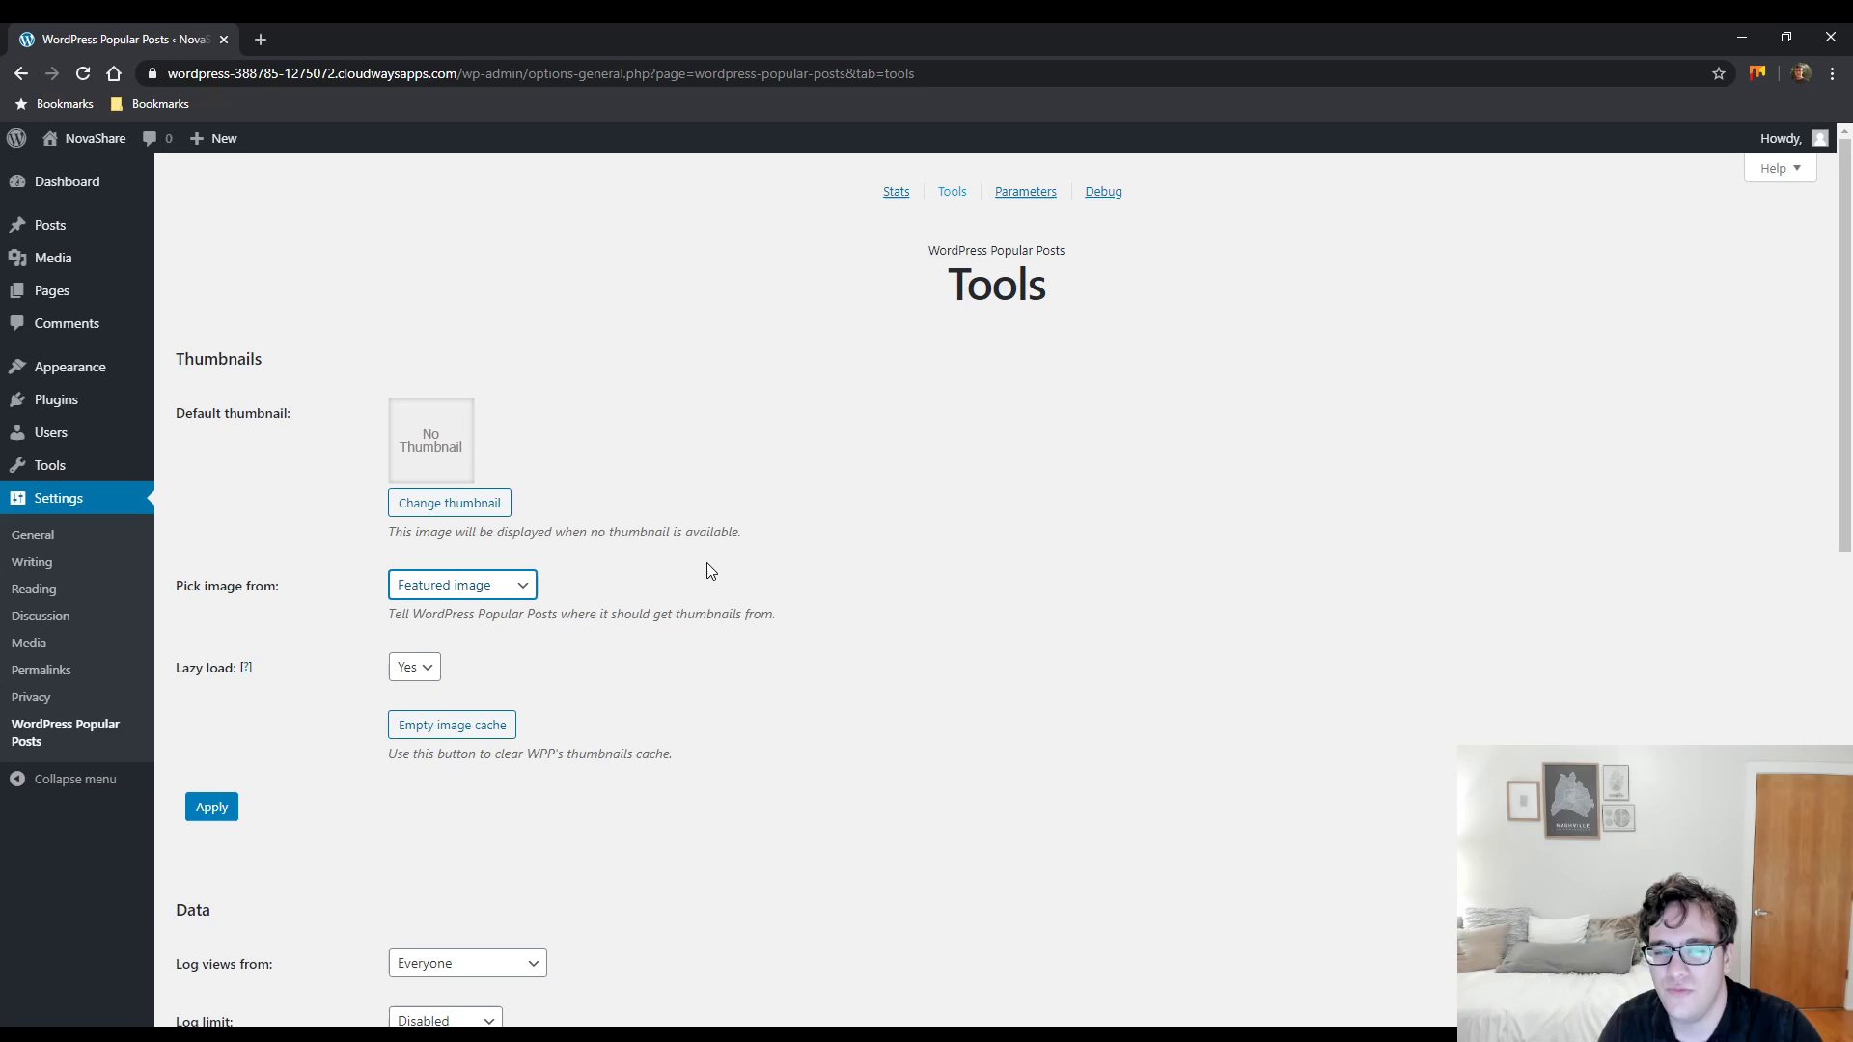
left_click(495, 658)
left_click(446, 724)
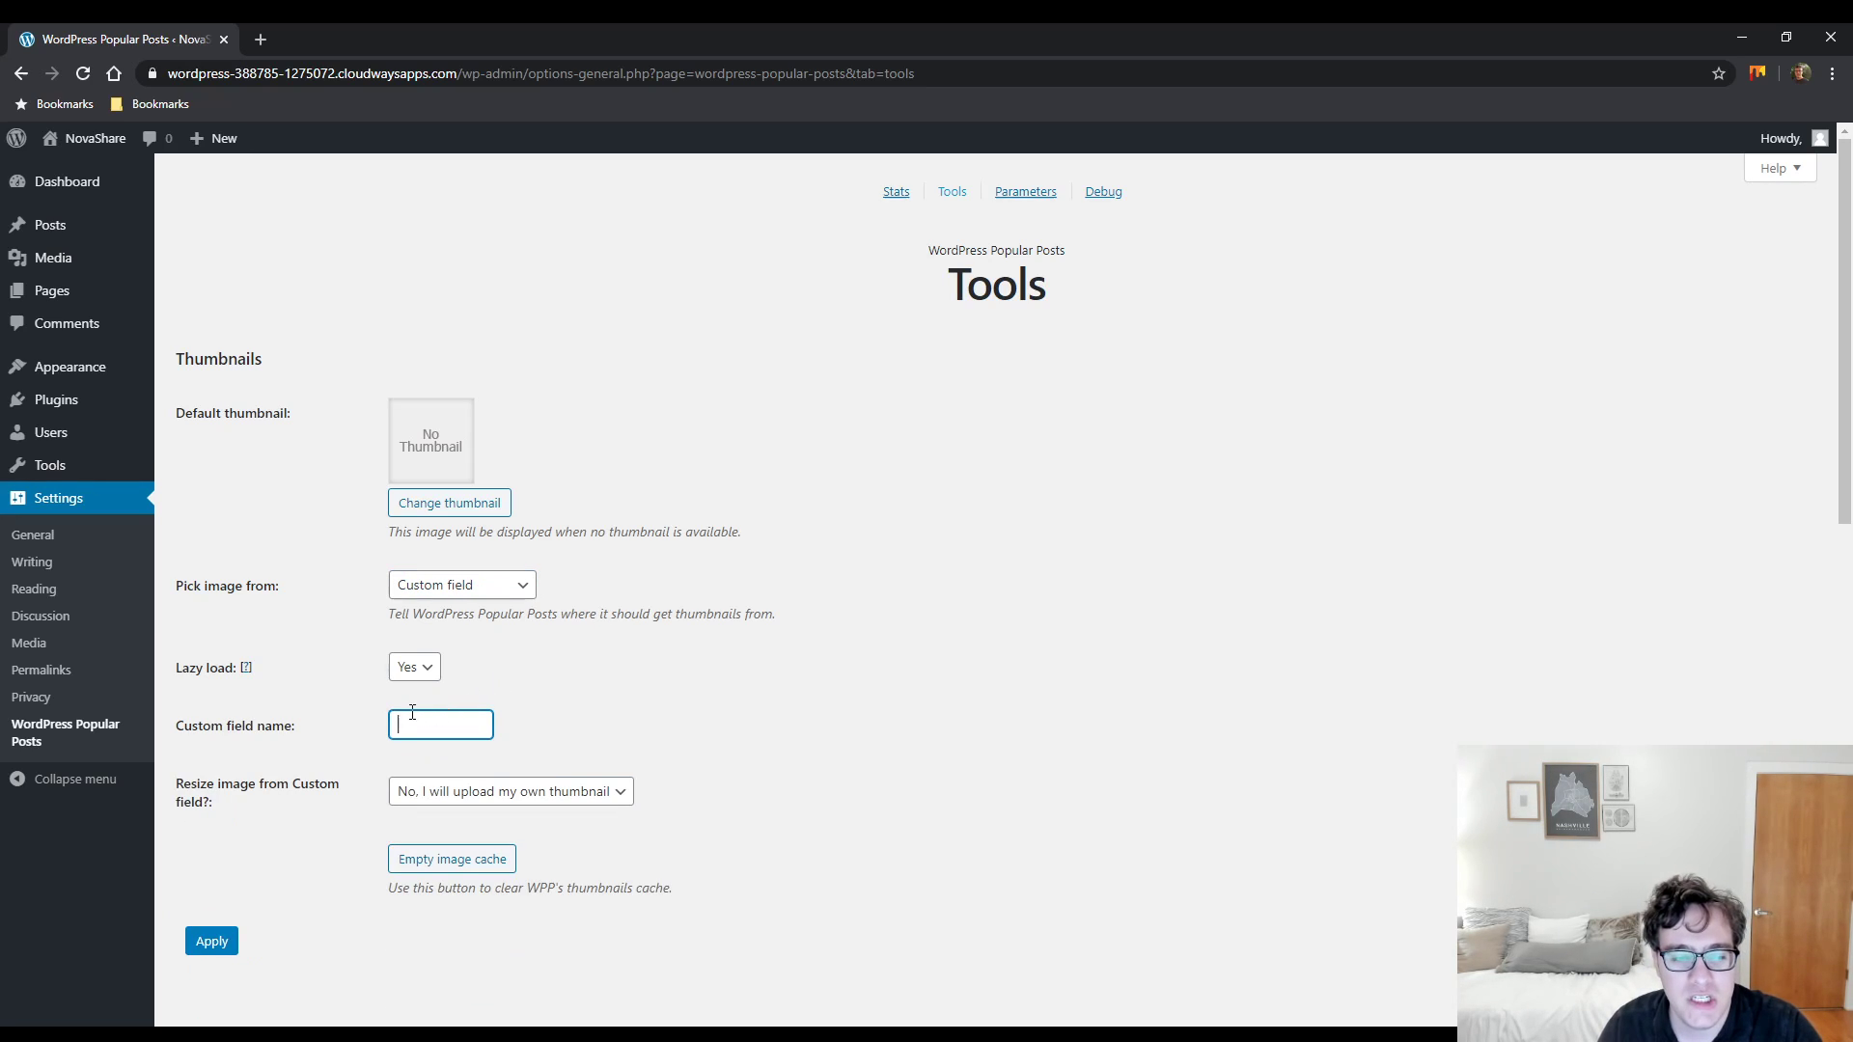
left_click(481, 591)
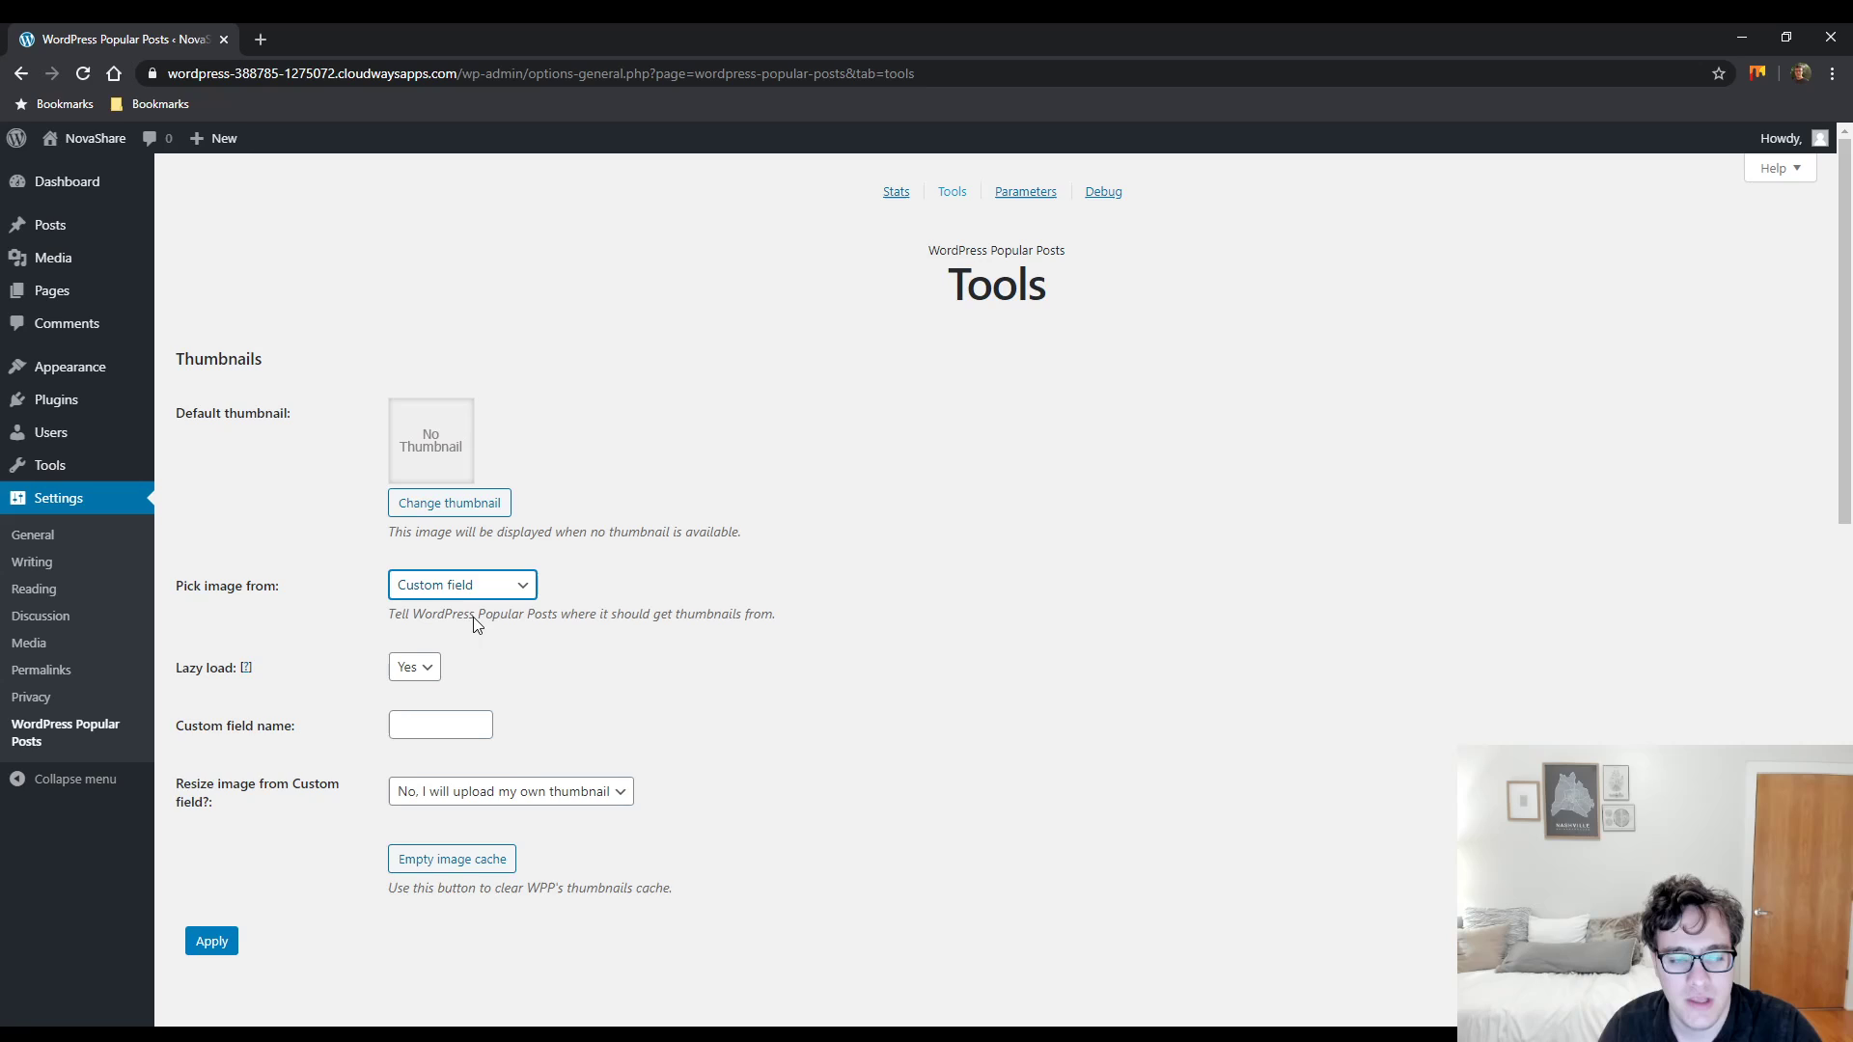
left_click(472, 619)
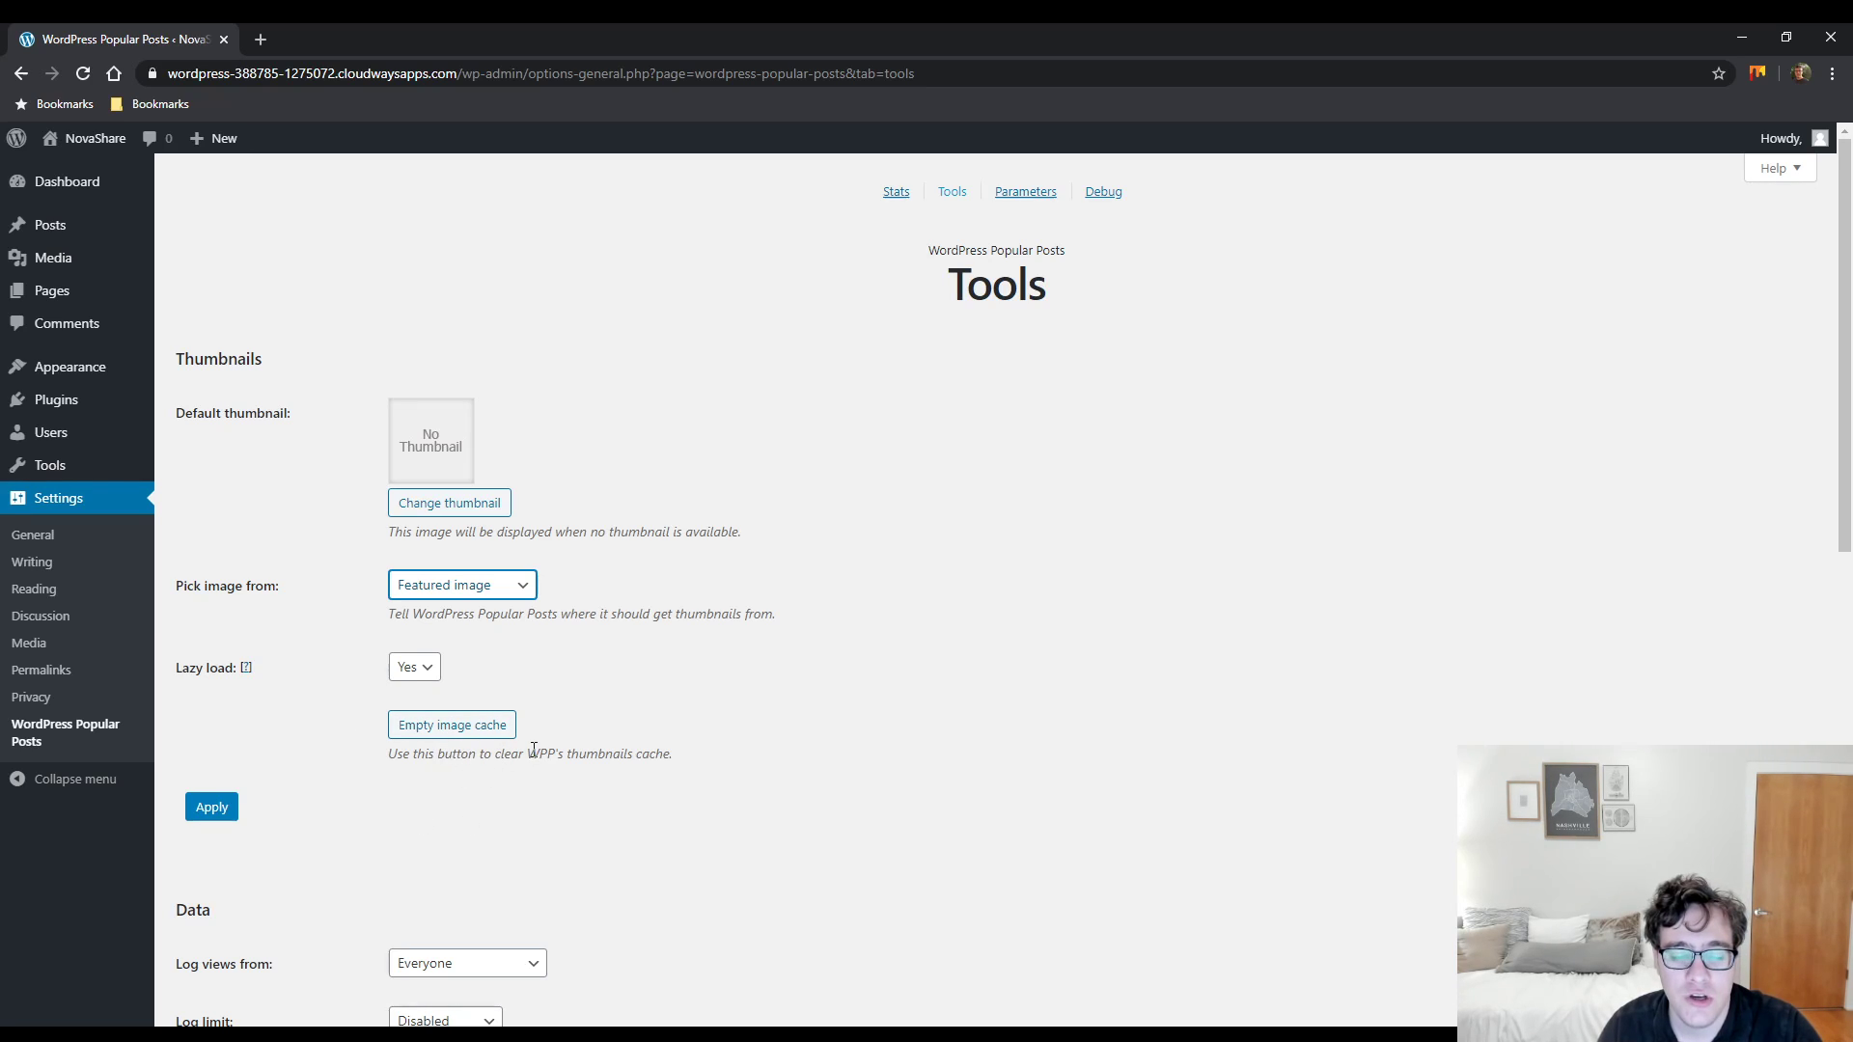
left_click_drag(528, 753, 559, 754)
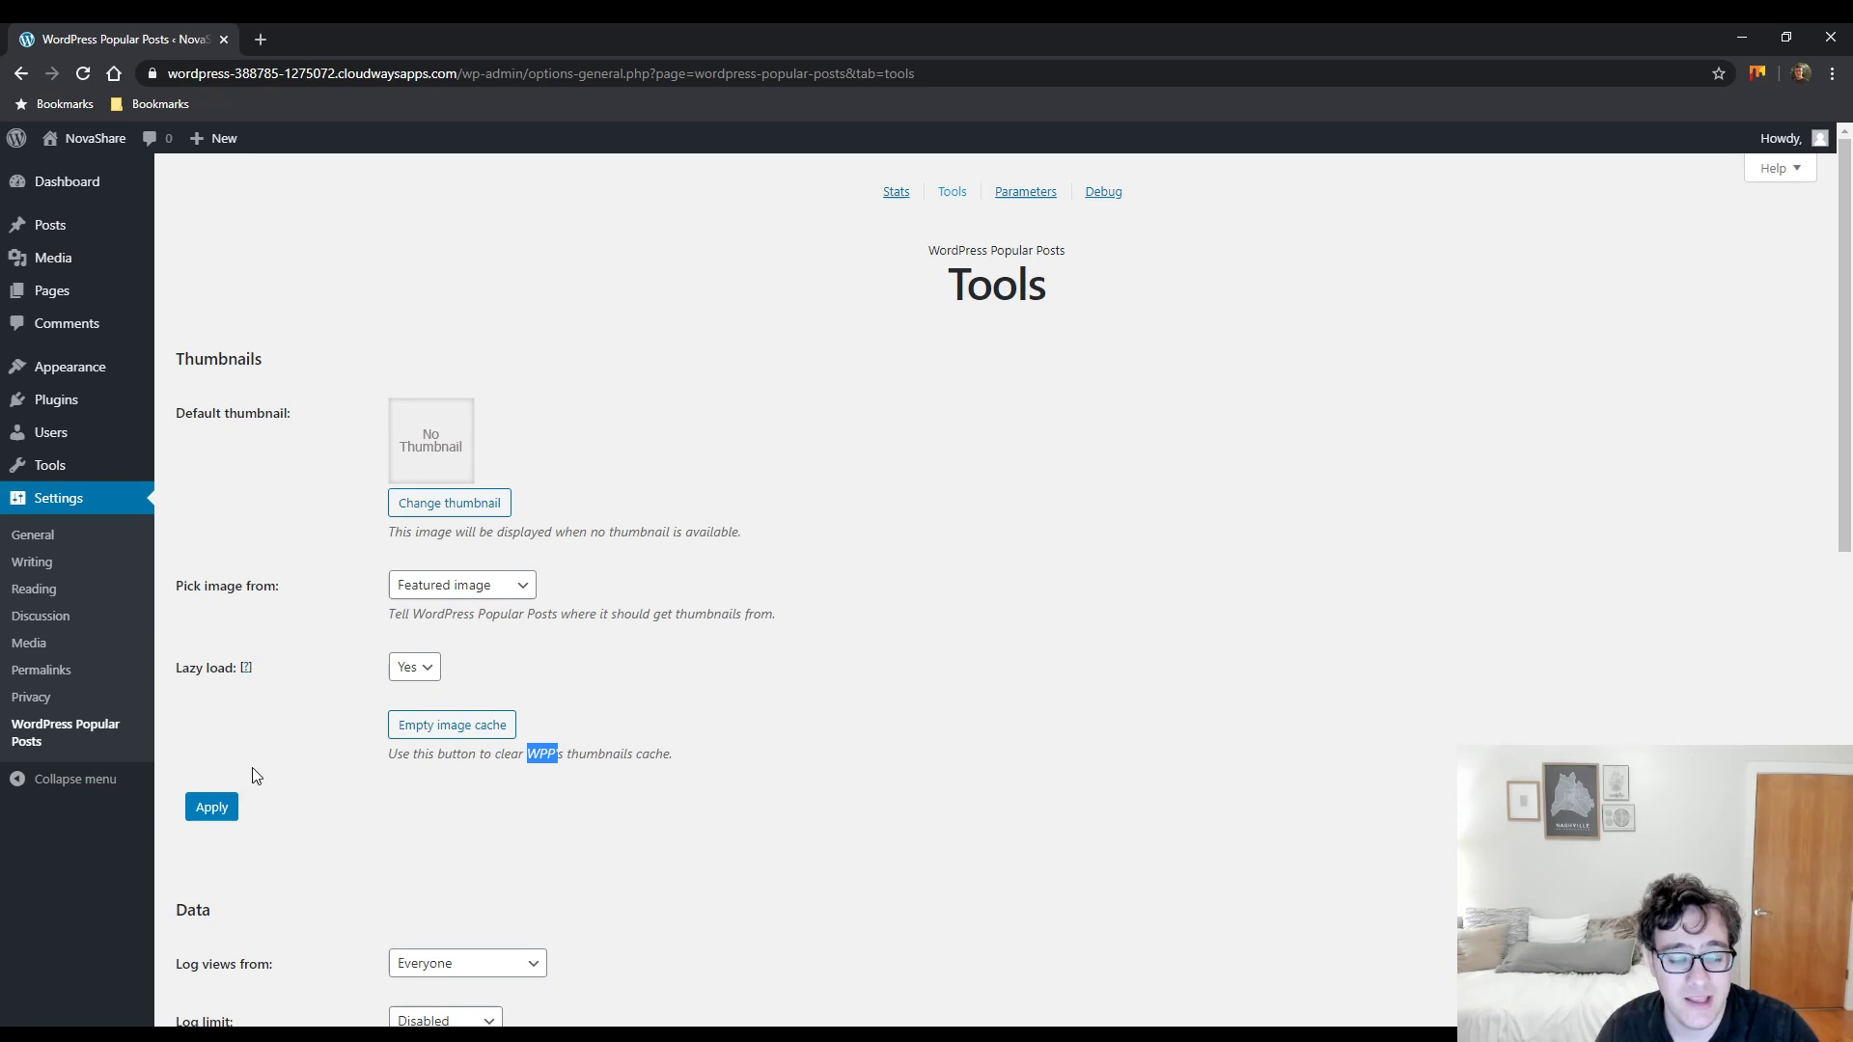
- In the Data section, set Log views from to Visitors only
scroll(259, 767, "down", 3)
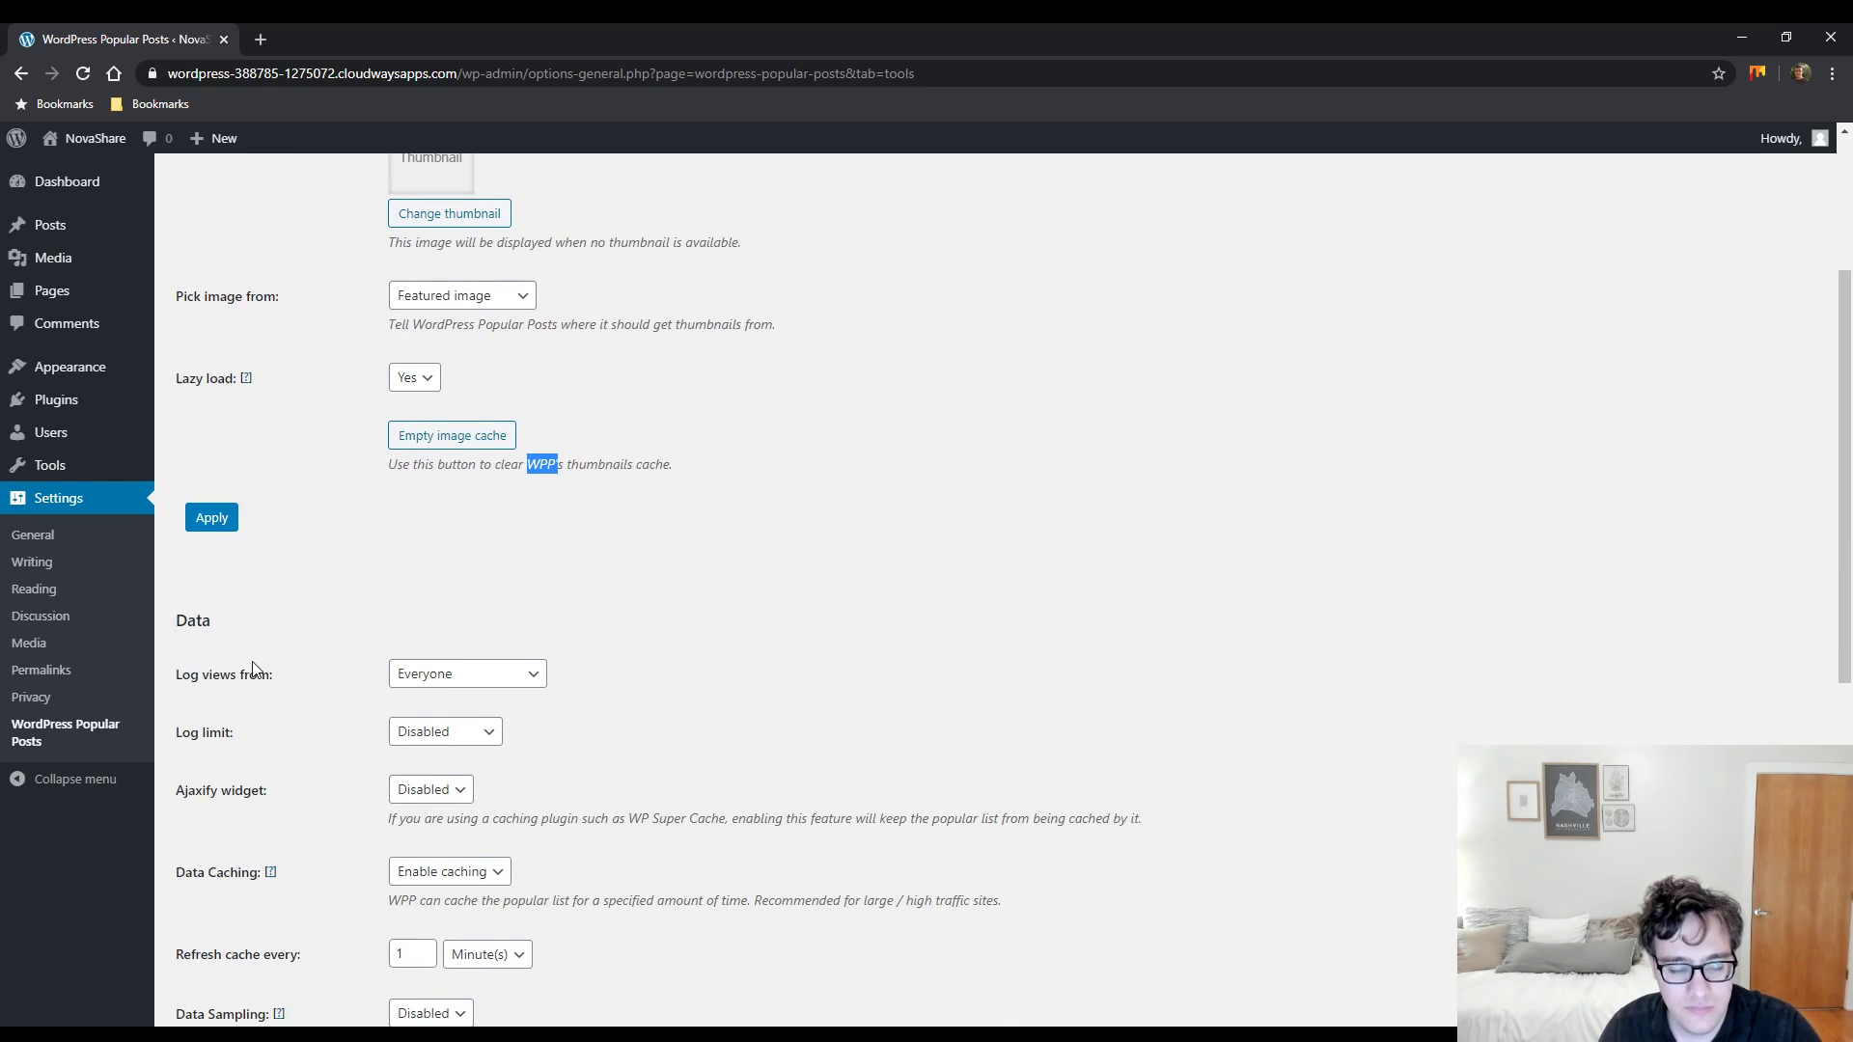
scroll(249, 653, "down", 7)
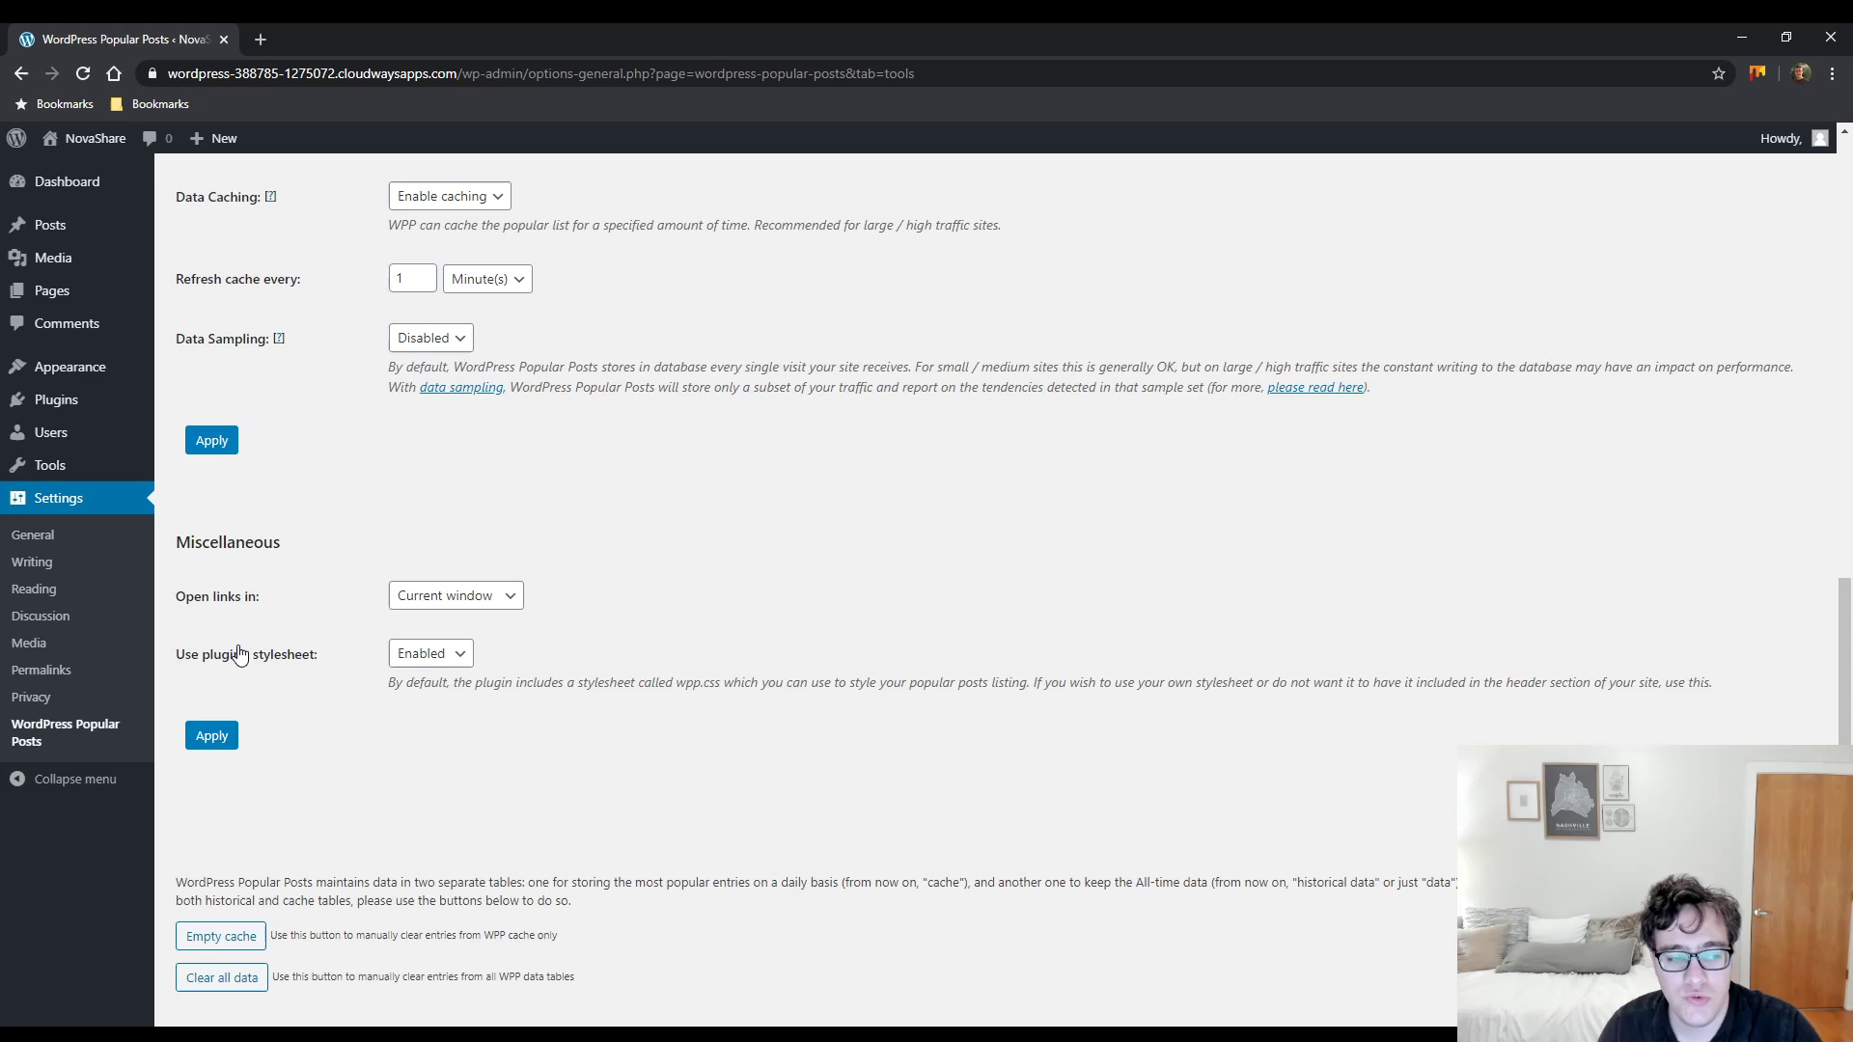
scroll(239, 654, "up", 6)
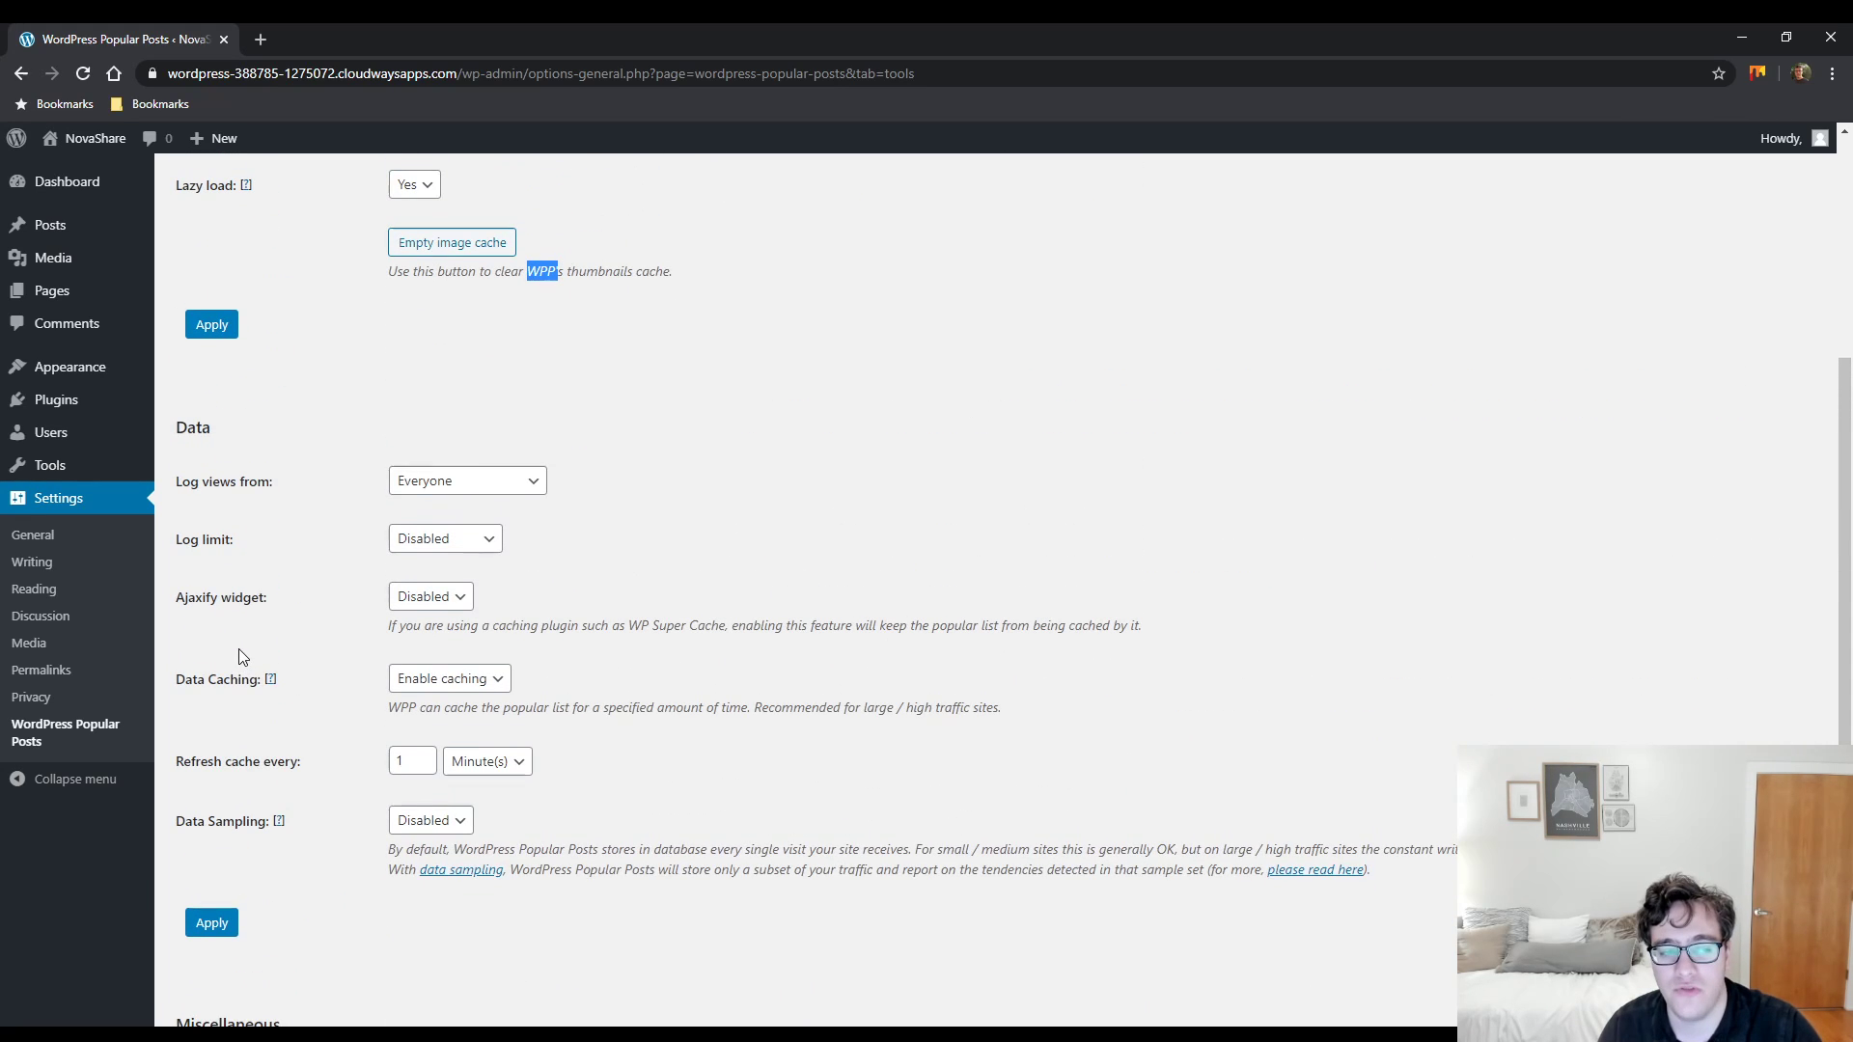
scroll(241, 651, "down", 2)
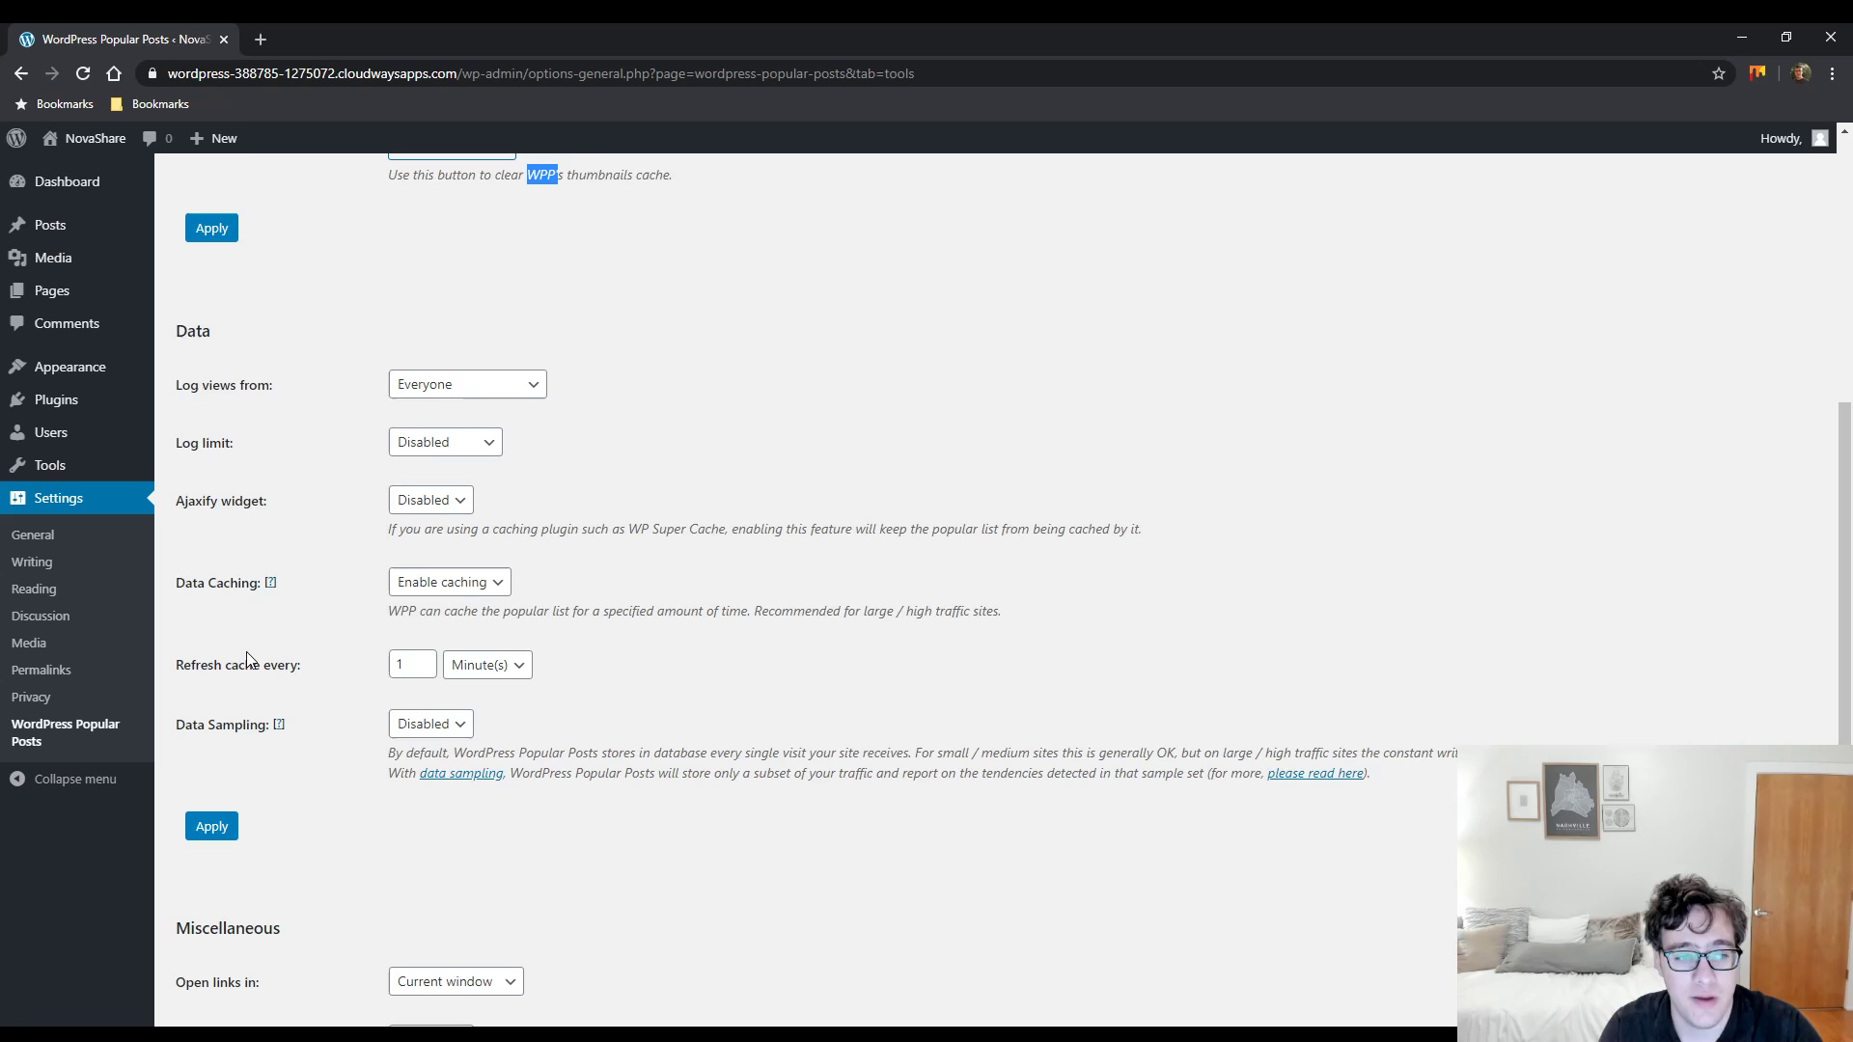
left_click(442, 391)
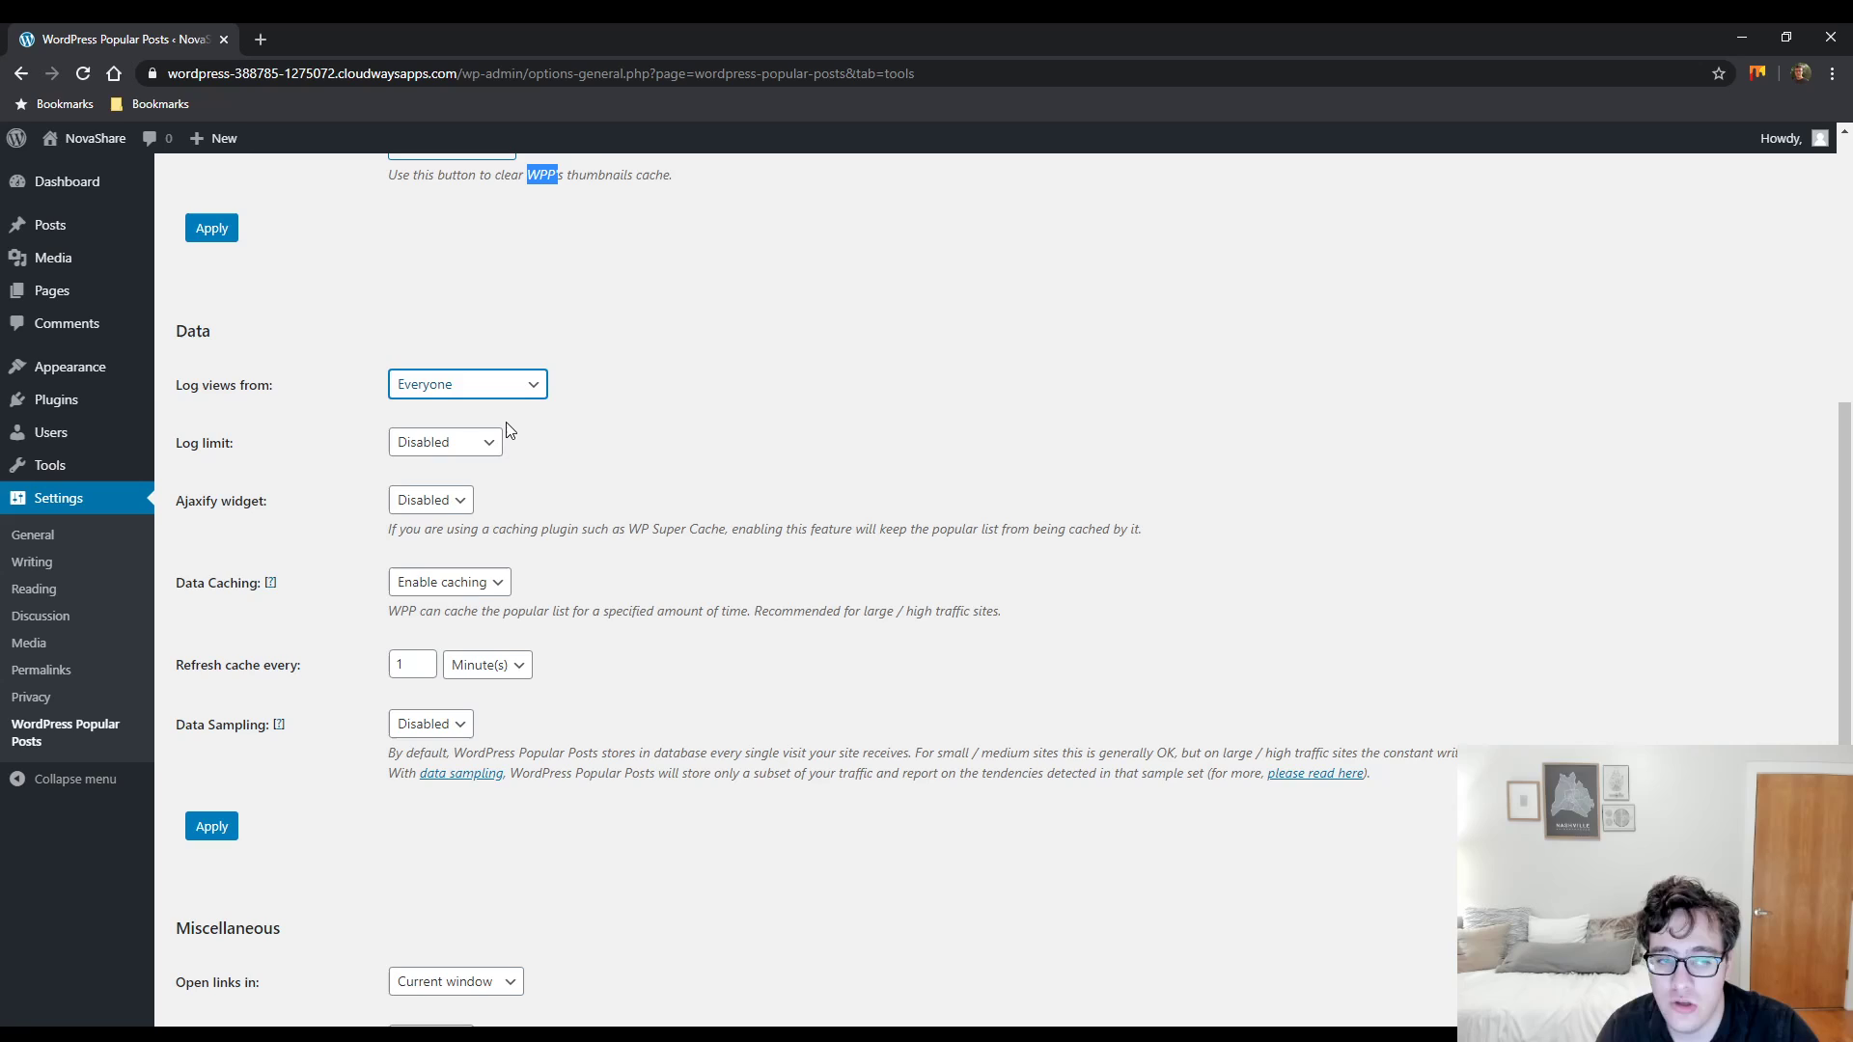
key("Up")
key("Up")
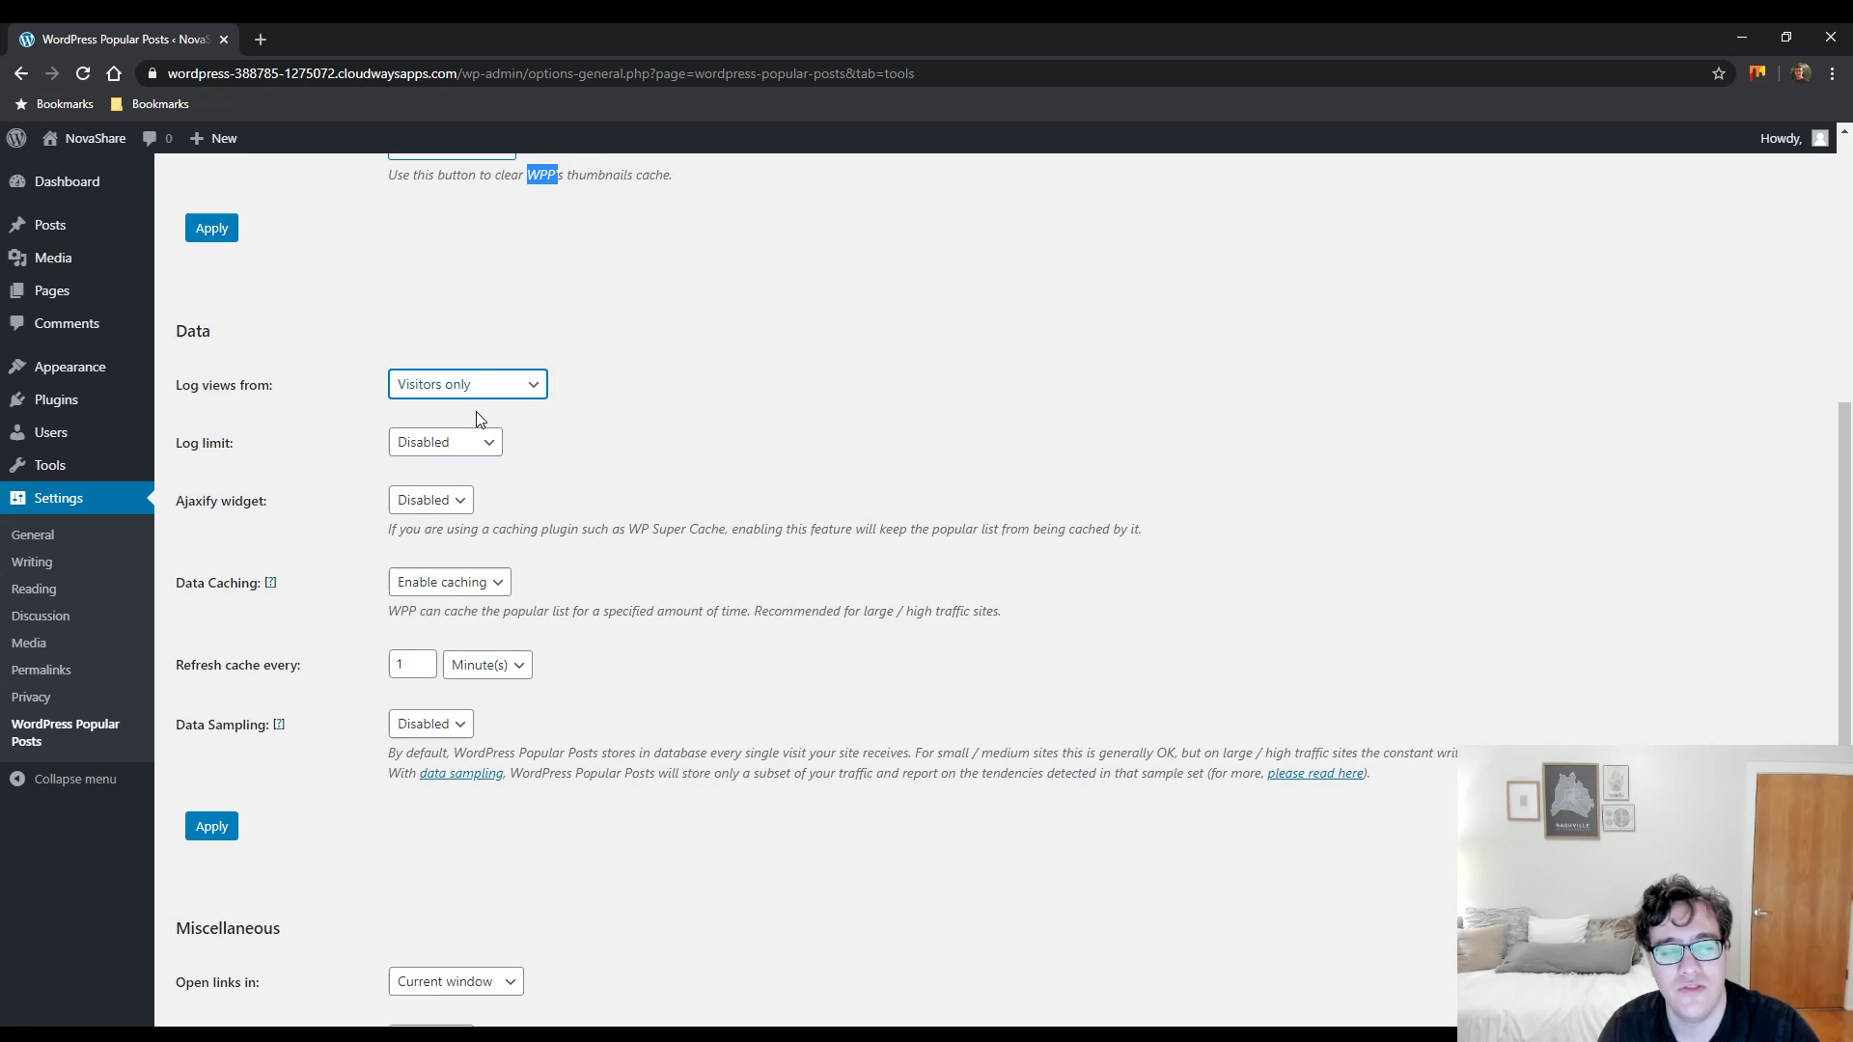
- Set Log limit to 'Keep data for', replacing 180 with 90 days
left_click(418, 440)
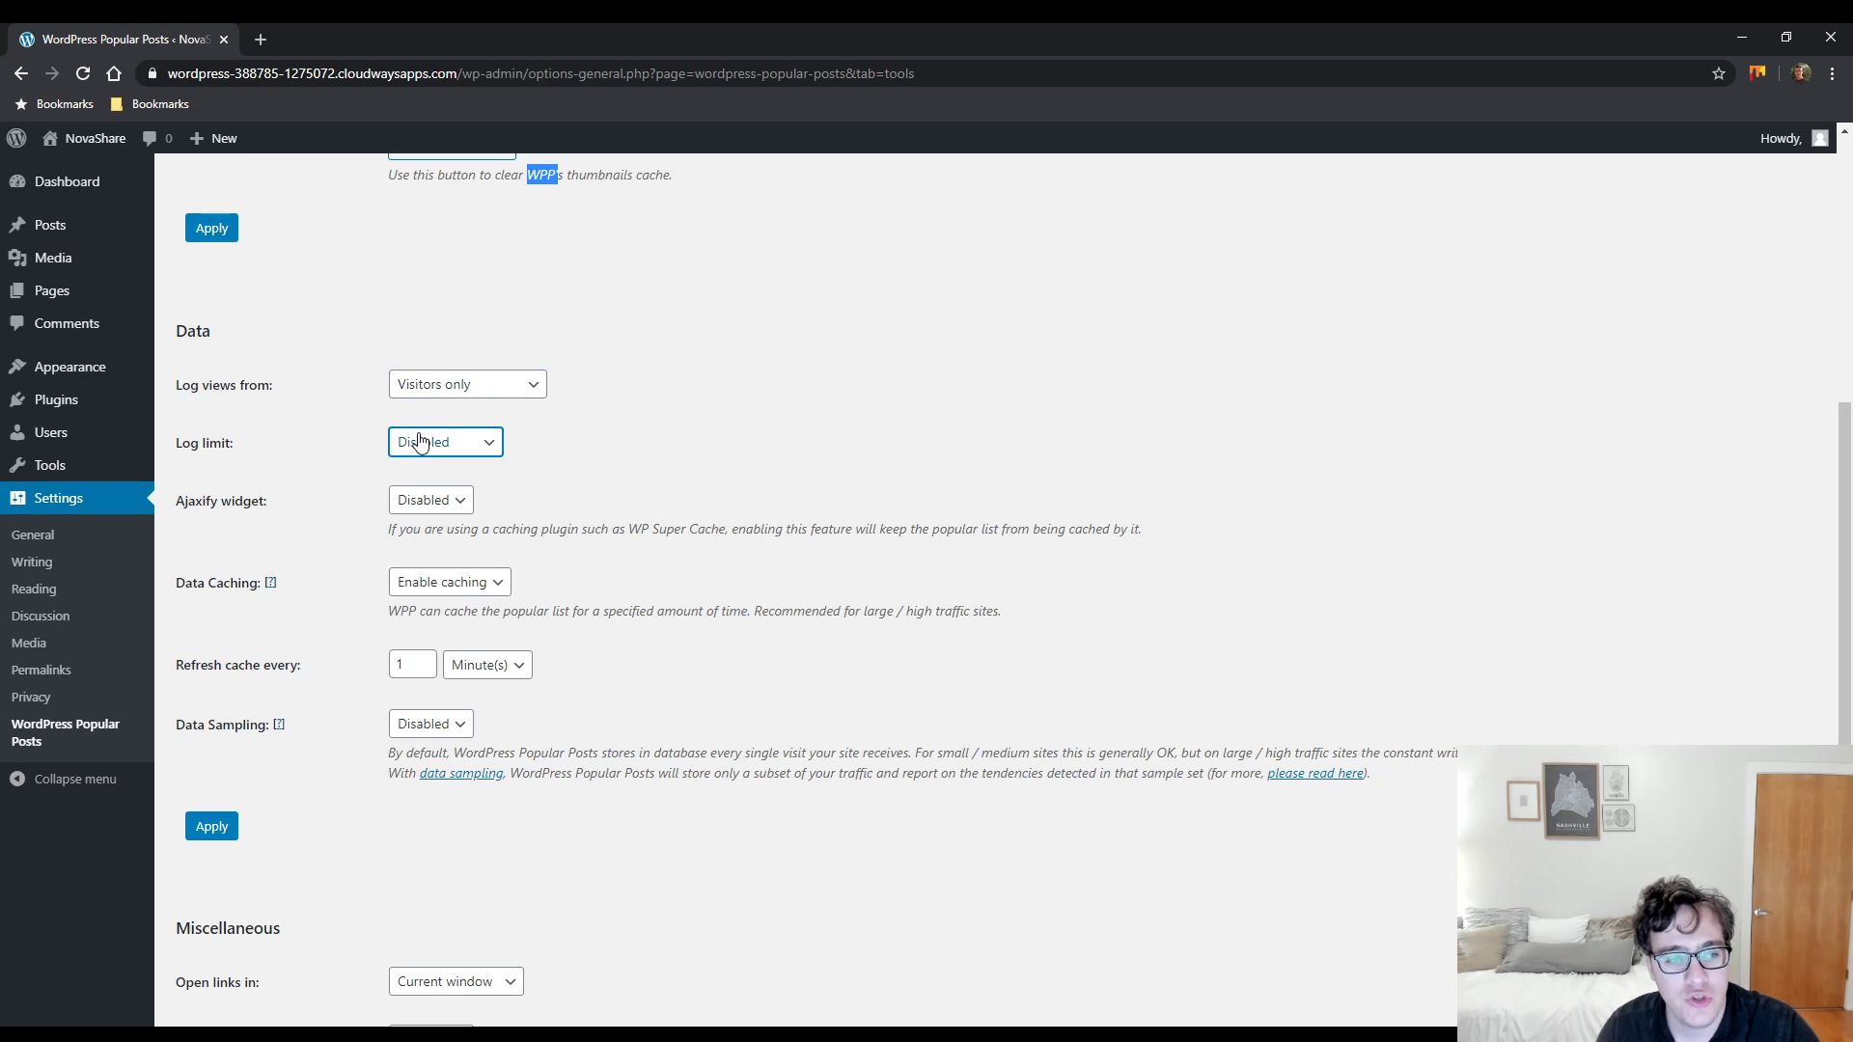
left_click(489, 485)
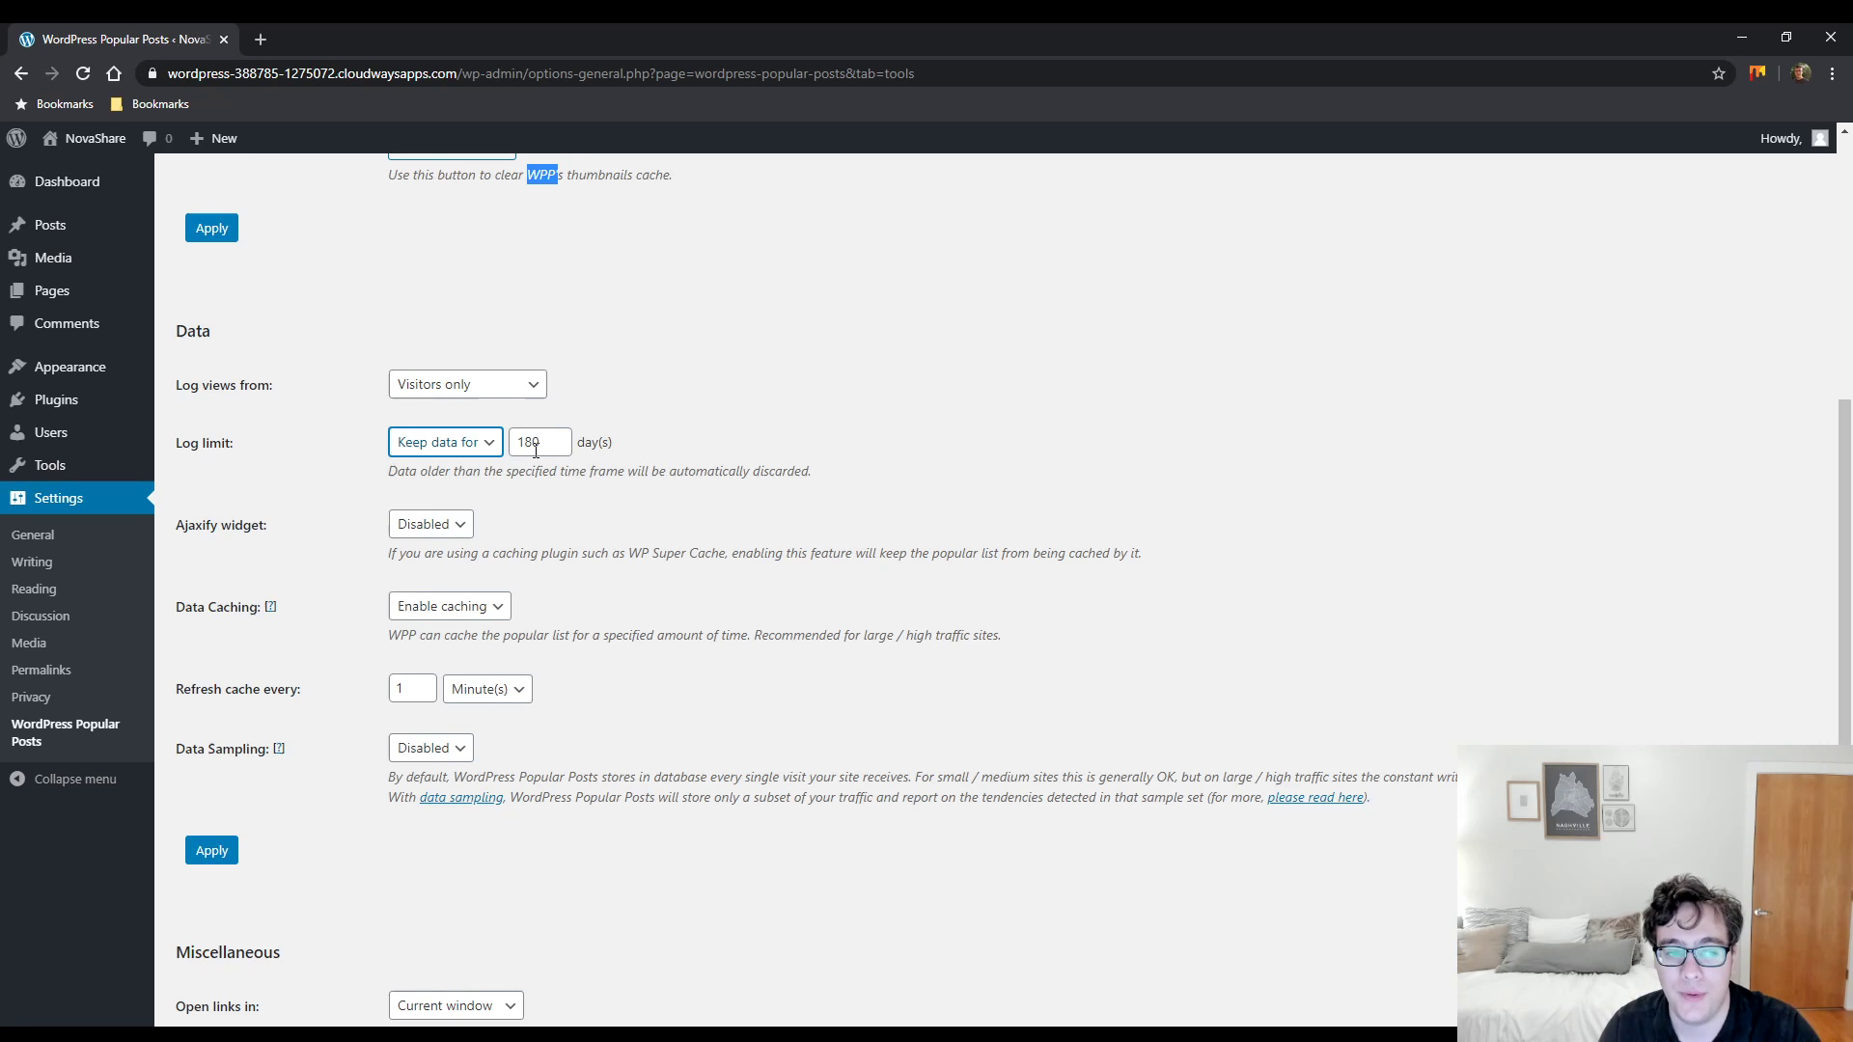
double_click(546, 445)
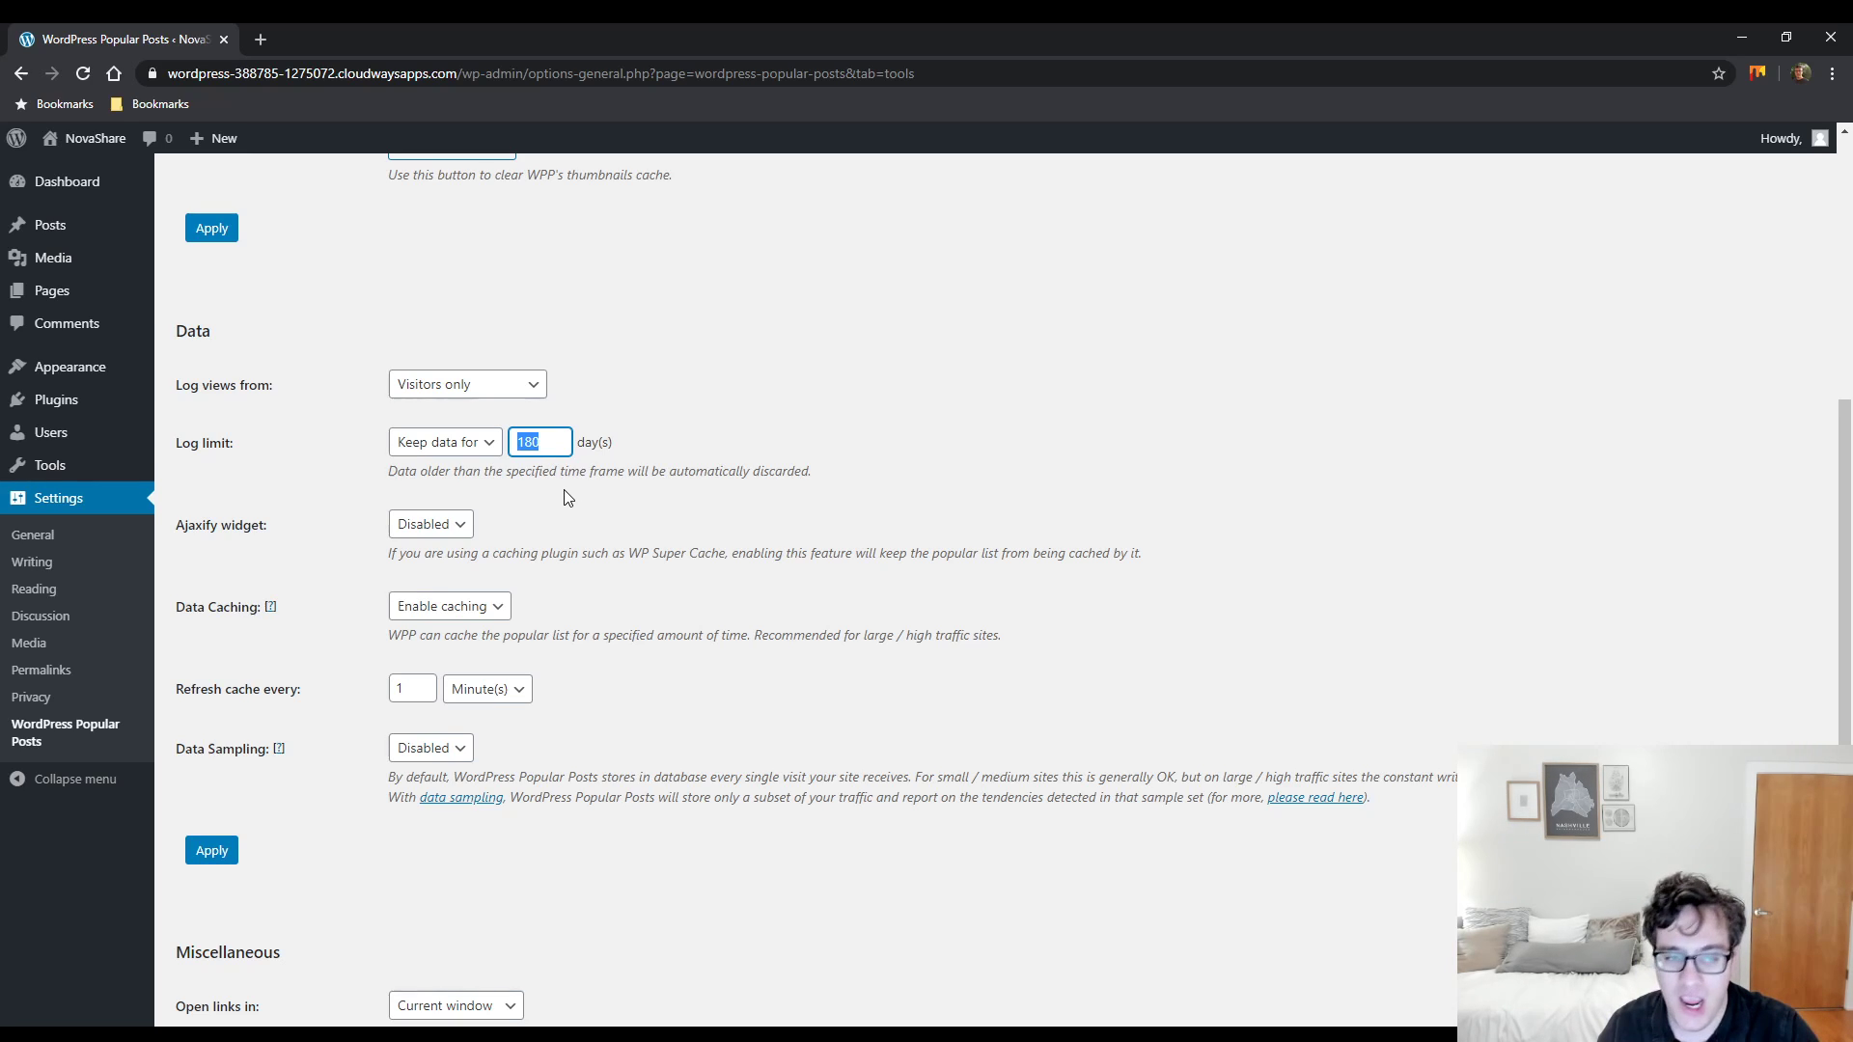
type("90")
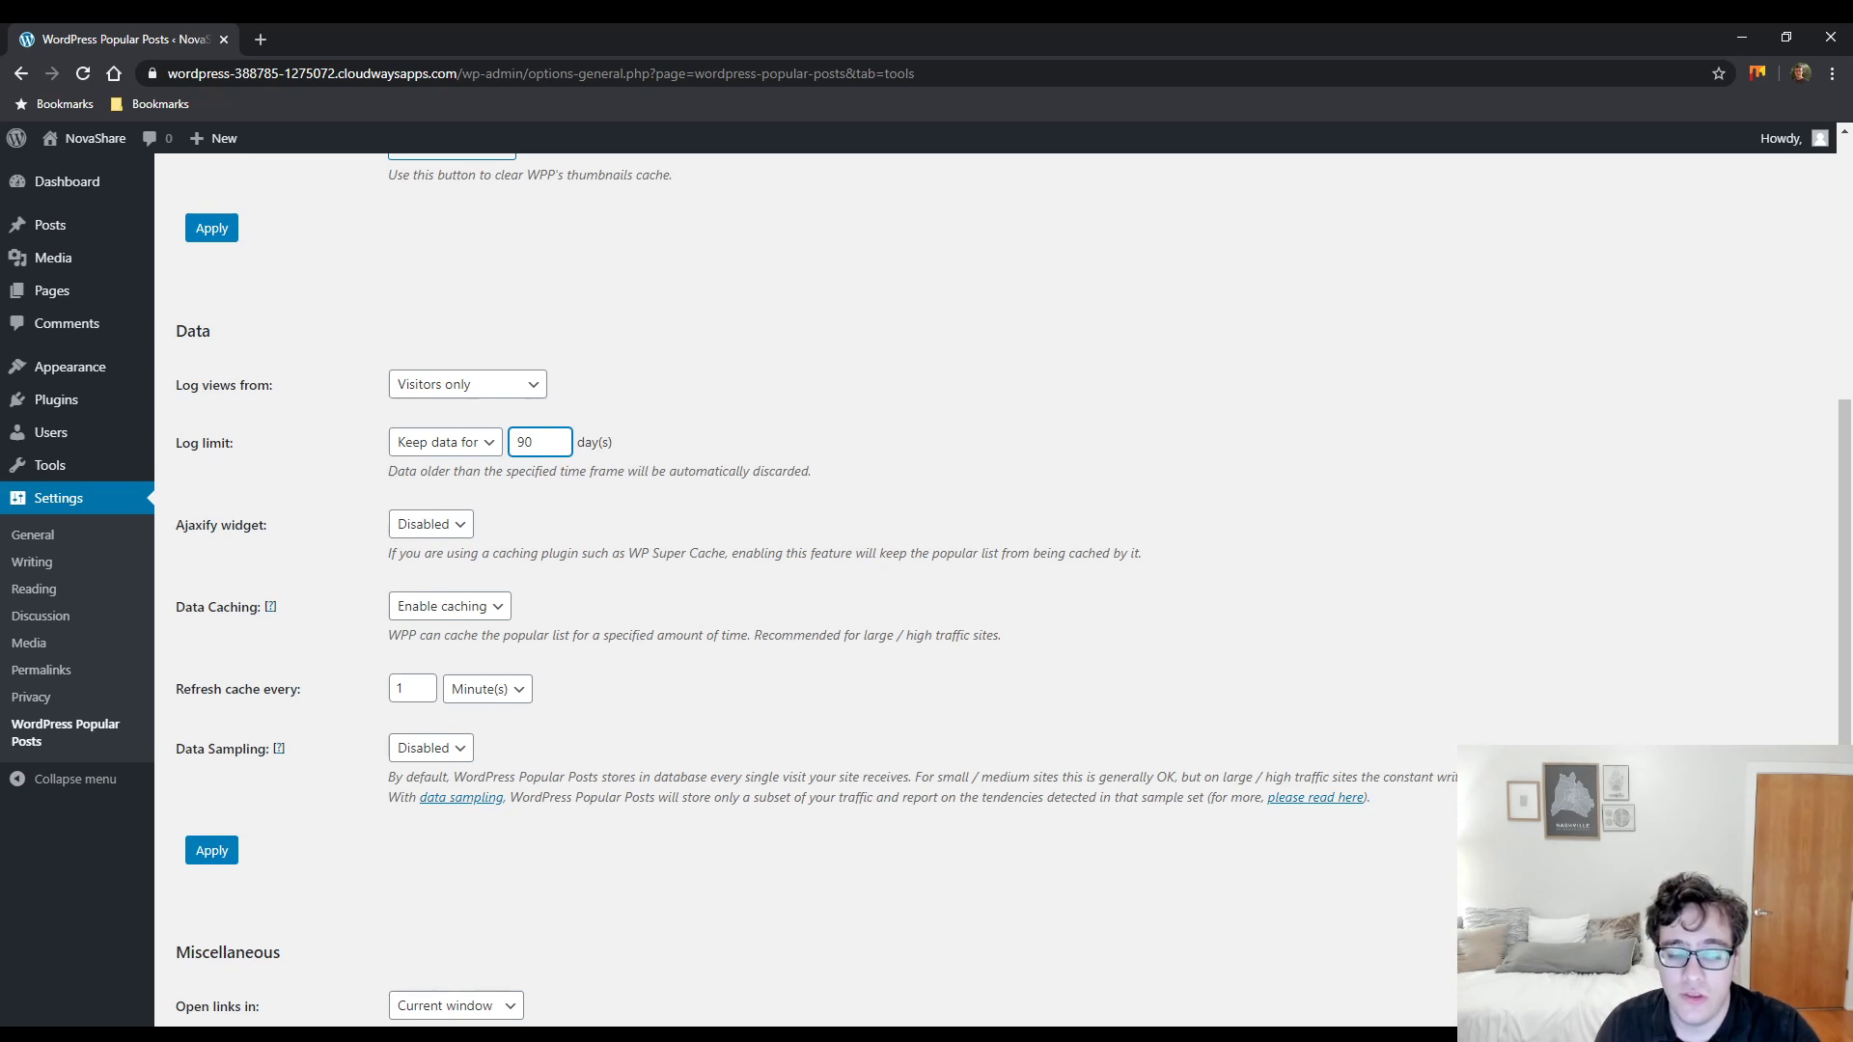
key("alt+Tab")
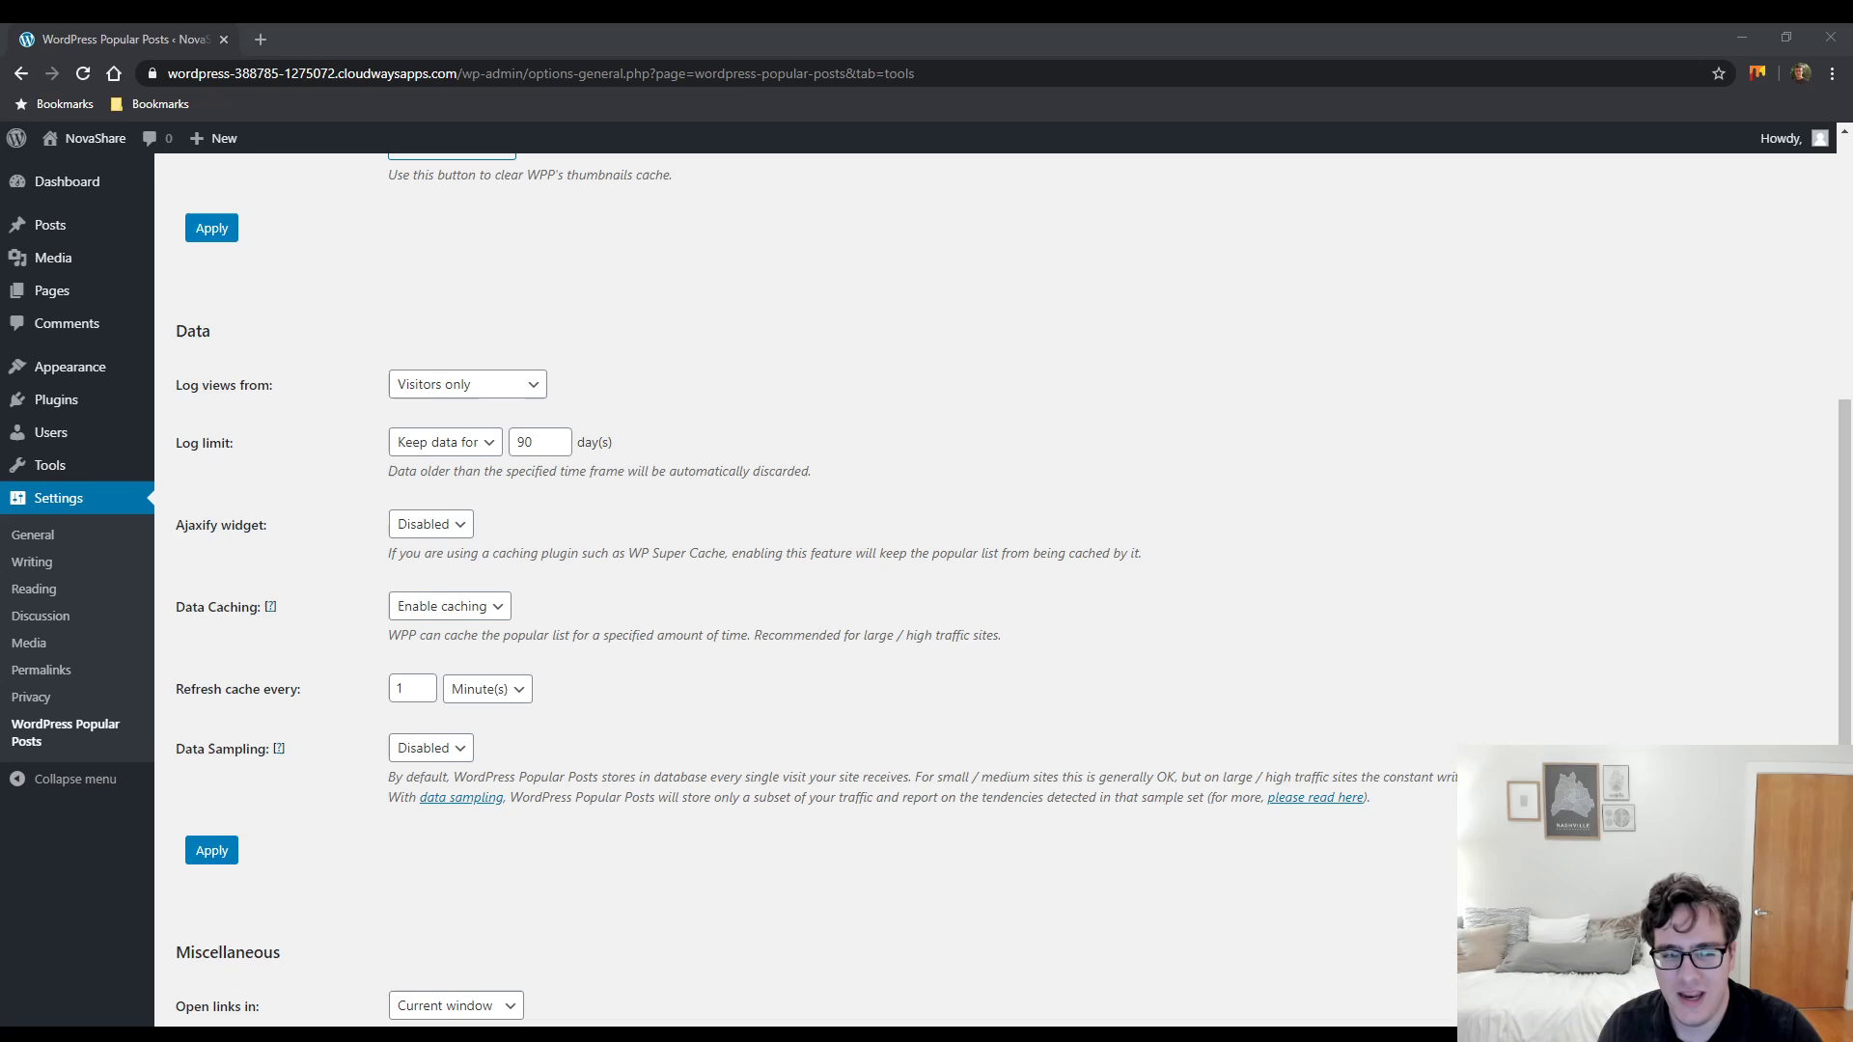
left_click(1689, 461)
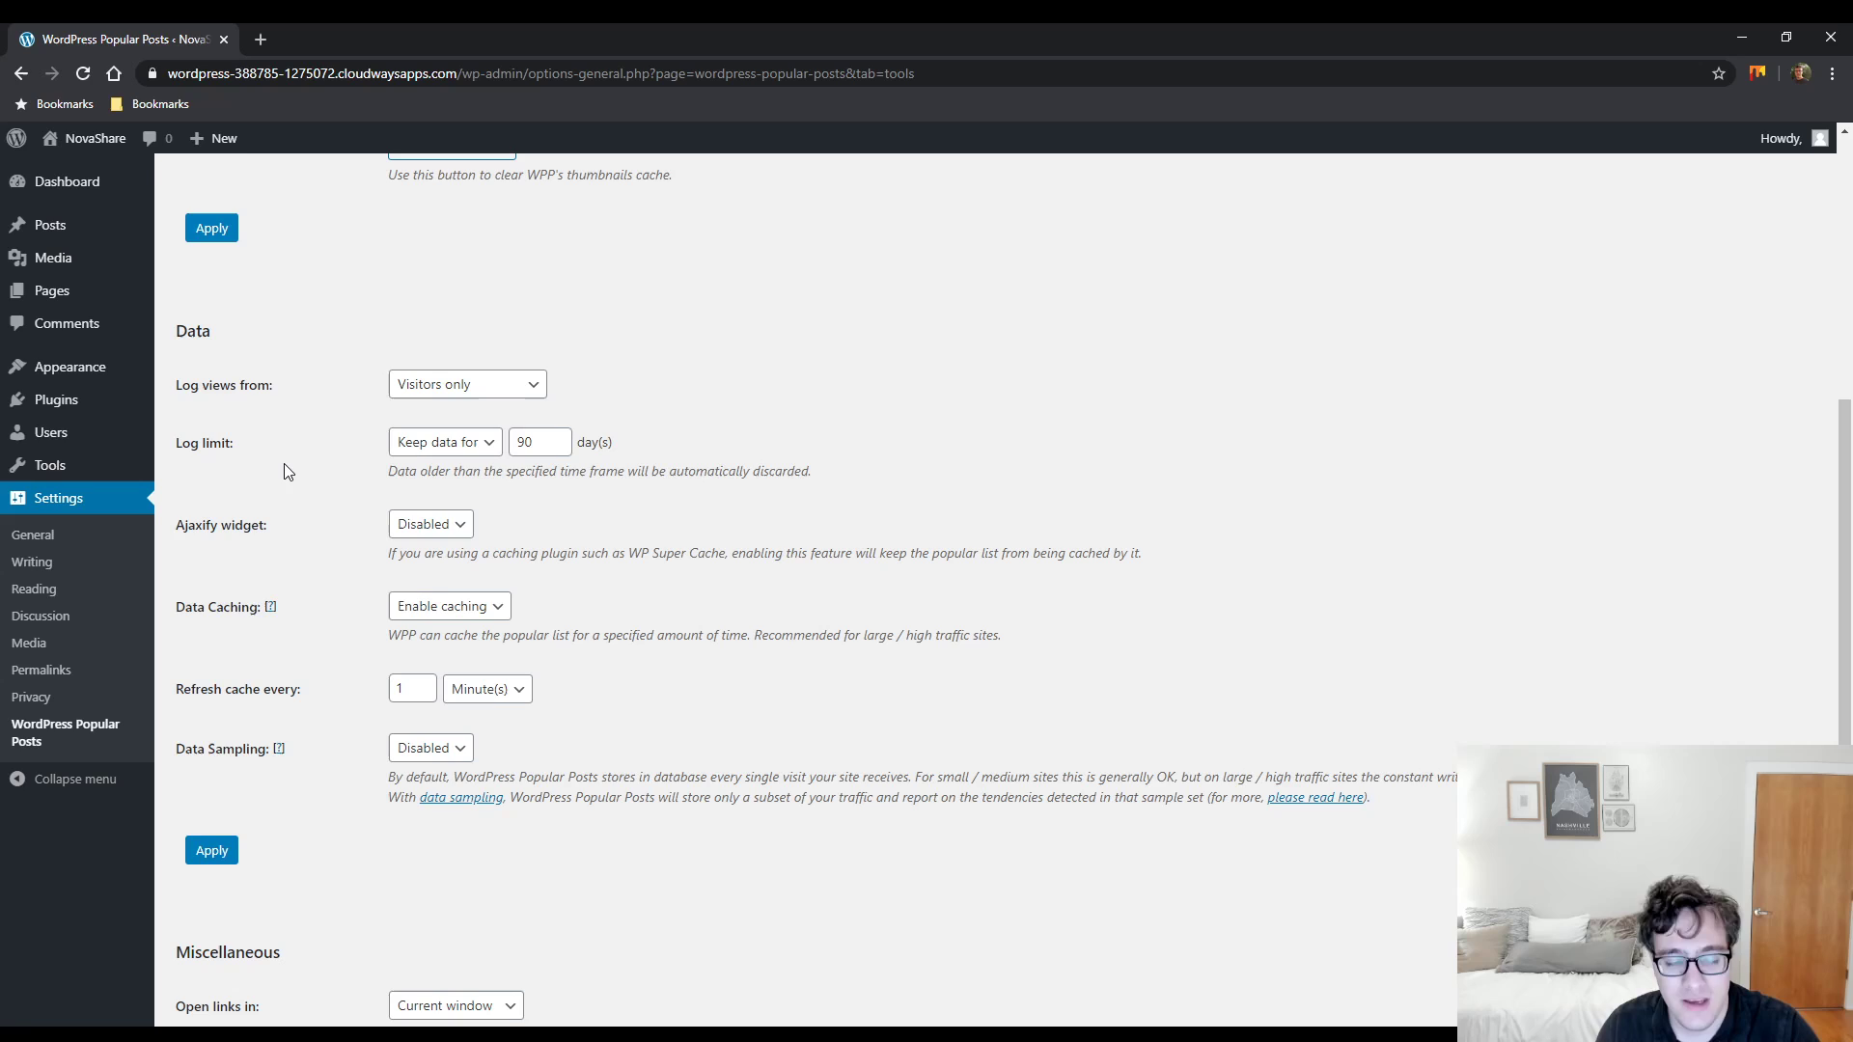
left_click_drag(237, 445, 213, 448)
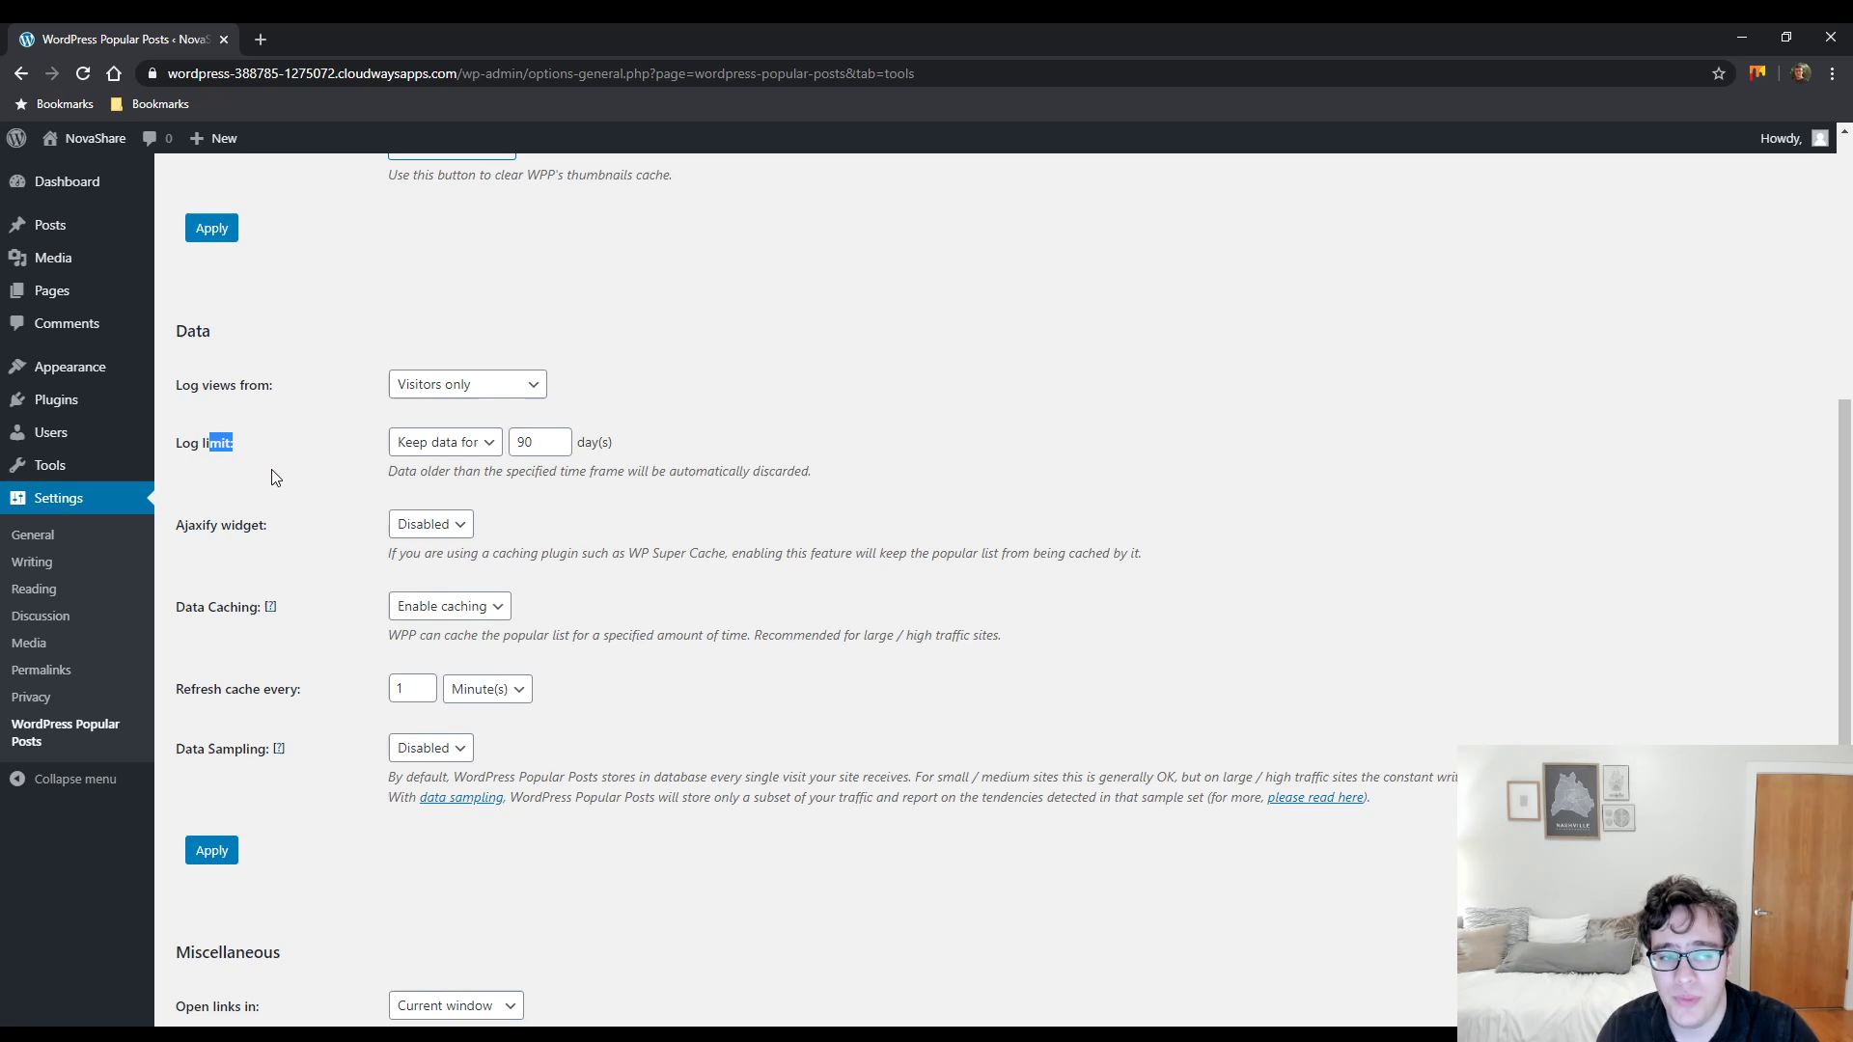
left_click(302, 456)
key("Tab")
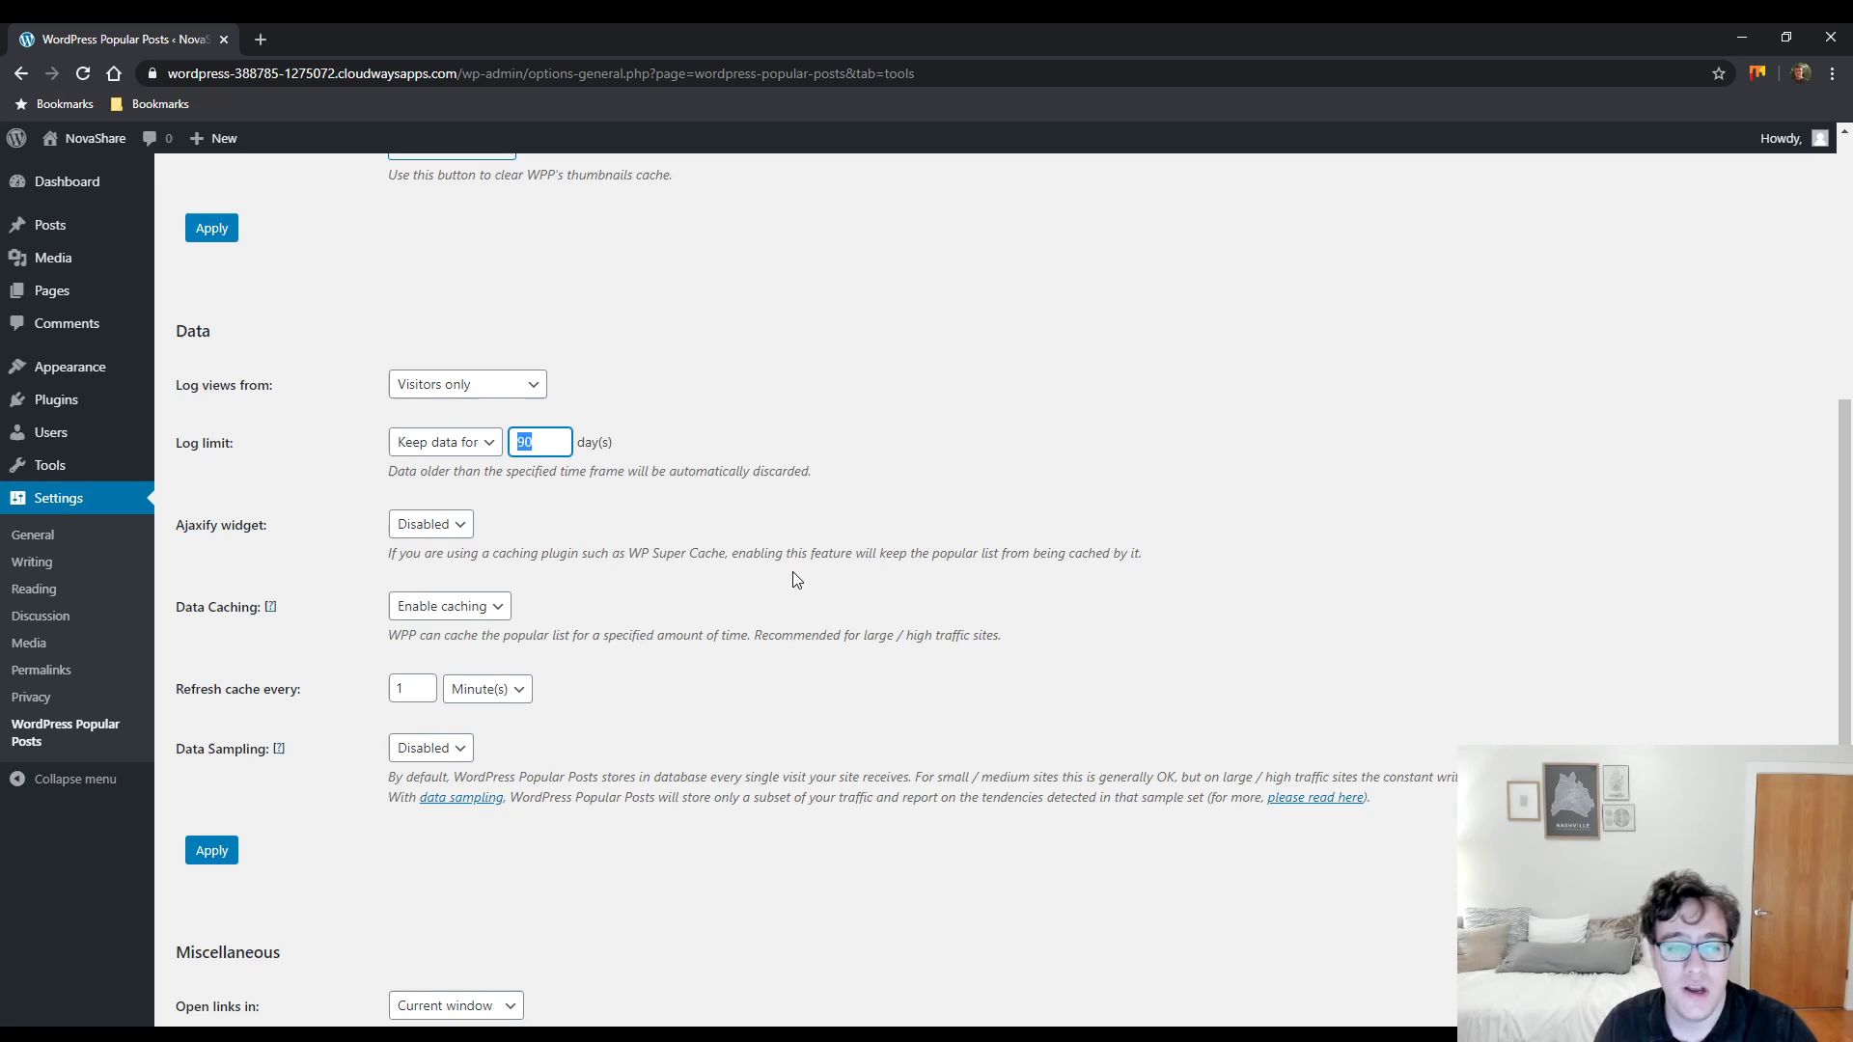
left_click_drag(879, 553, 1182, 560)
left_click(1118, 540)
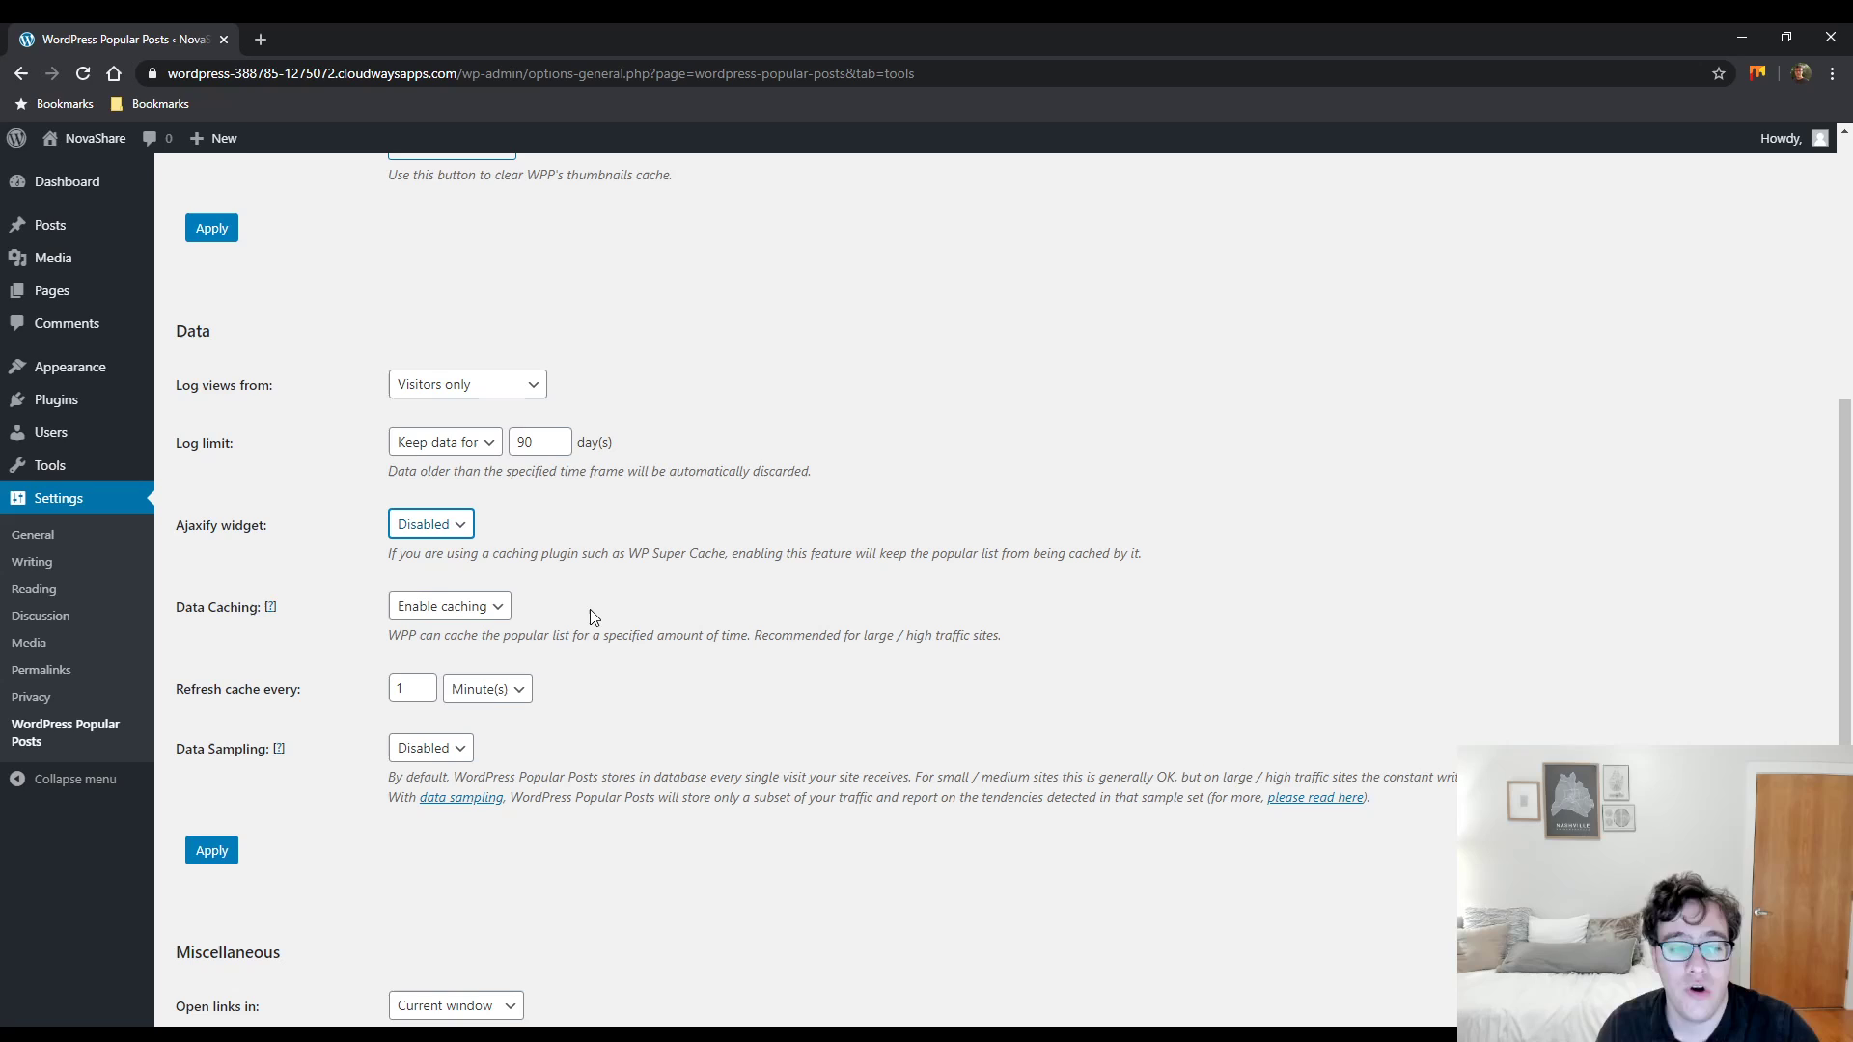
left_click(497, 610)
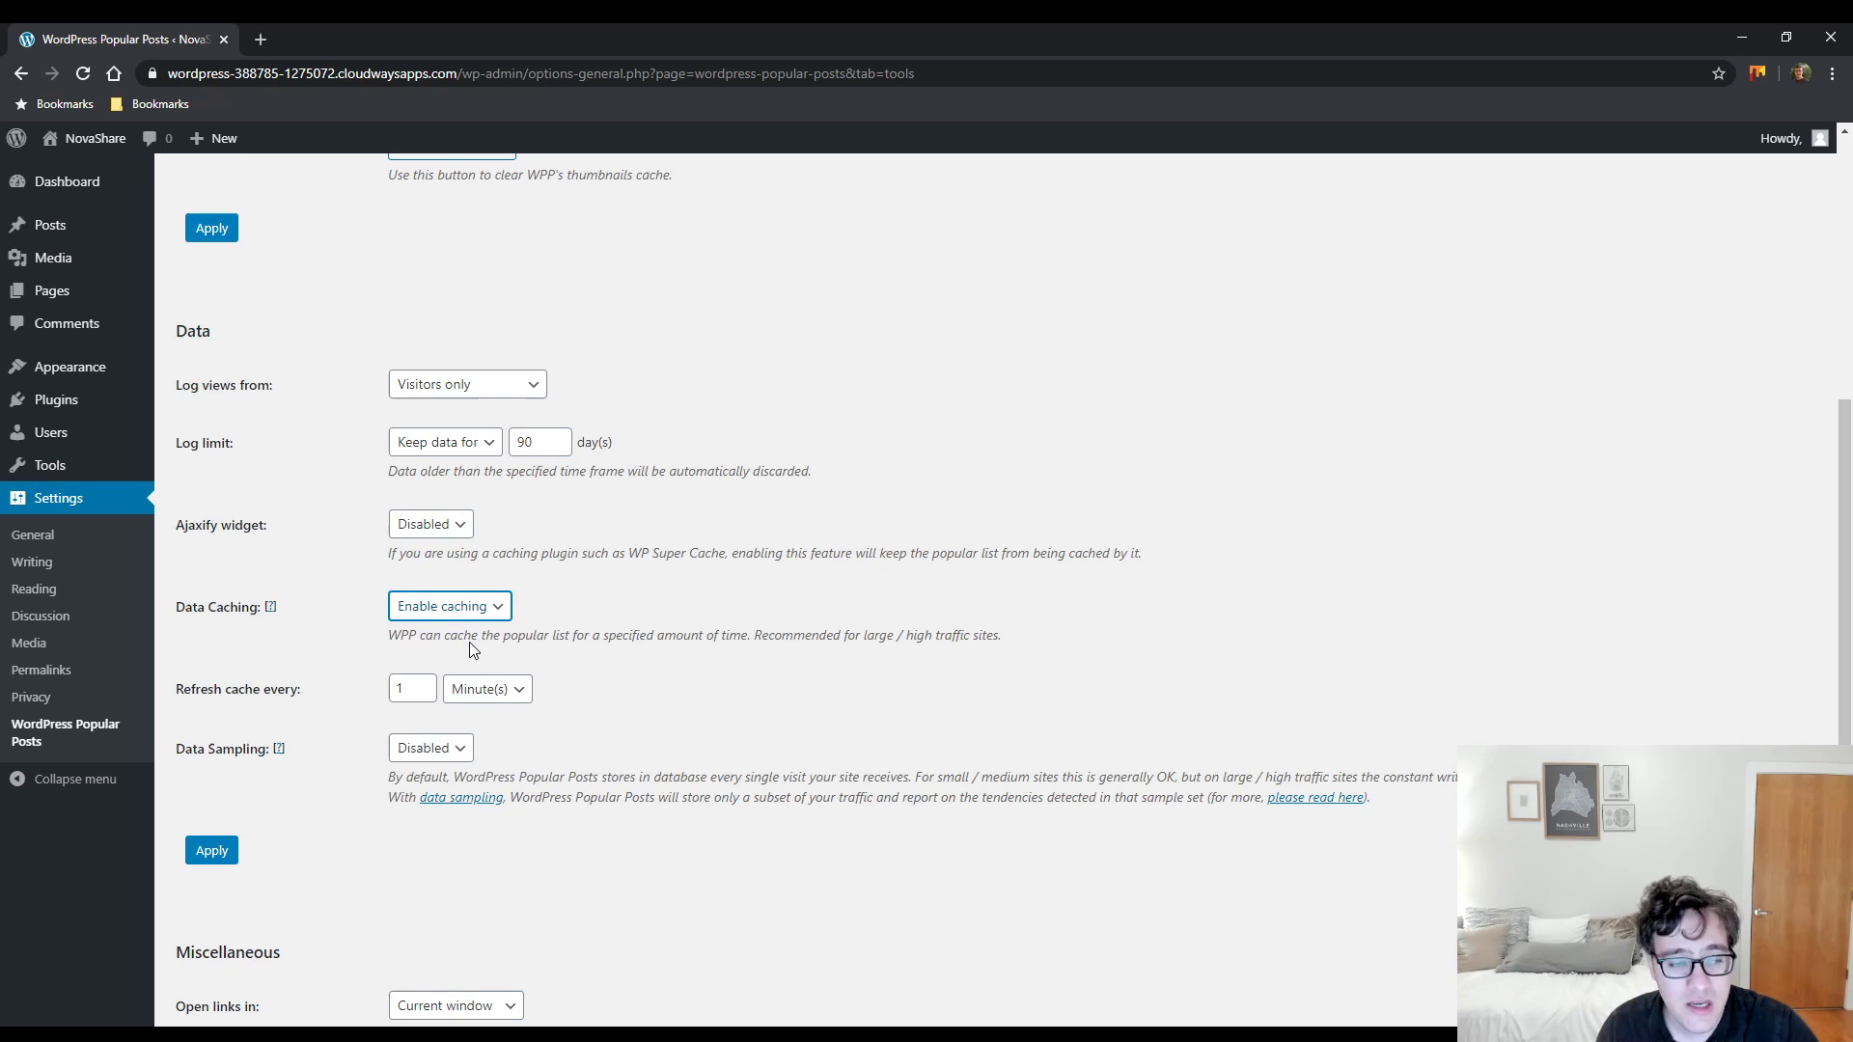
left_click(618, 628)
left_click_drag(332, 695, 240, 693)
left_click(502, 692)
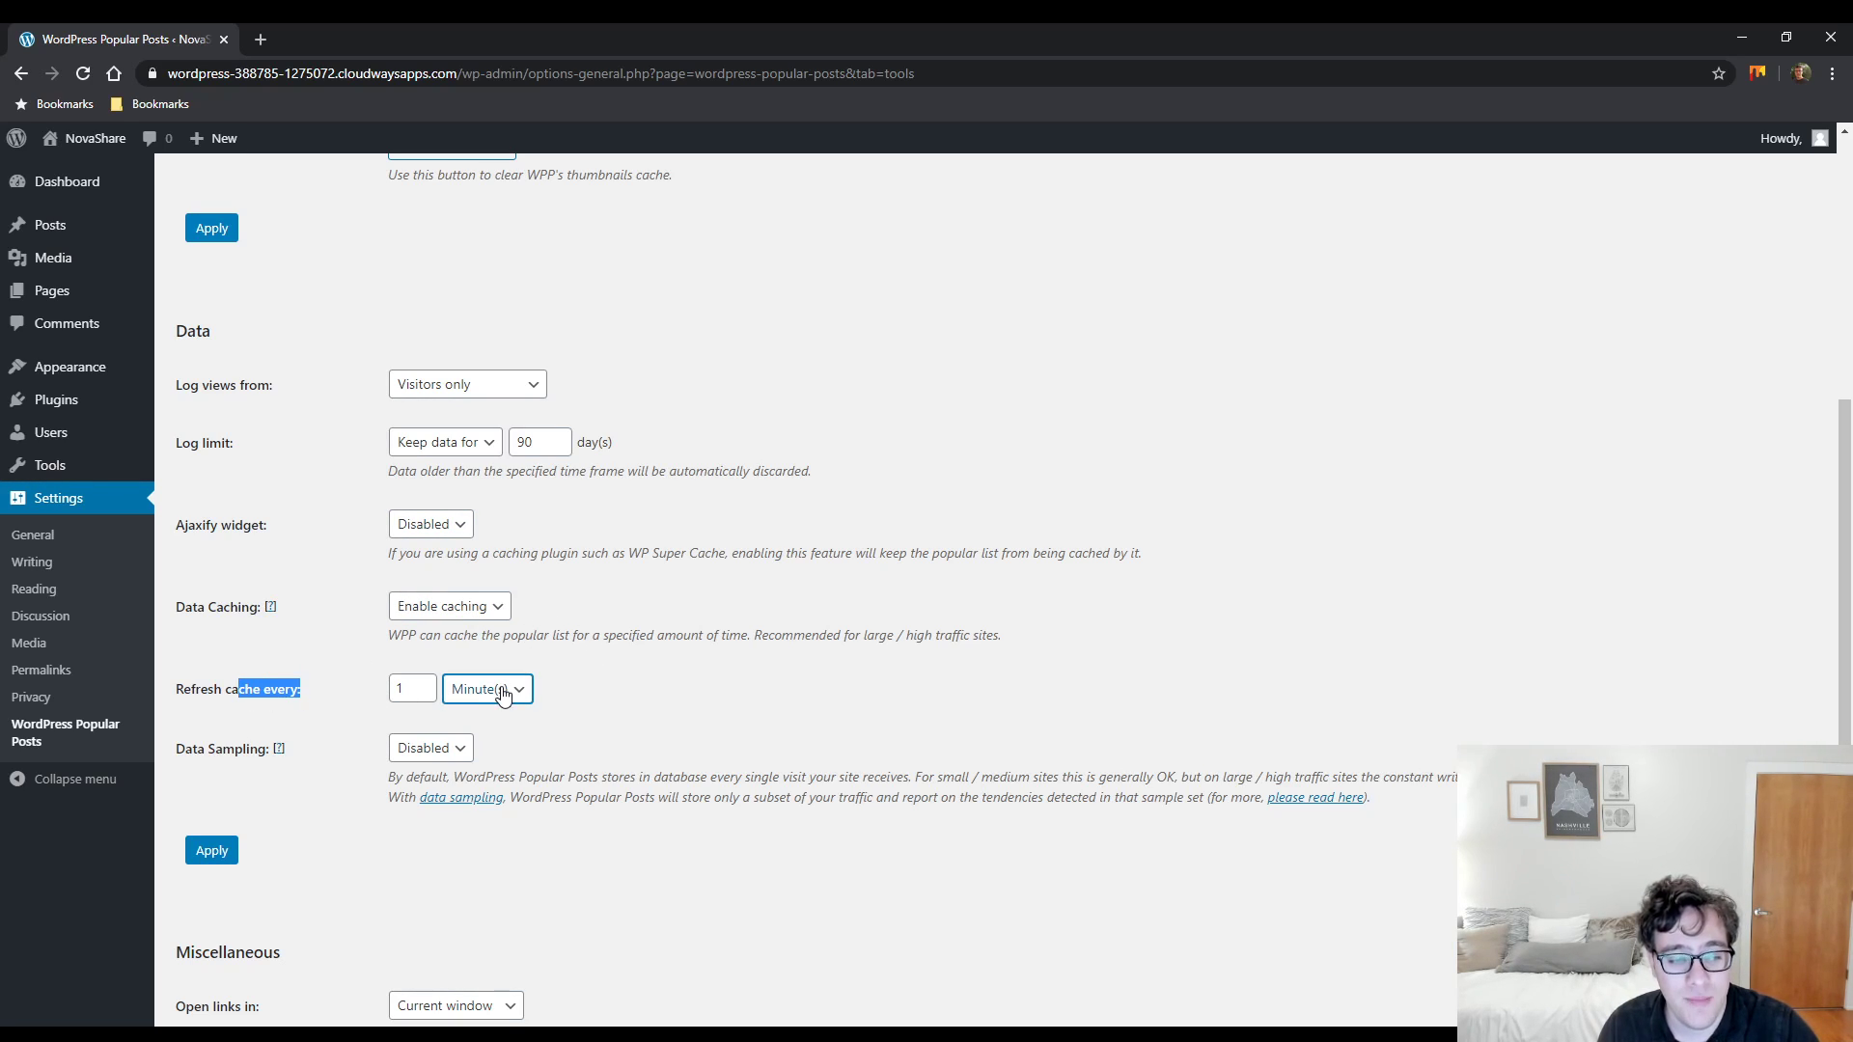
left_click(578, 691)
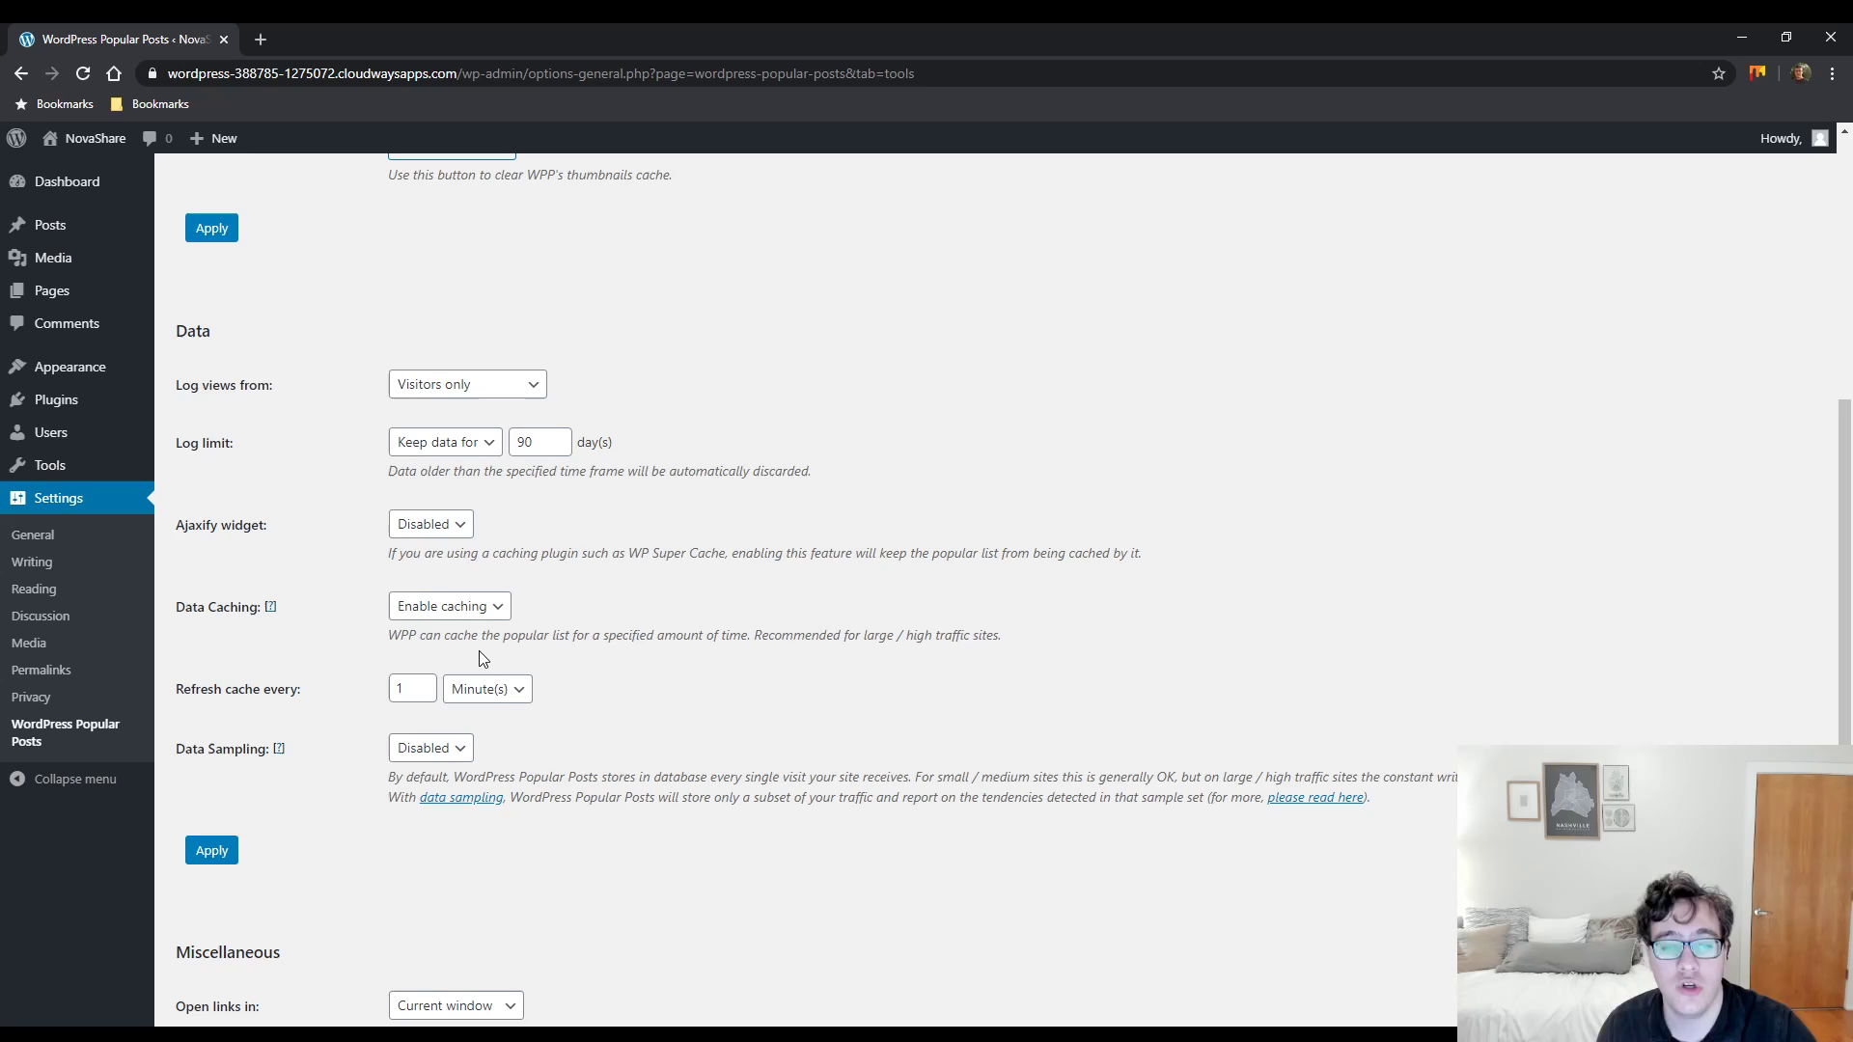
left_click(411, 683)
scroll(367, 676, "down", 2)
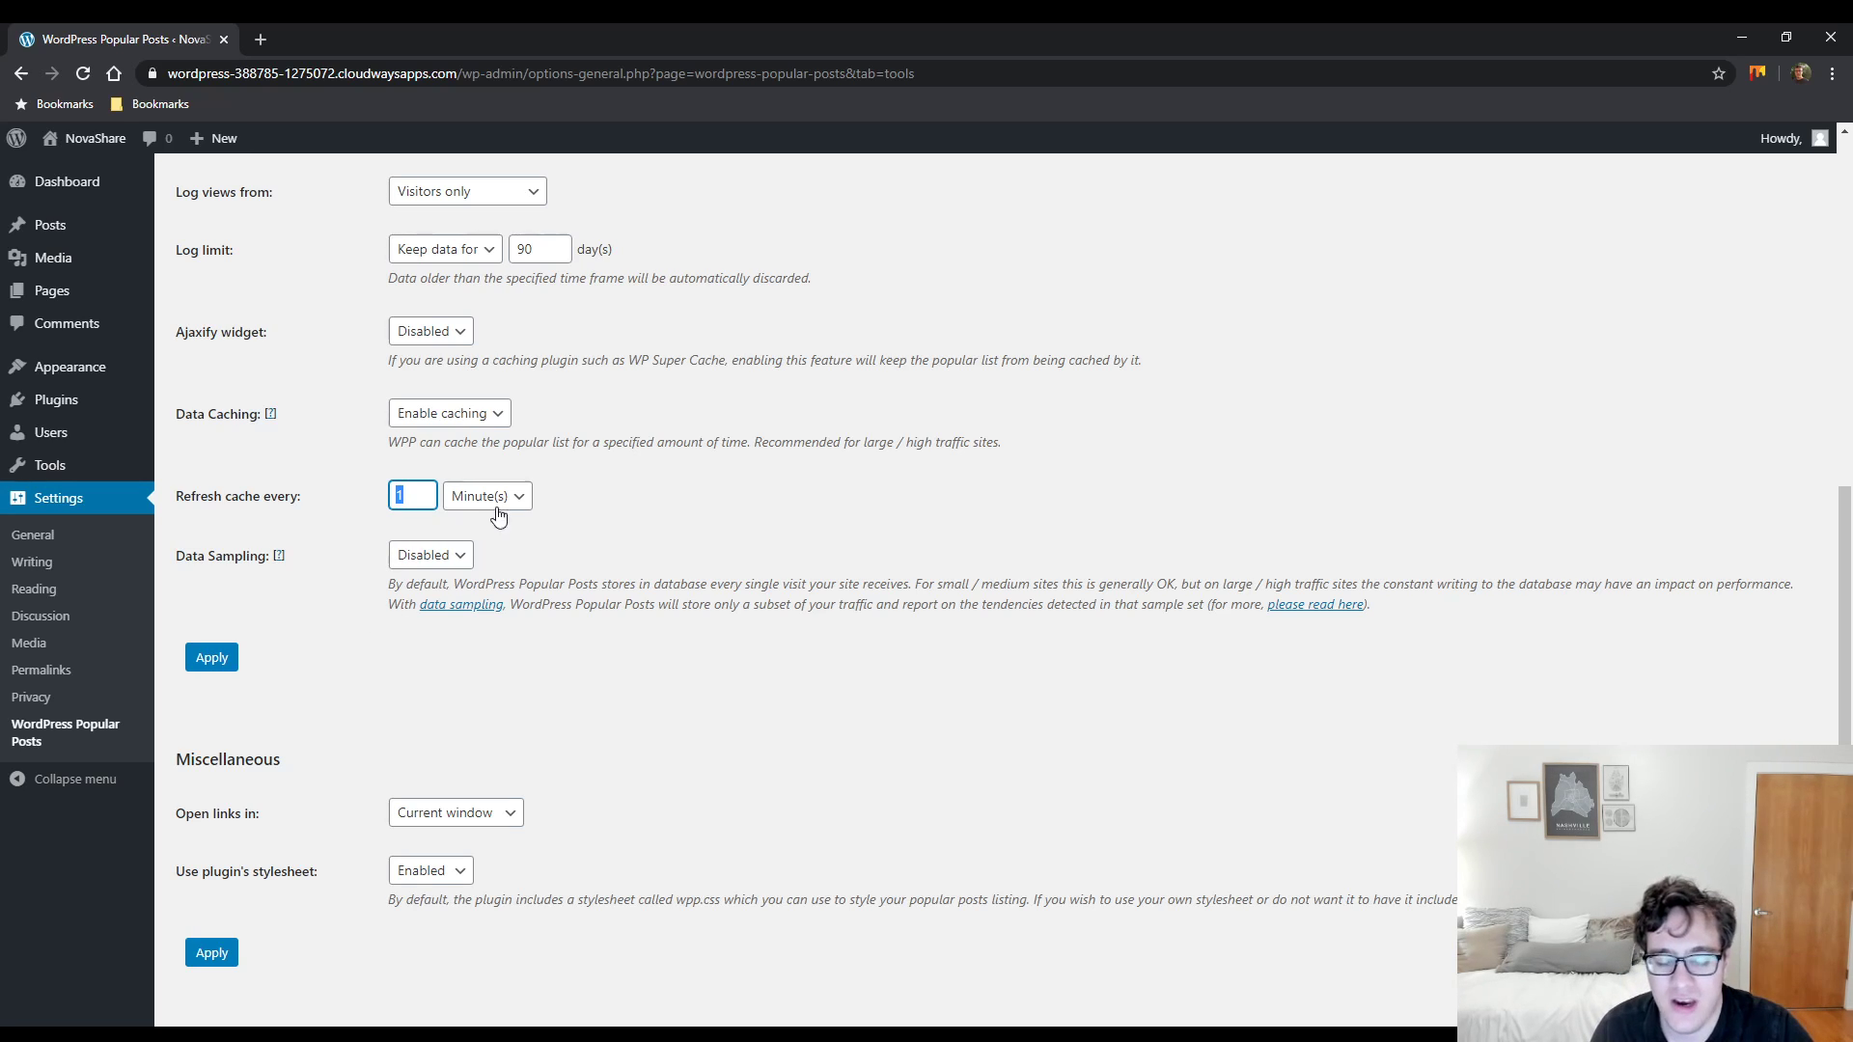
- Change the cache refresh unit from Minute(s) to Hour(s), keeping the value 1
key("Tab")
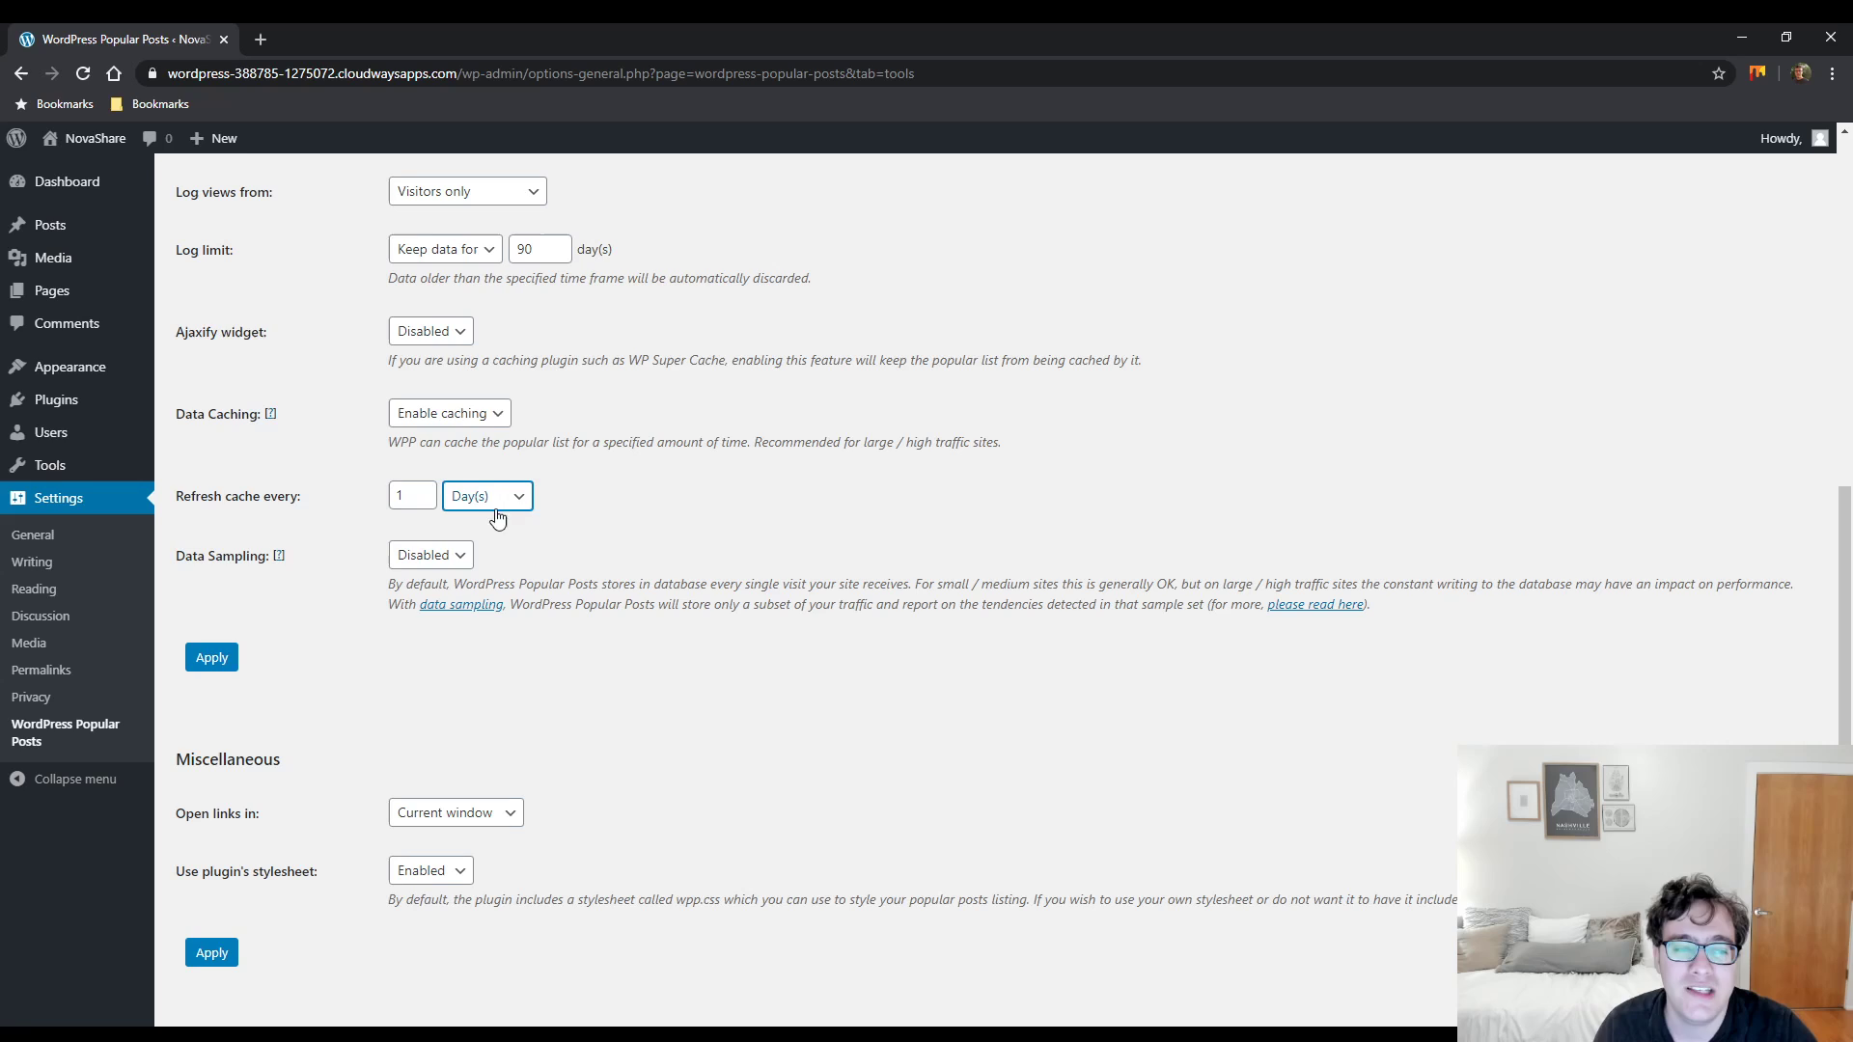
key("Up")
left_click(401, 496)
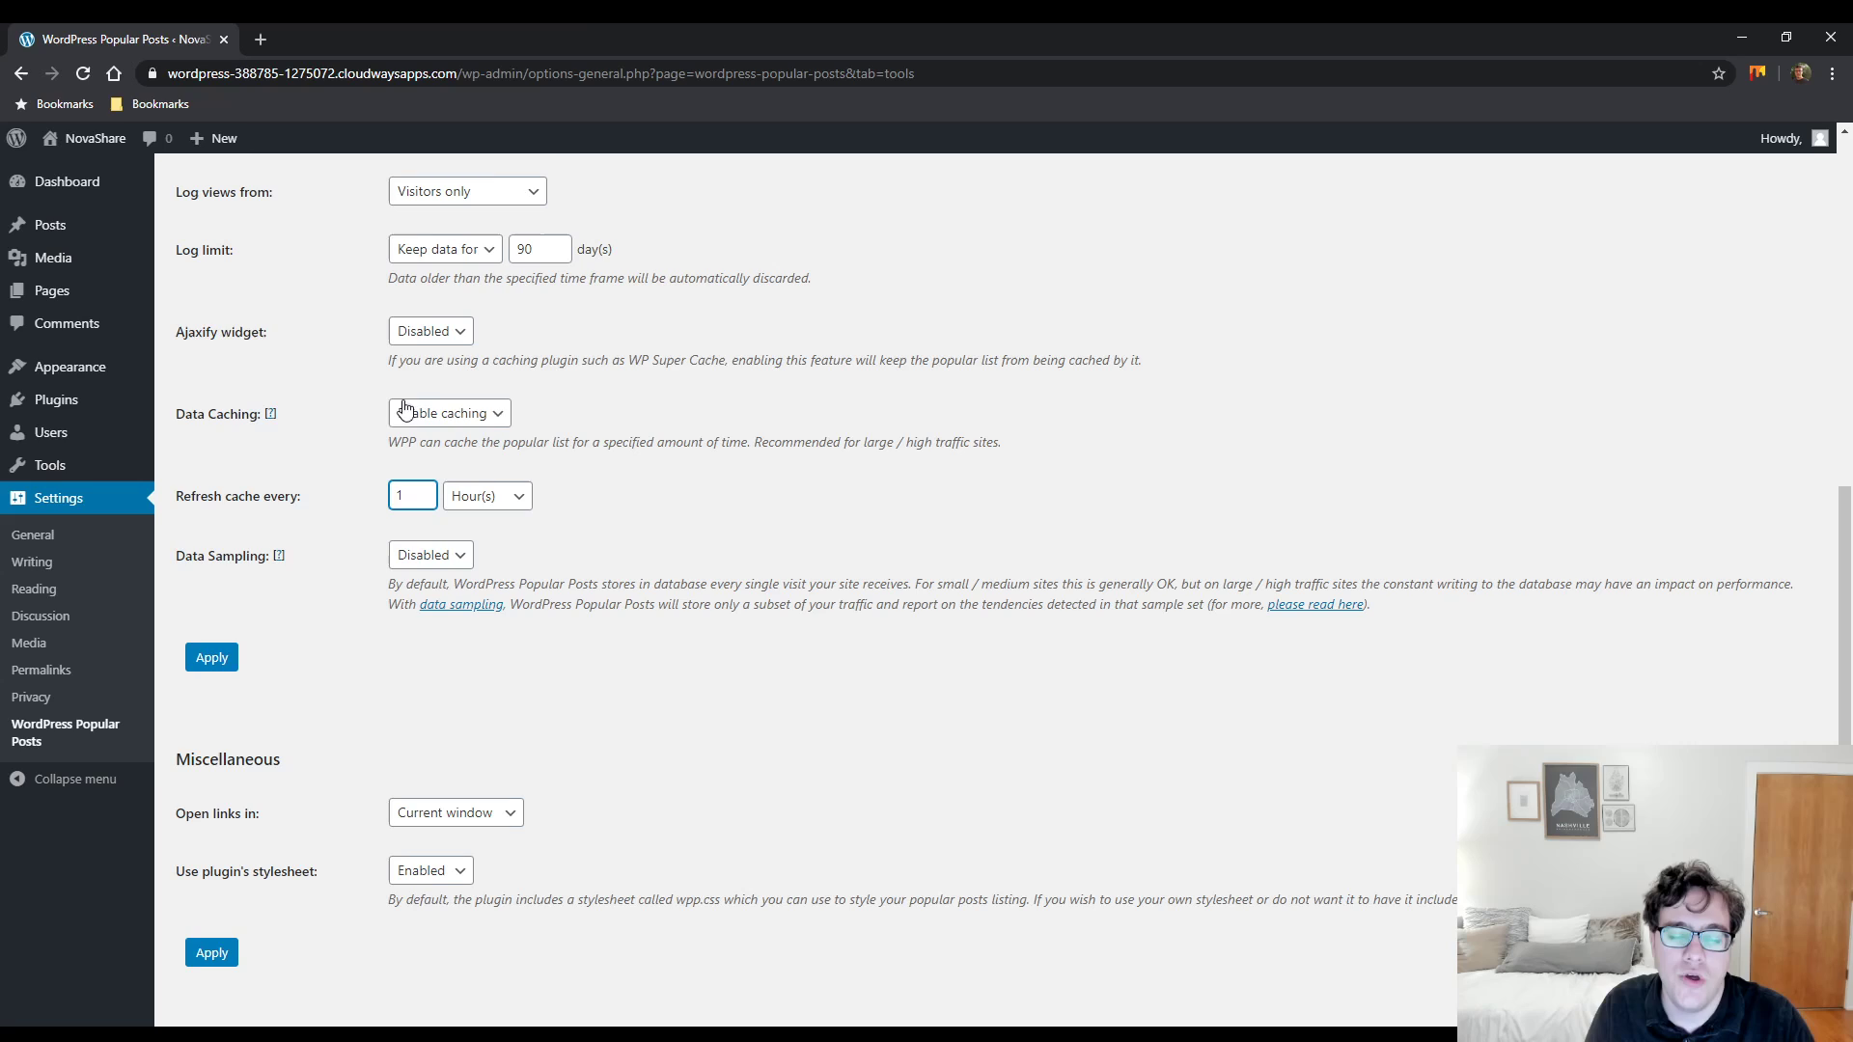
- Switch the Data Sampling dropdown from Disabled to Enabled
left_click(405, 555)
left_click(405, 594)
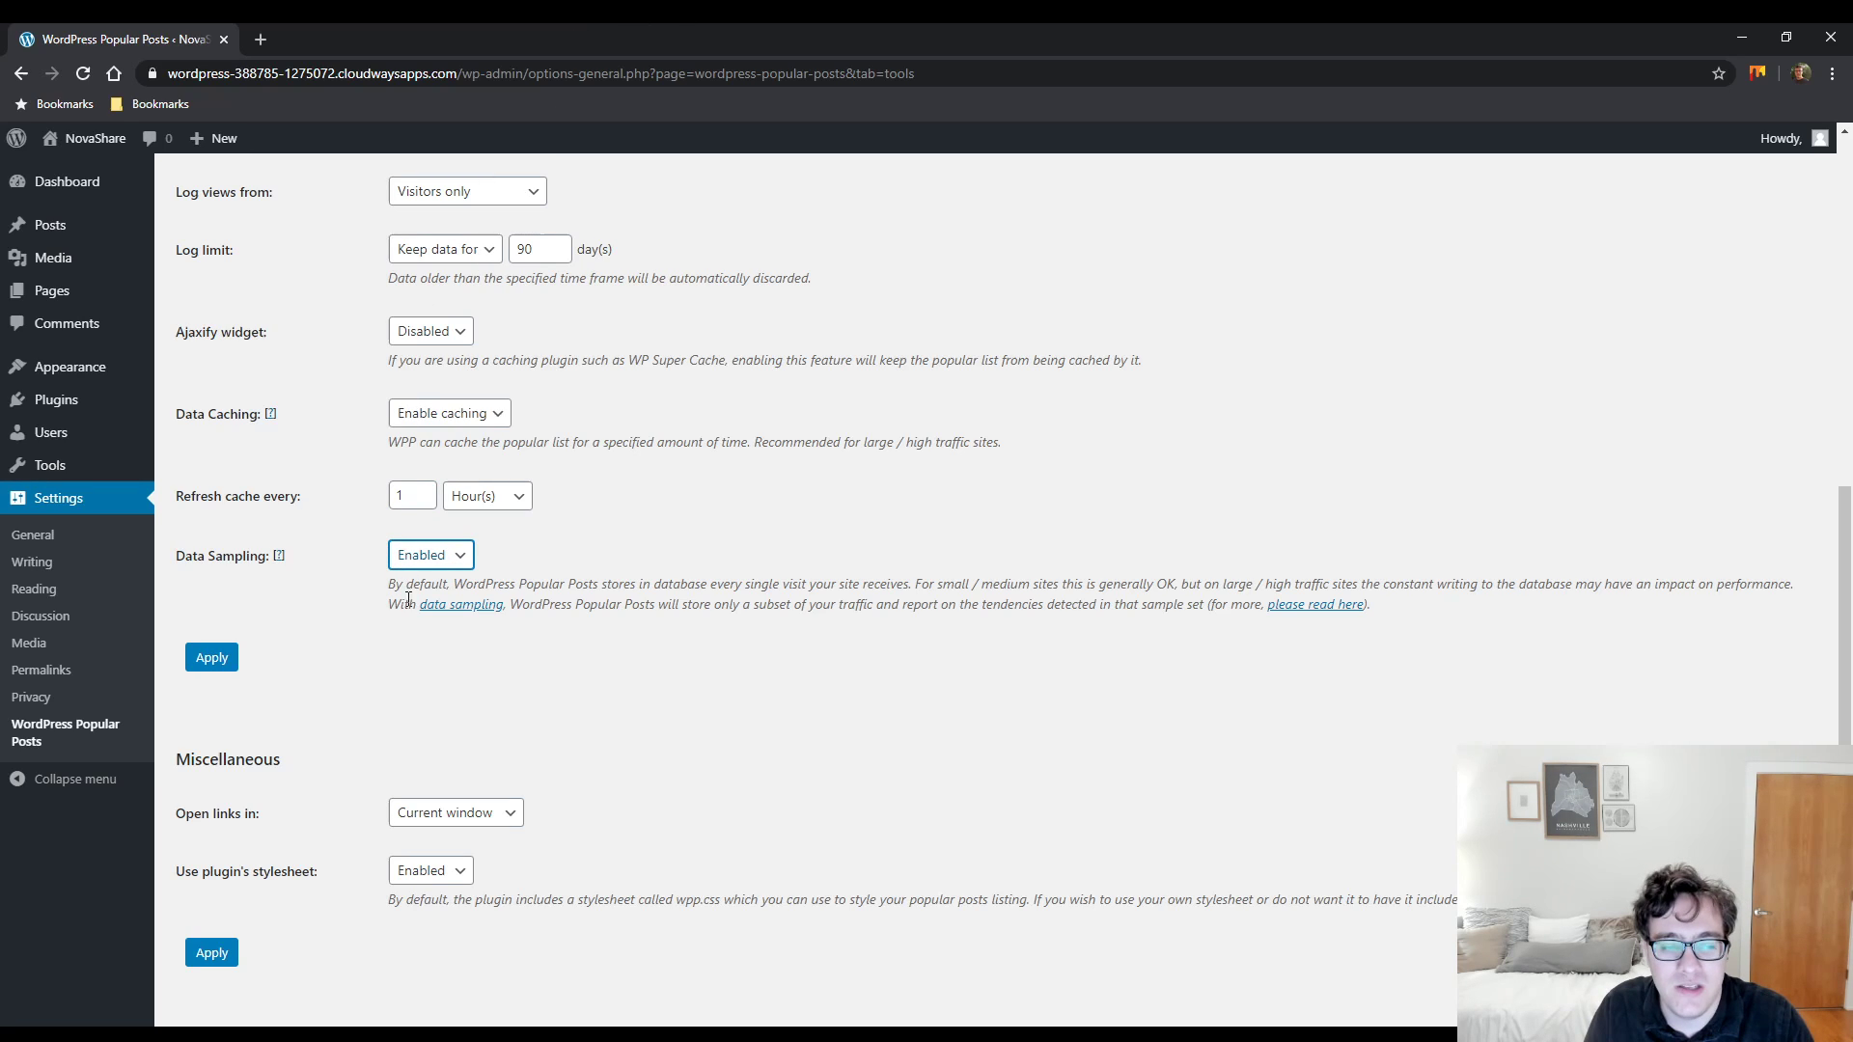
left_click_drag(561, 605, 692, 608)
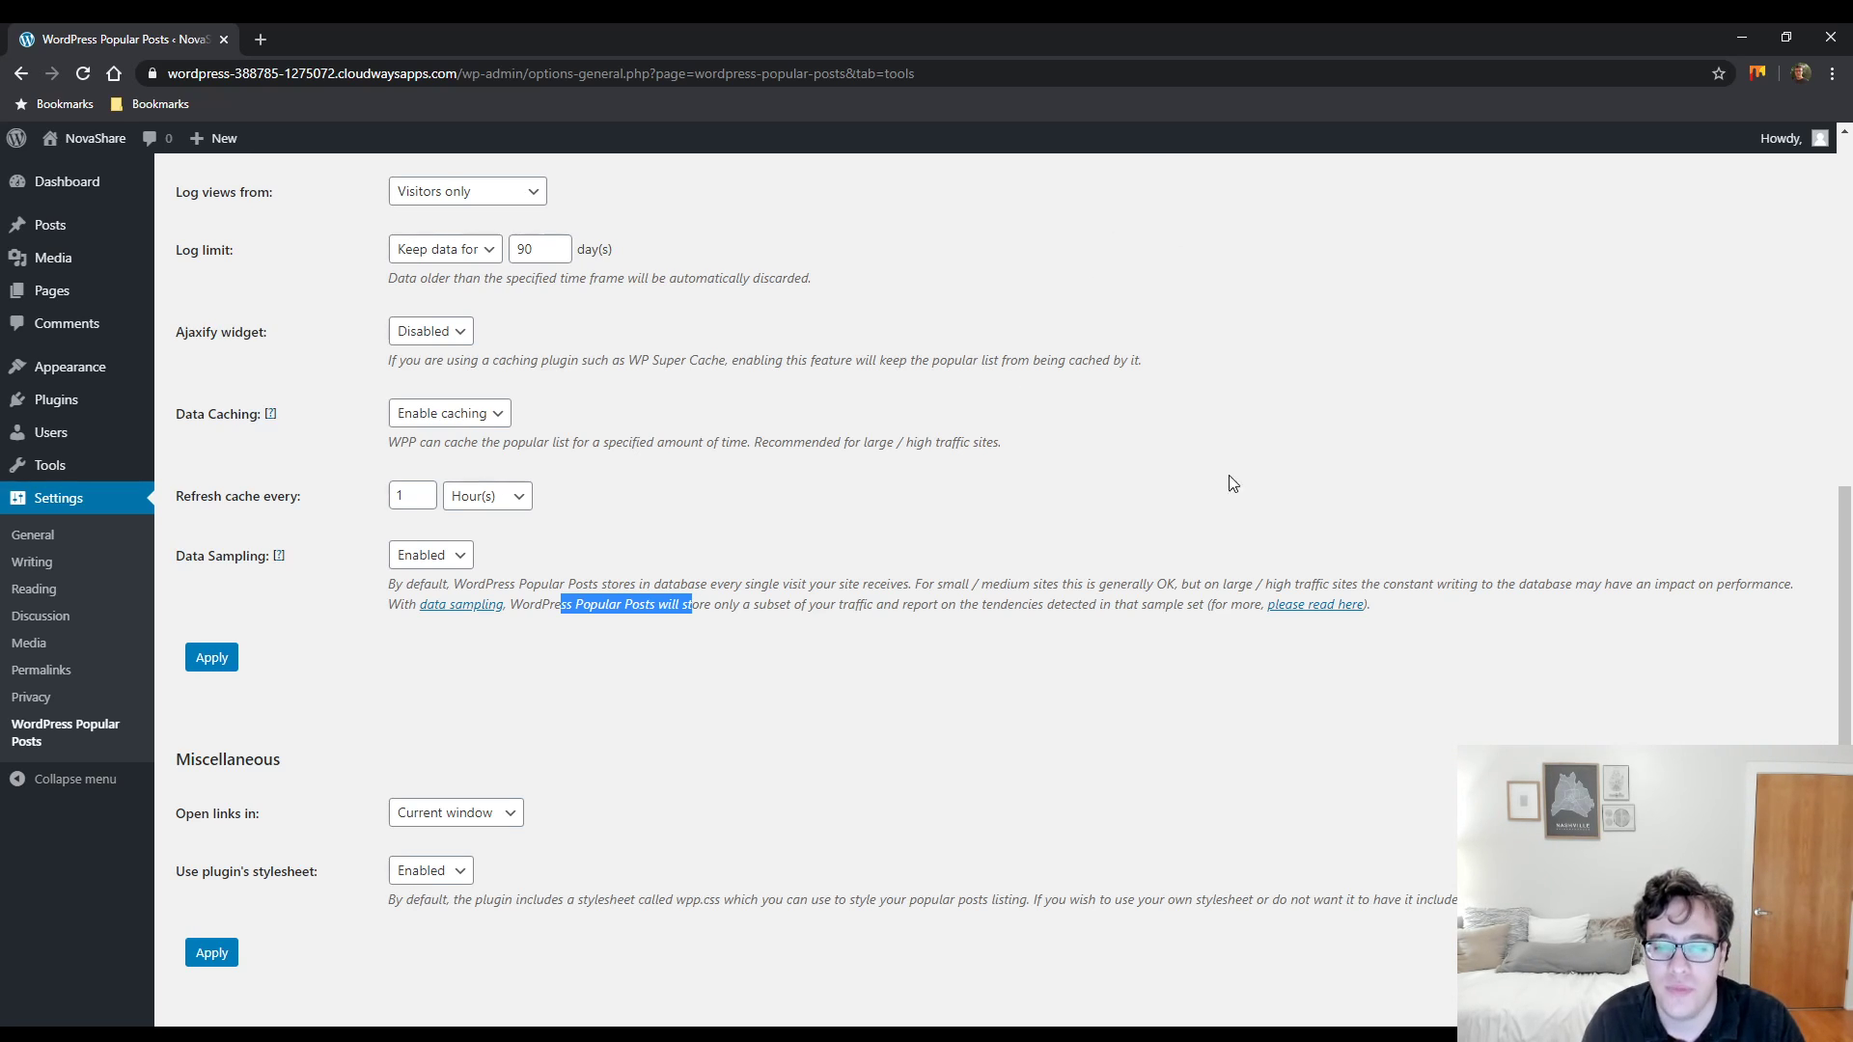
- Open the Data Sampling documentation in the new '7. Performance' wiki tab
left_click(1314, 604, "ctrl")
scroll(1290, 595, "up", 1)
left_click(369, 33)
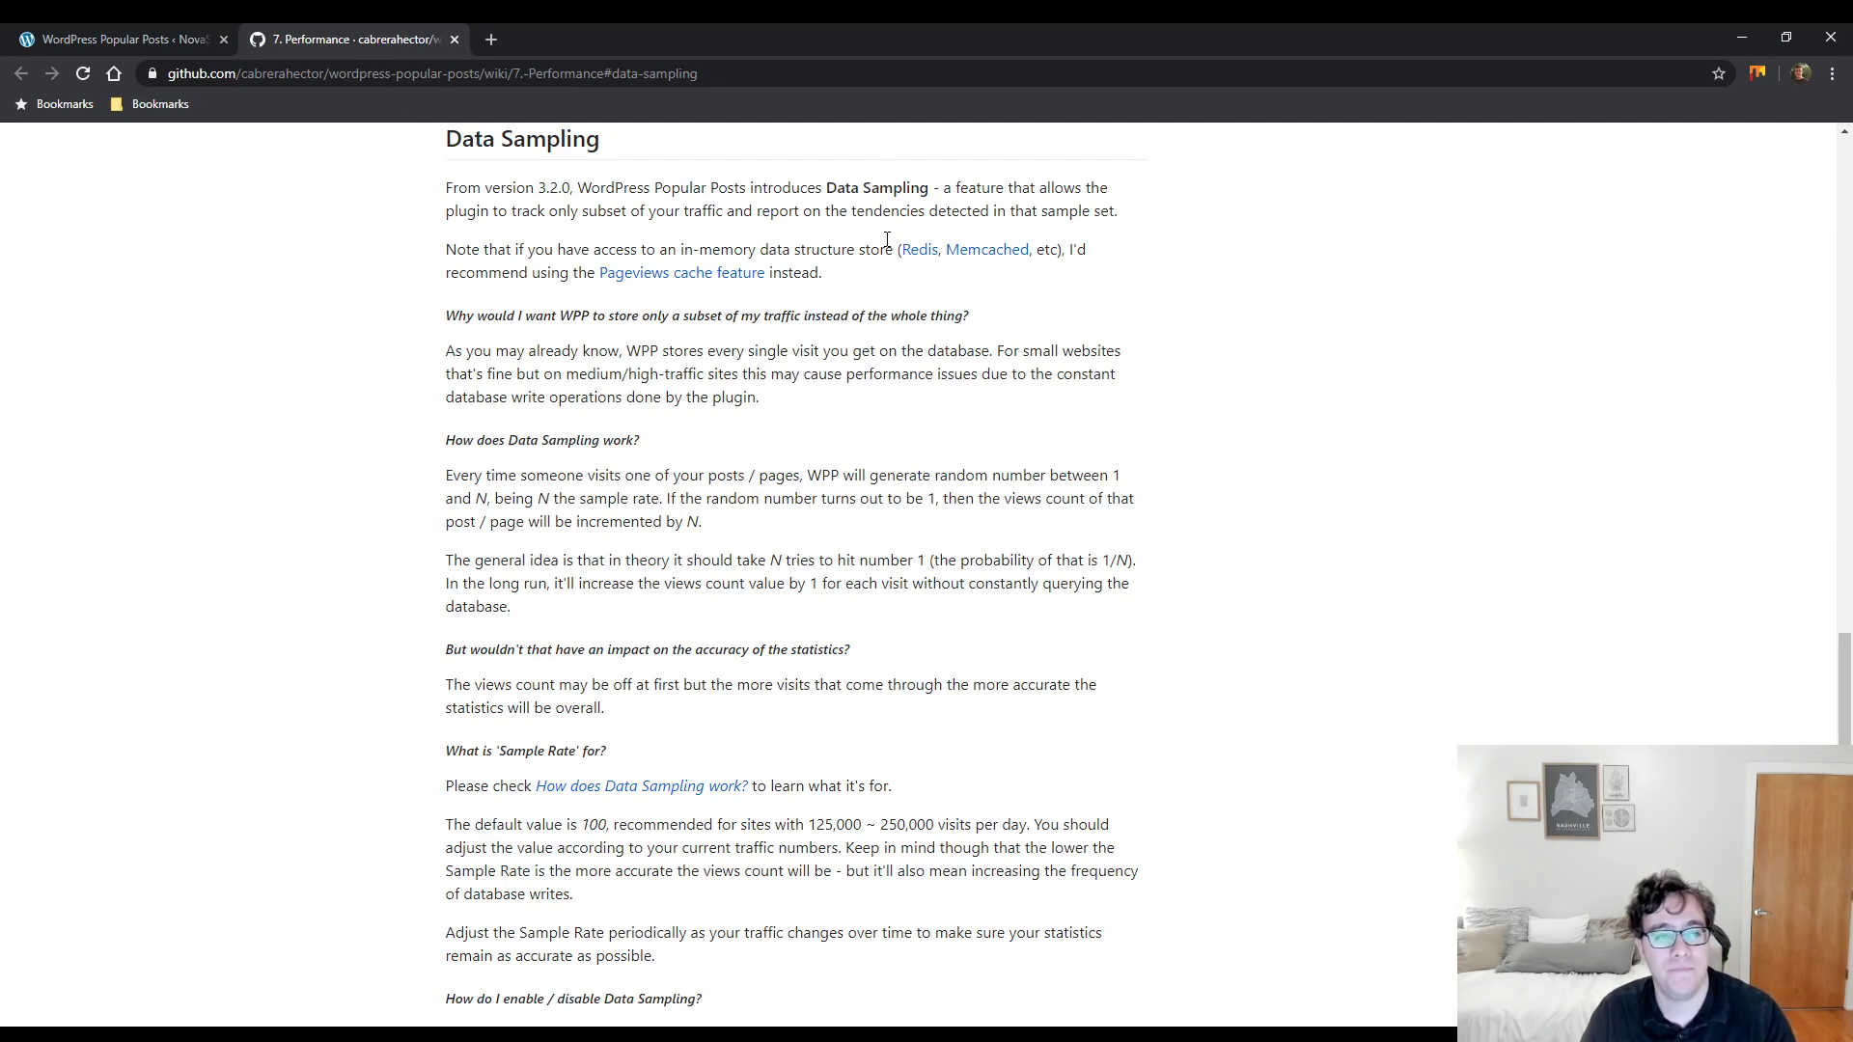
left_click_drag(509, 343, 518, 340)
left_click(519, 340)
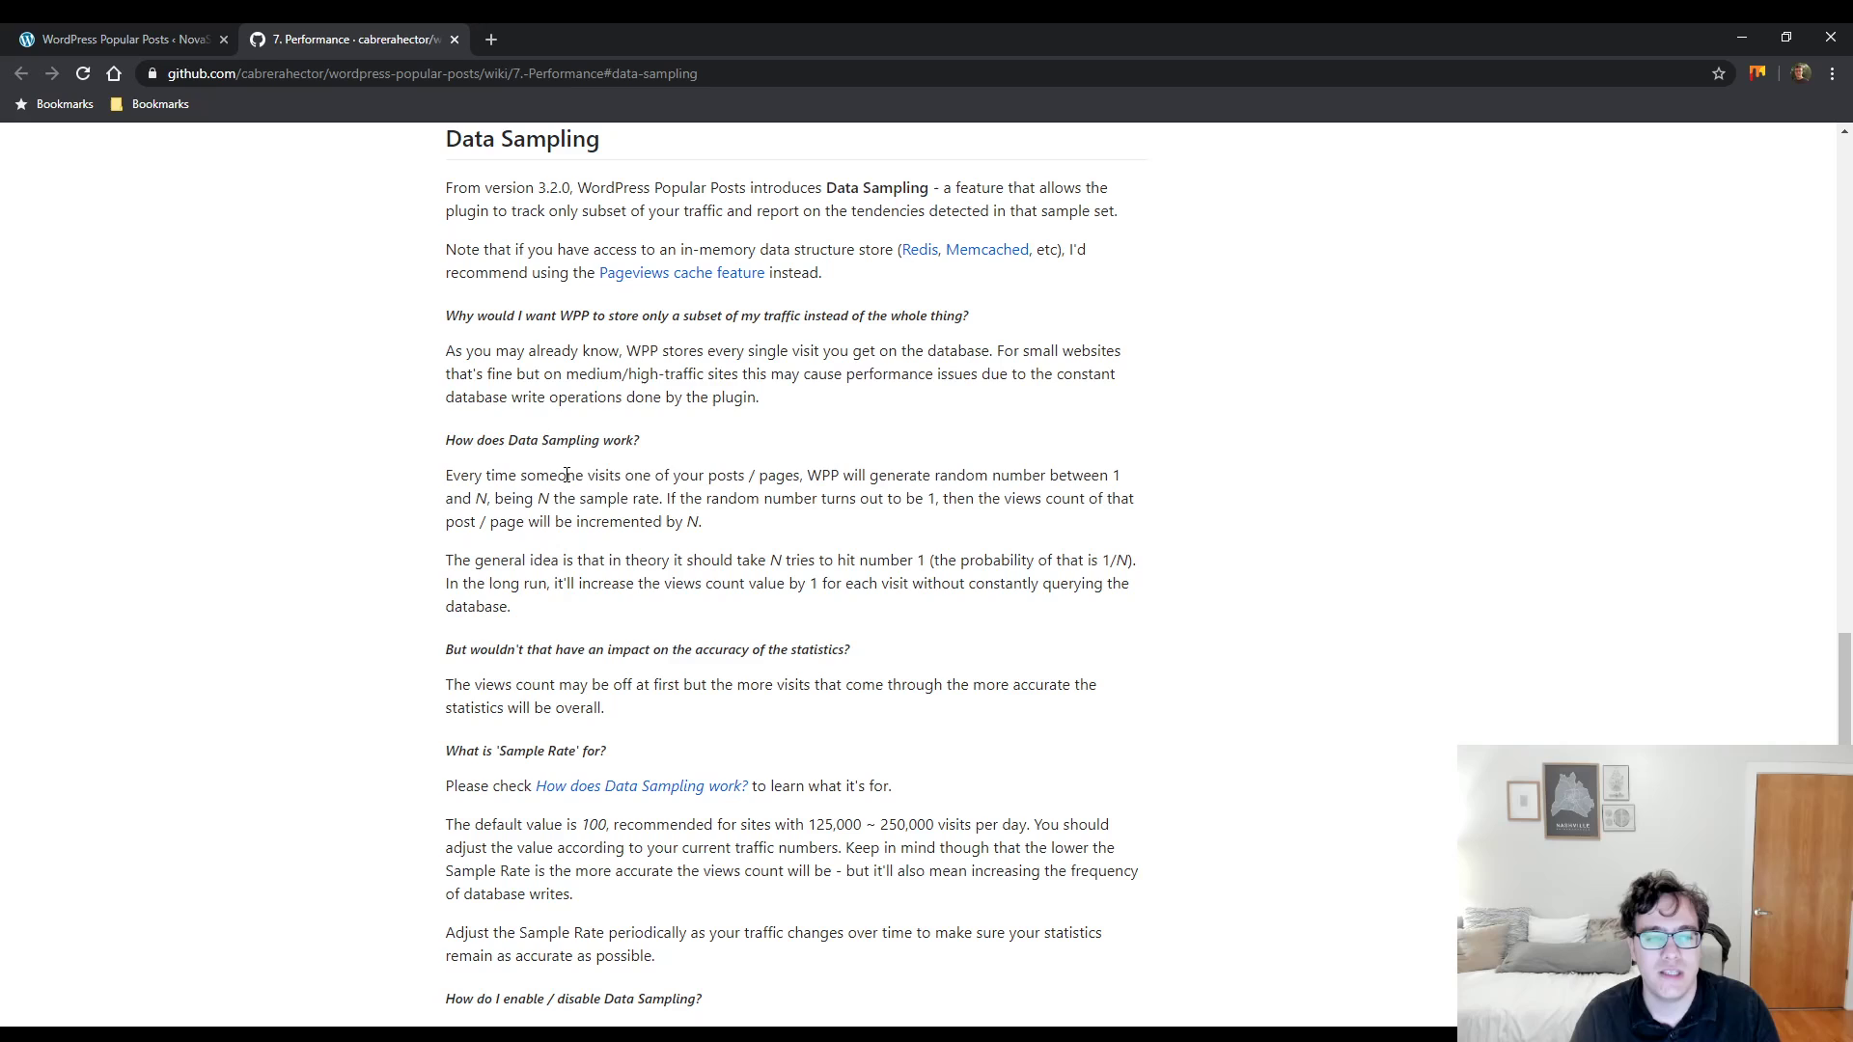
- Read how sampling increments views by N, the 1/N probability and default rate 100
left_click_drag(567, 475, 845, 506)
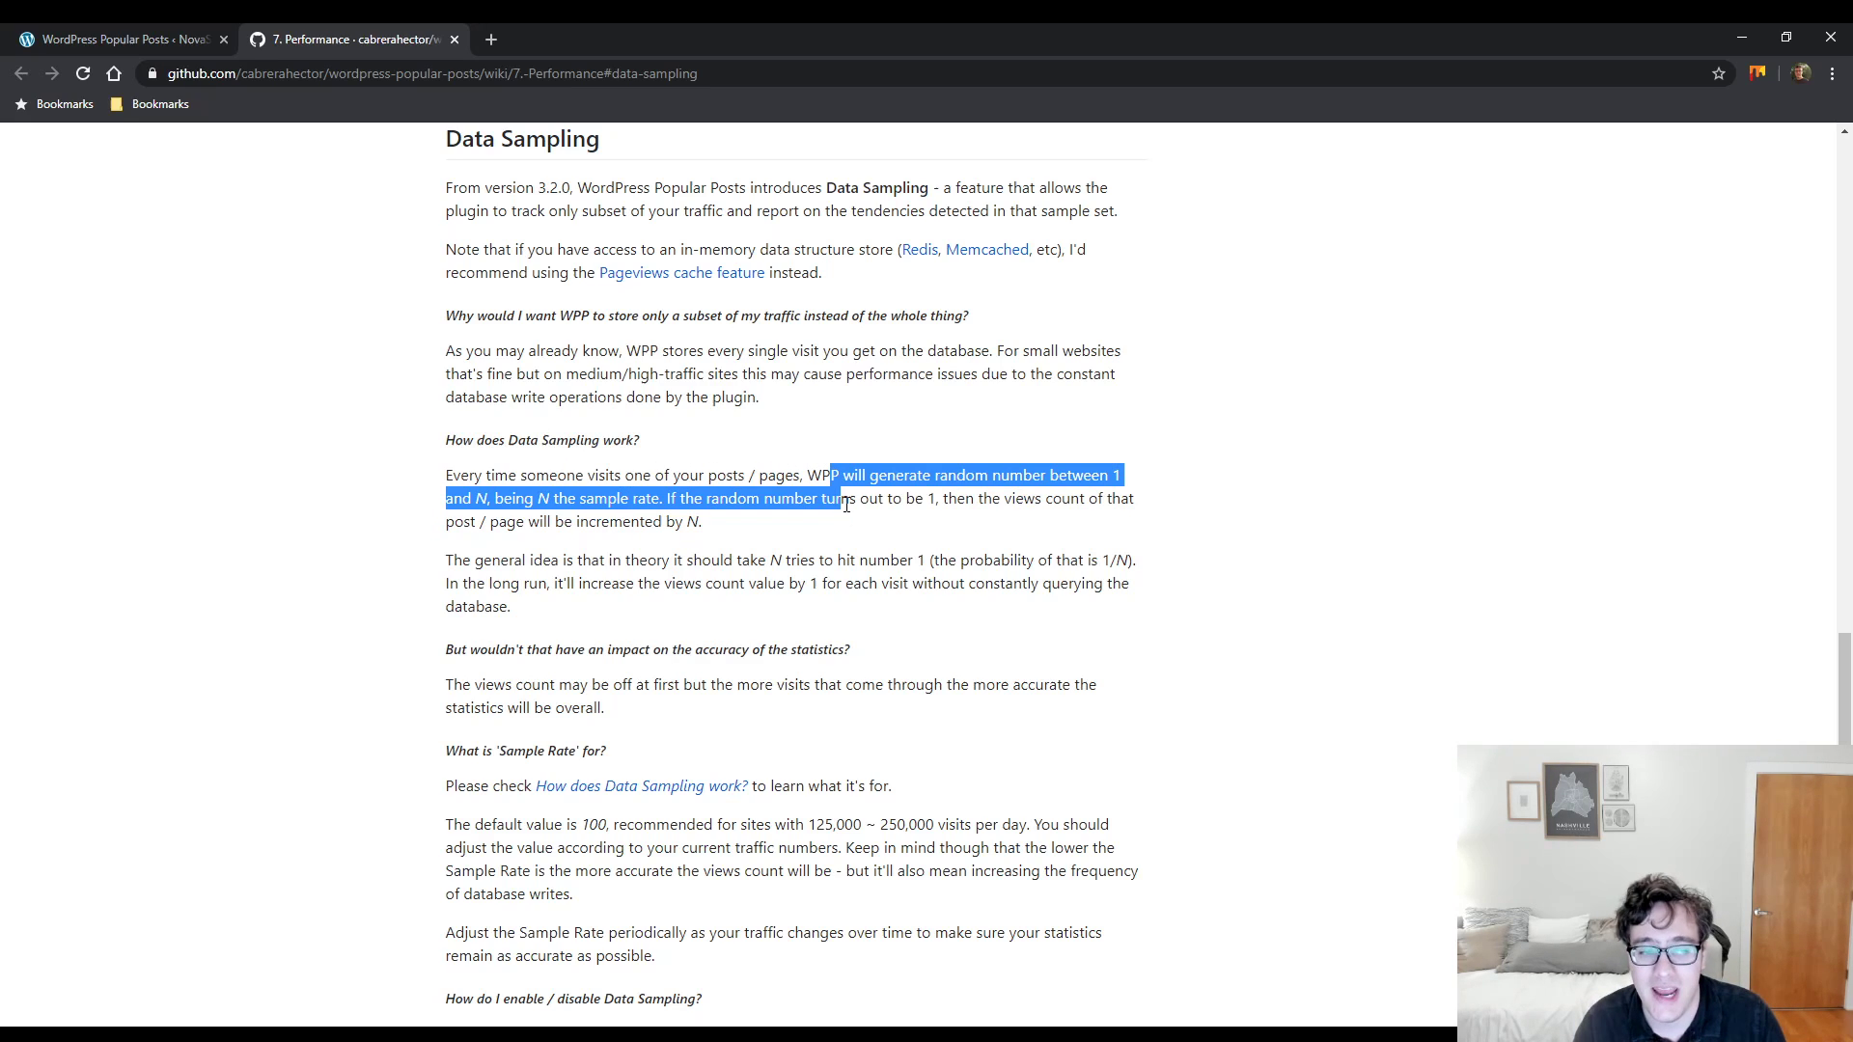
left_click_drag(694, 497, 715, 526)
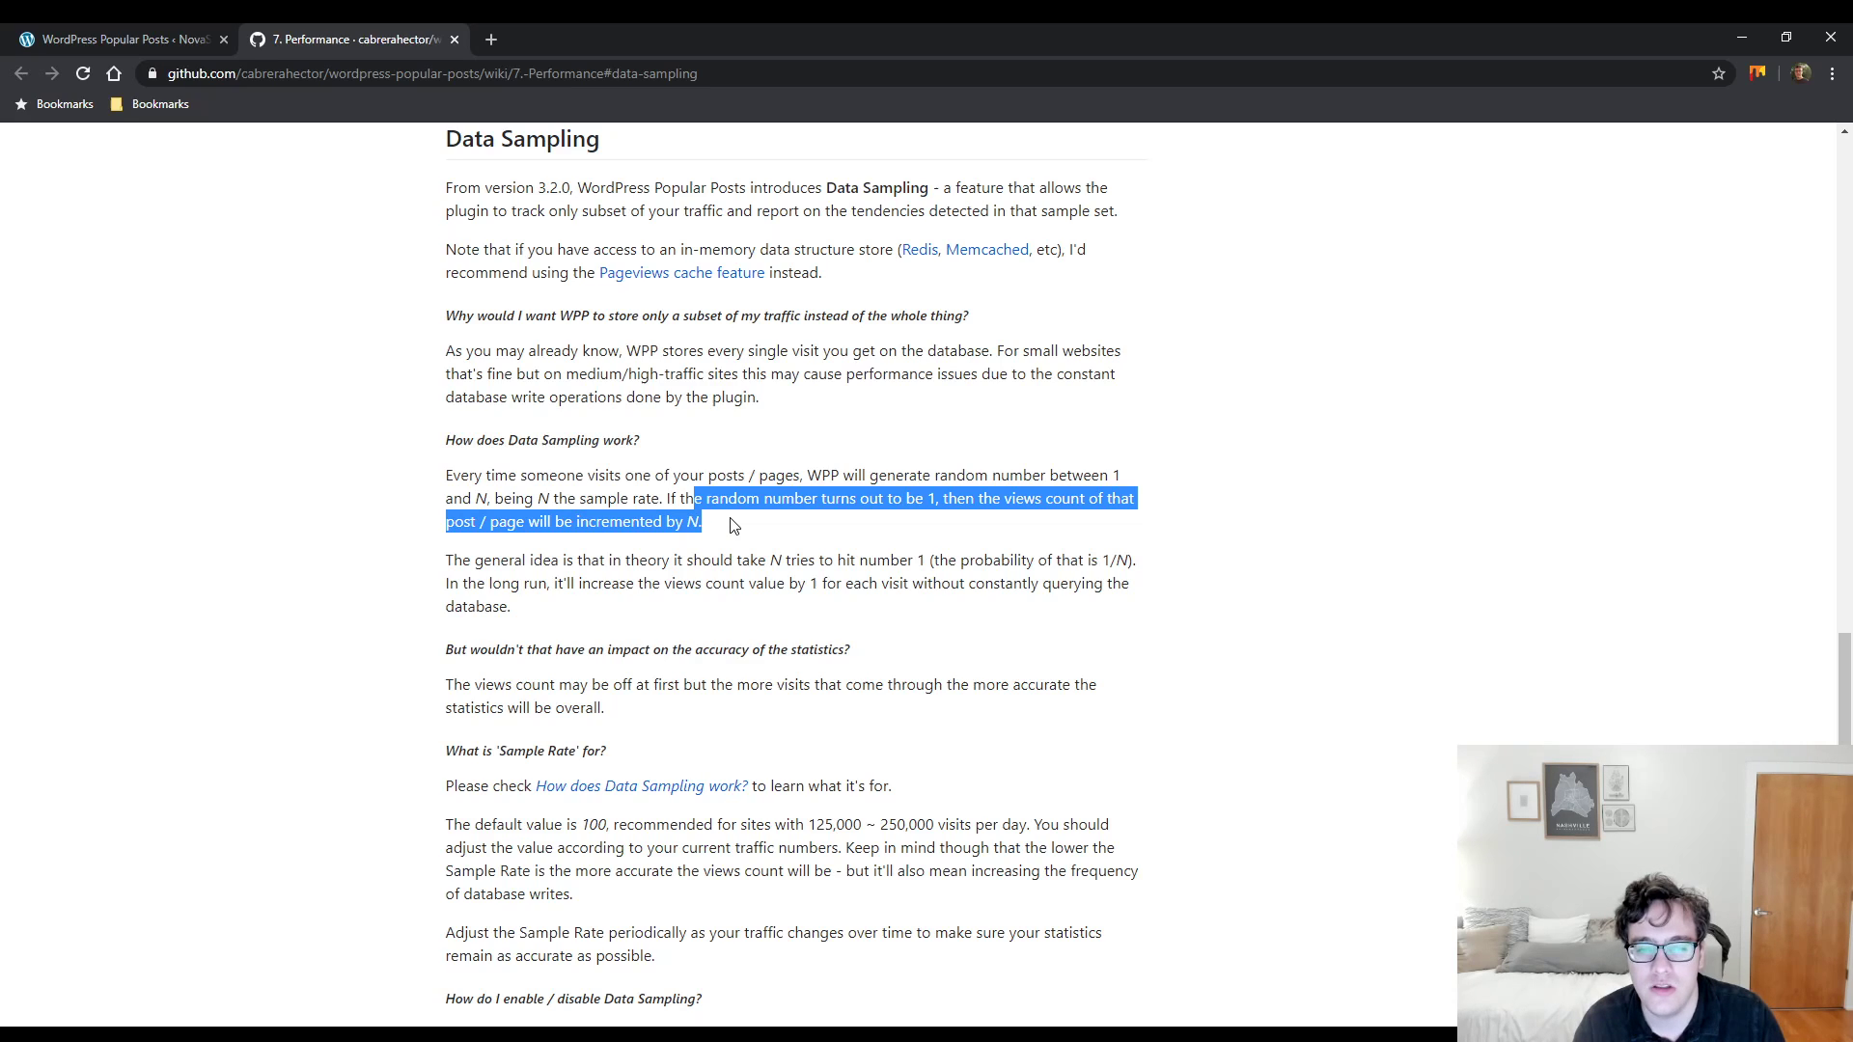
left_click(566, 529)
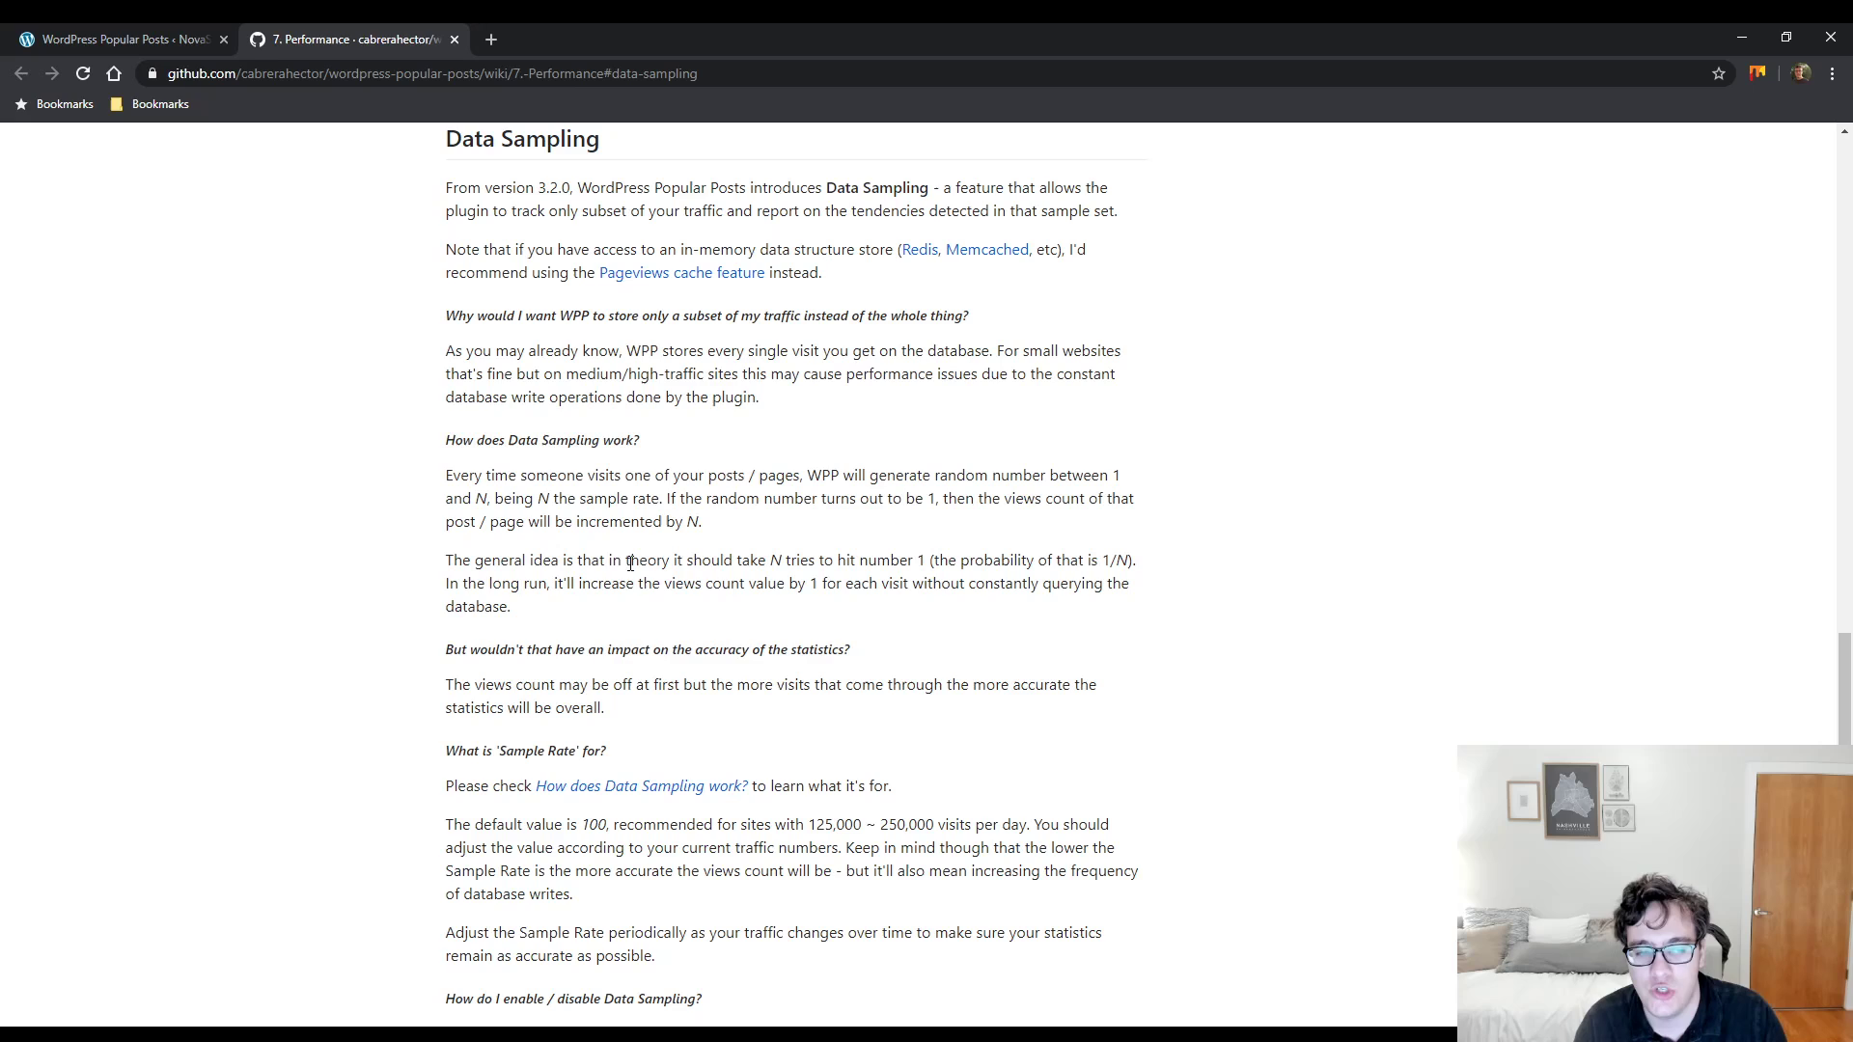
left_click_drag(630, 564, 714, 584)
left_click(718, 584)
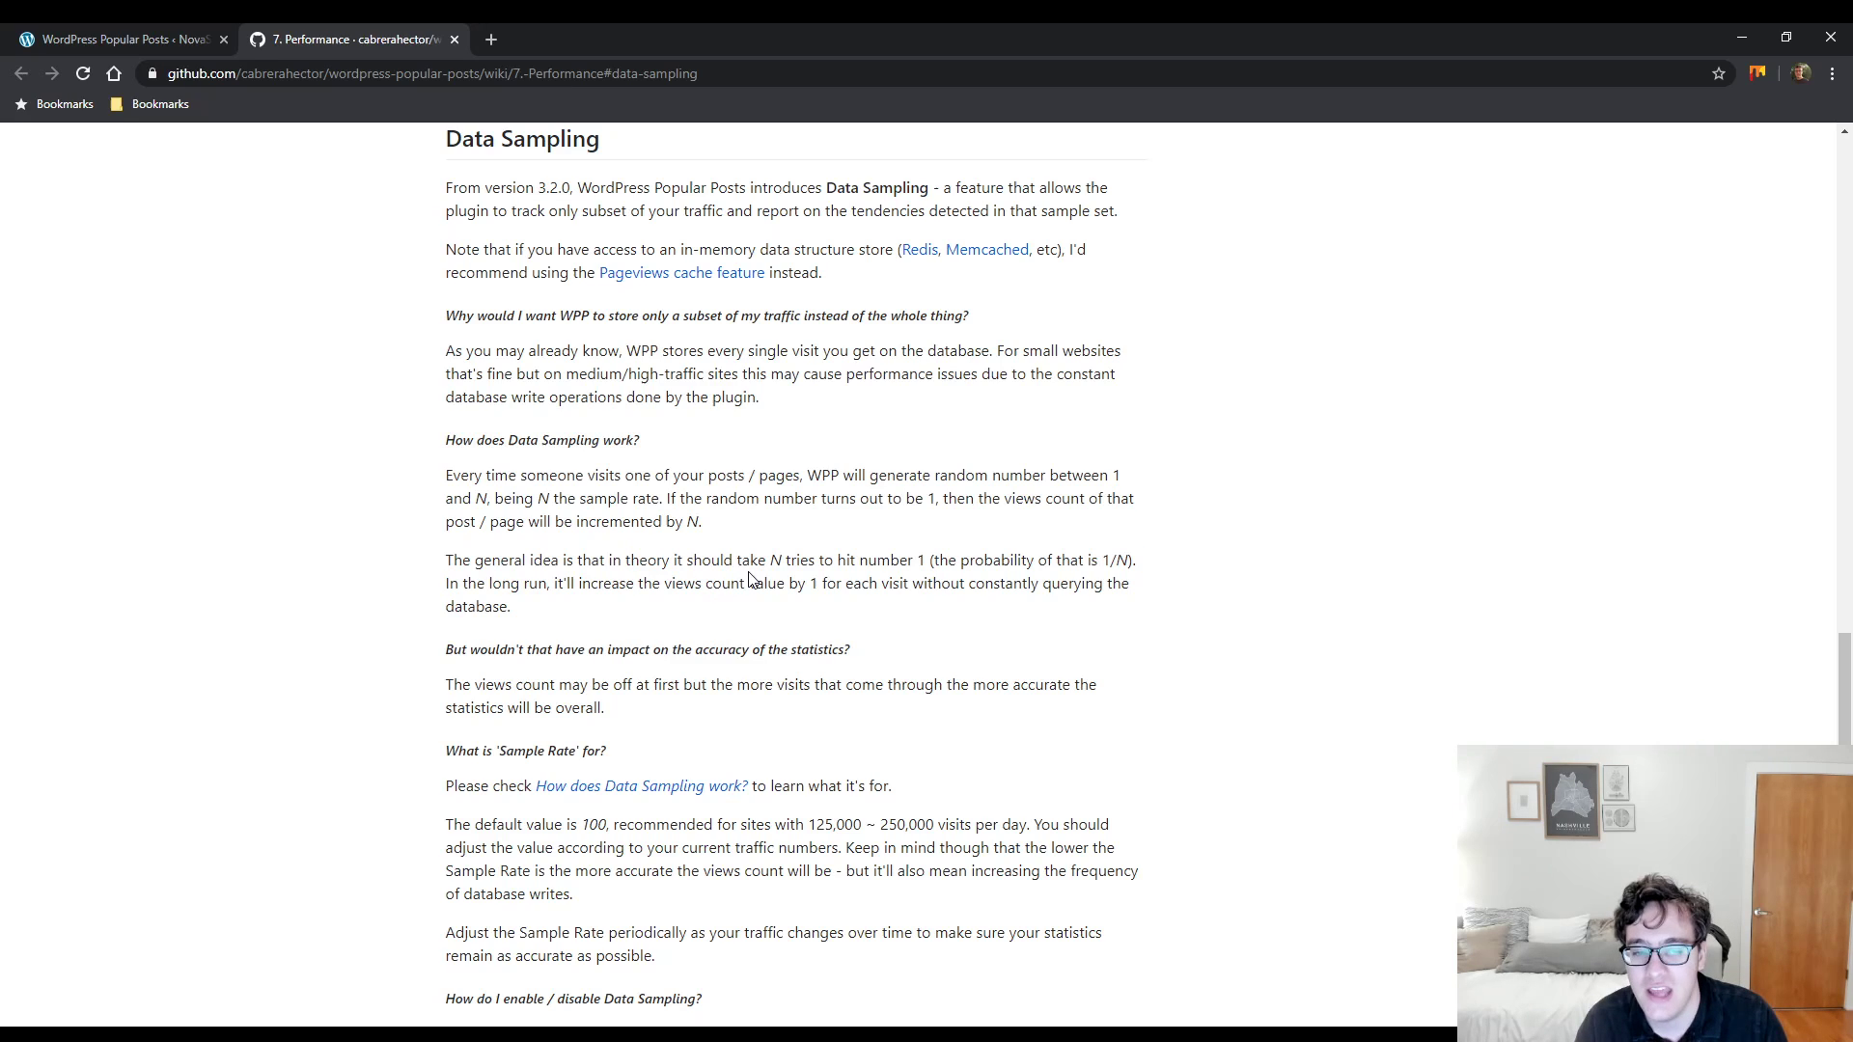
left_click_drag(834, 561, 823, 583)
left_click(826, 579)
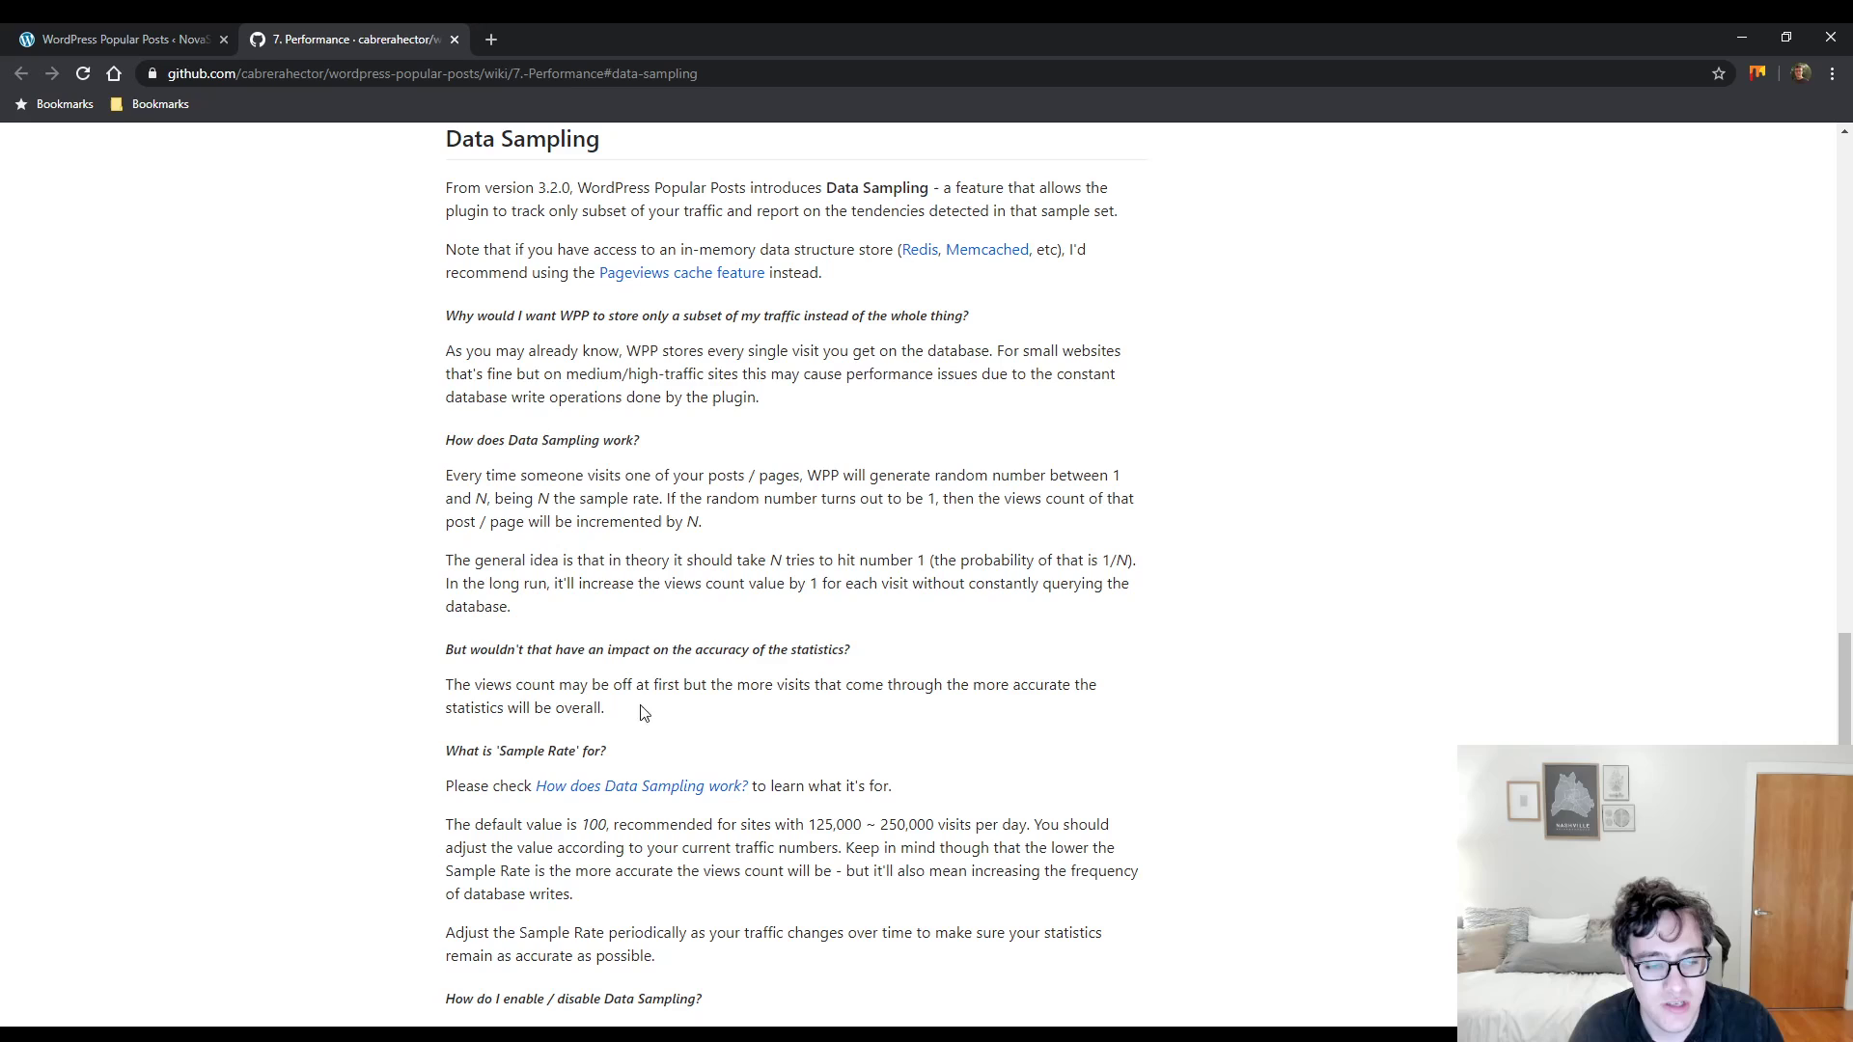
left_click_drag(524, 824, 753, 847)
left_click(608, 826)
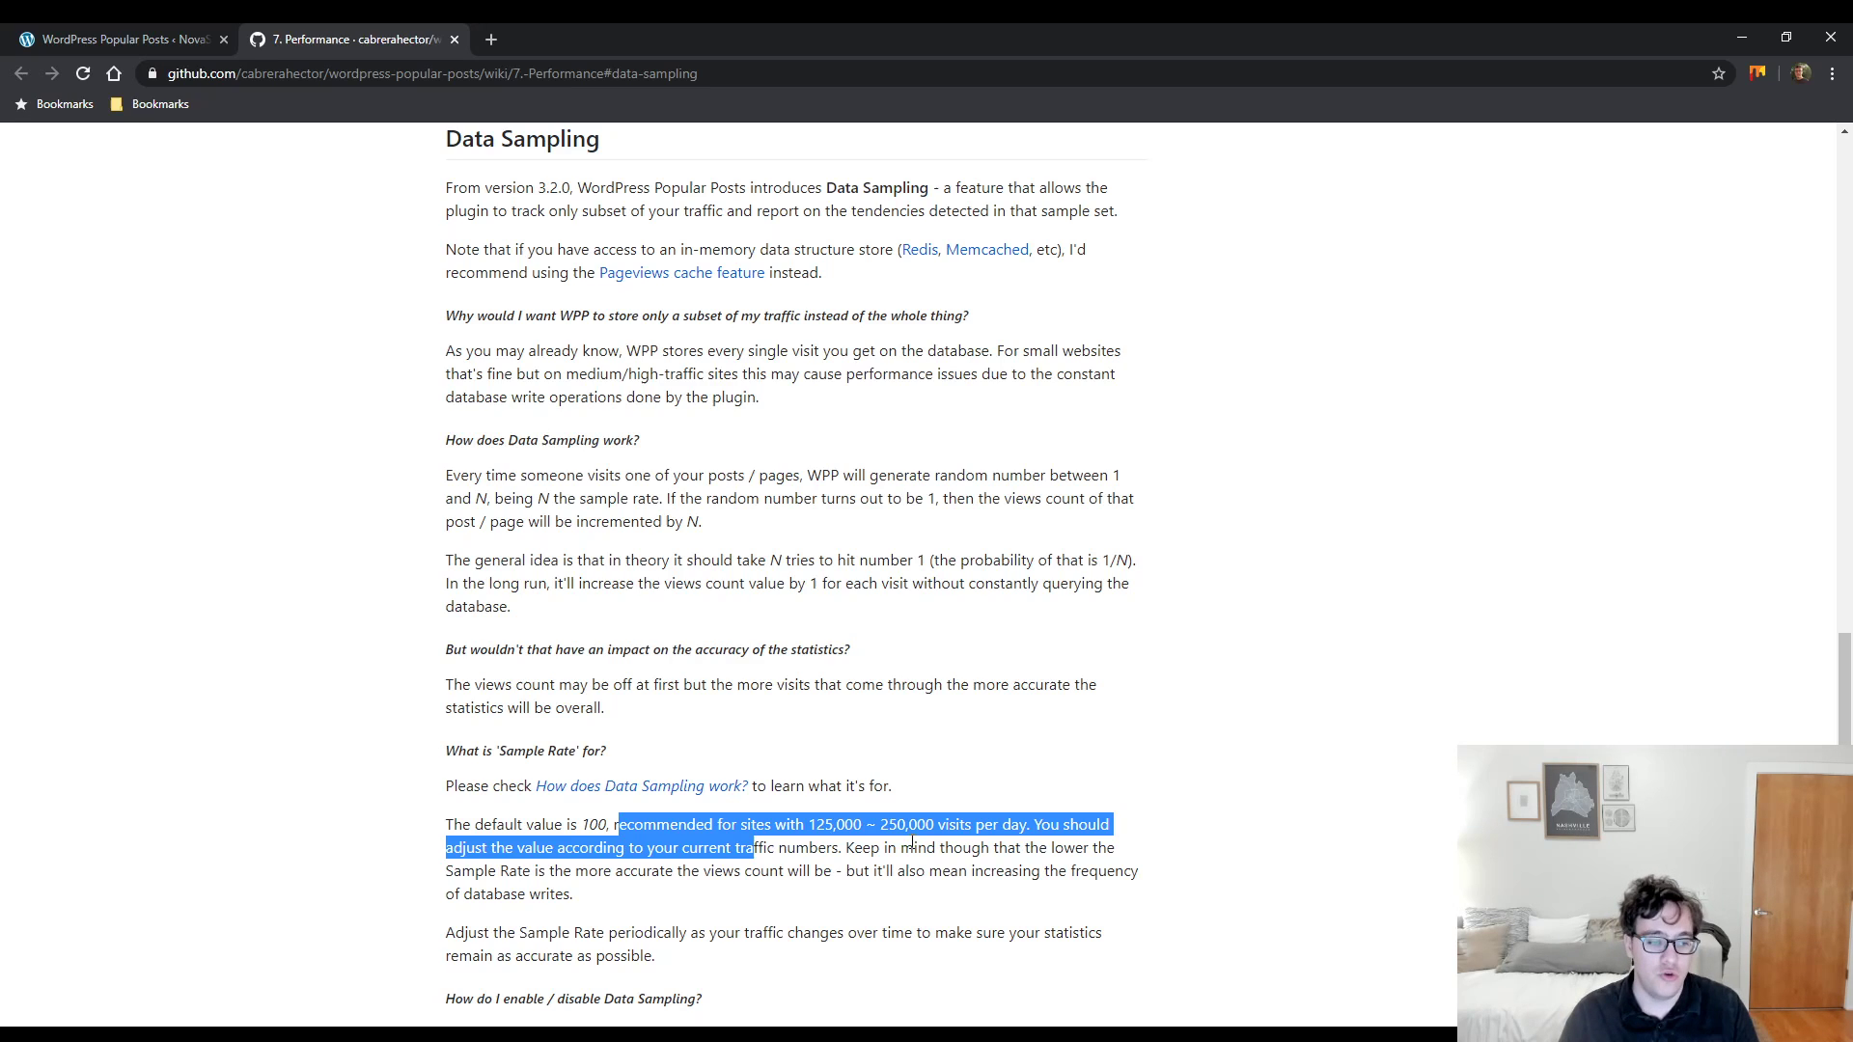
- Apply the data settings and confirm the Sample Rate of 100 against the wiki
key("ctrl+shift+Tab")
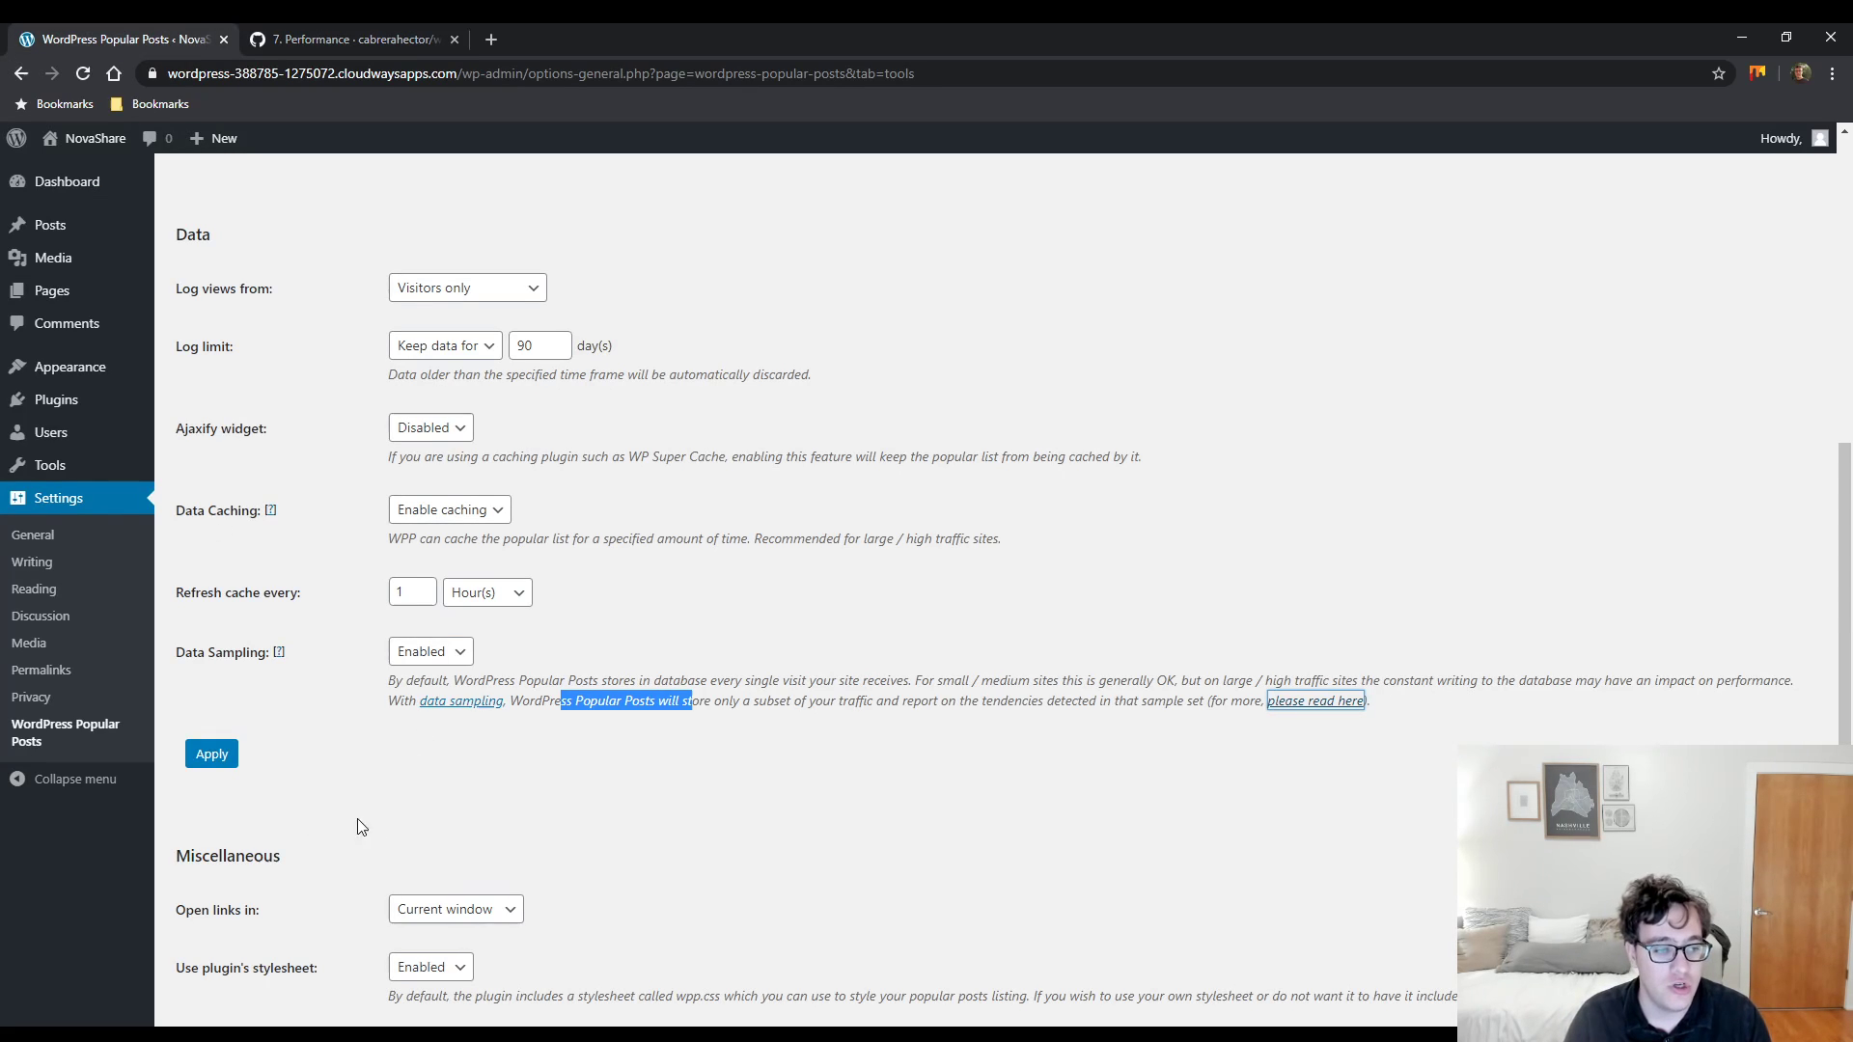
left_click(228, 767)
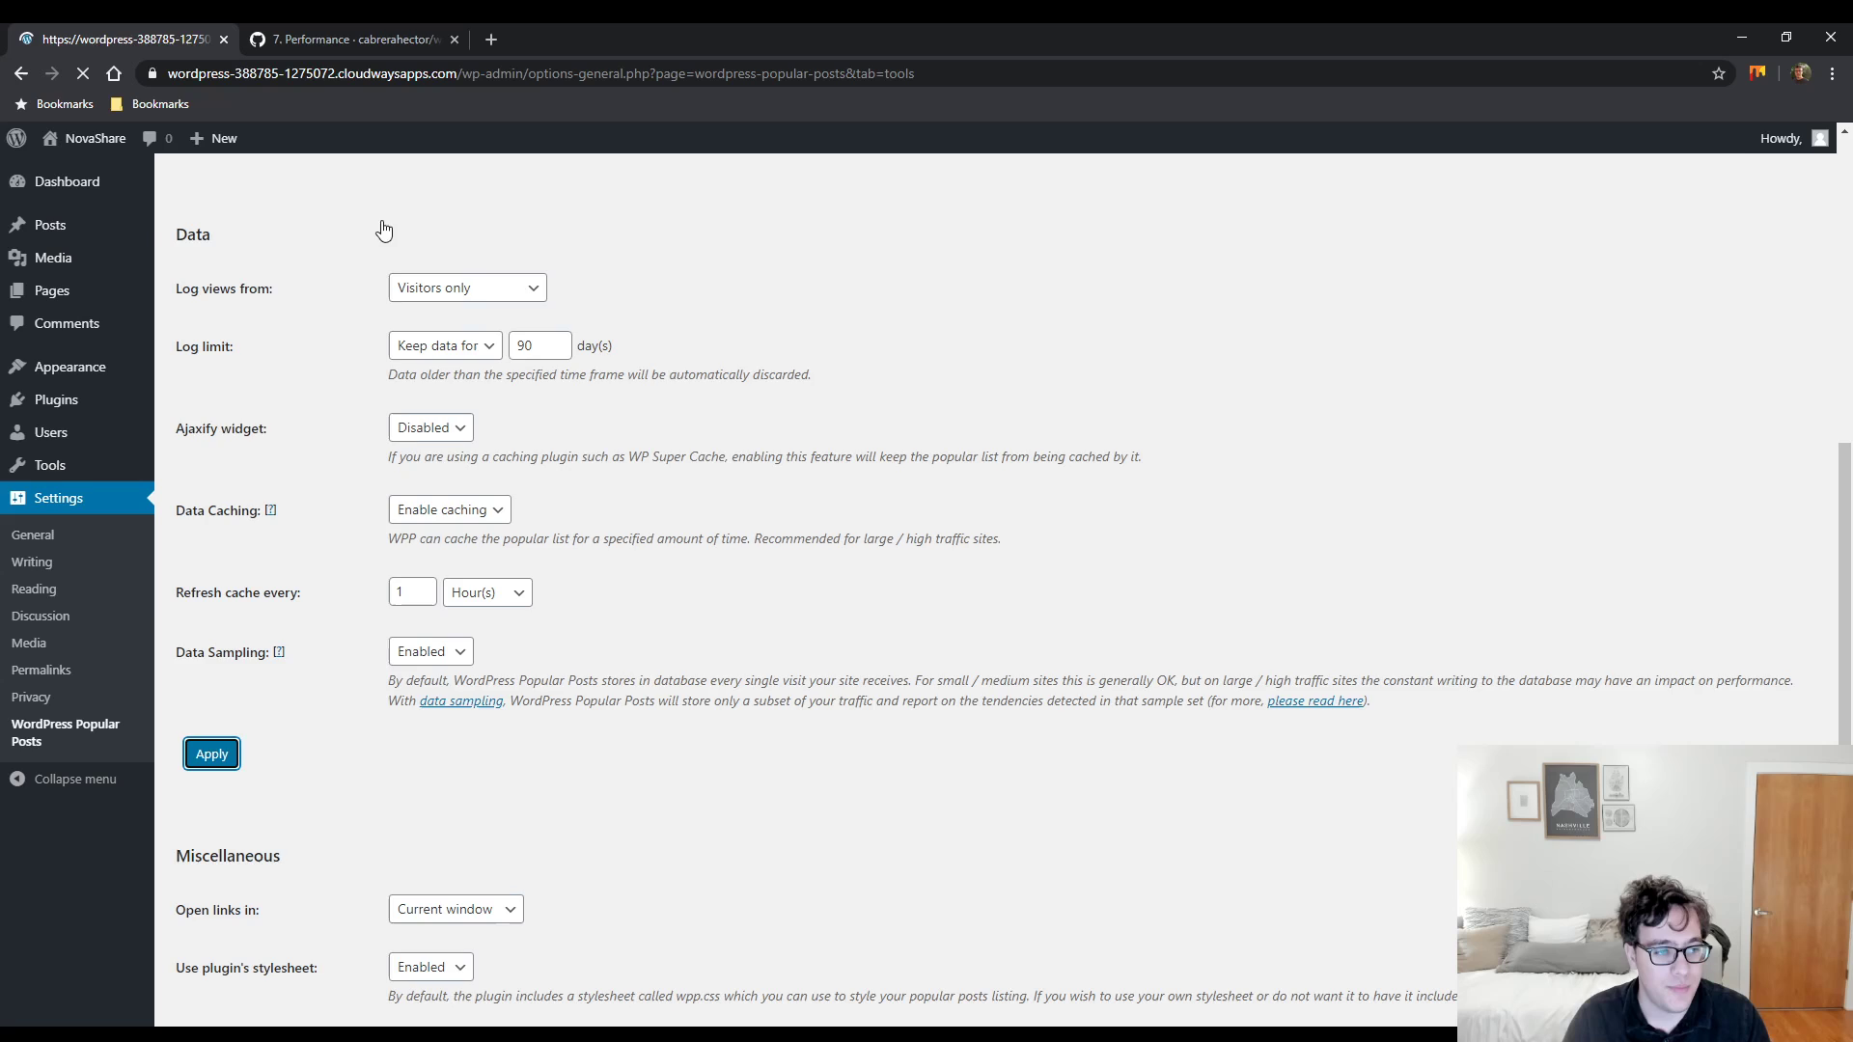
scroll(348, 405, "down", 12)
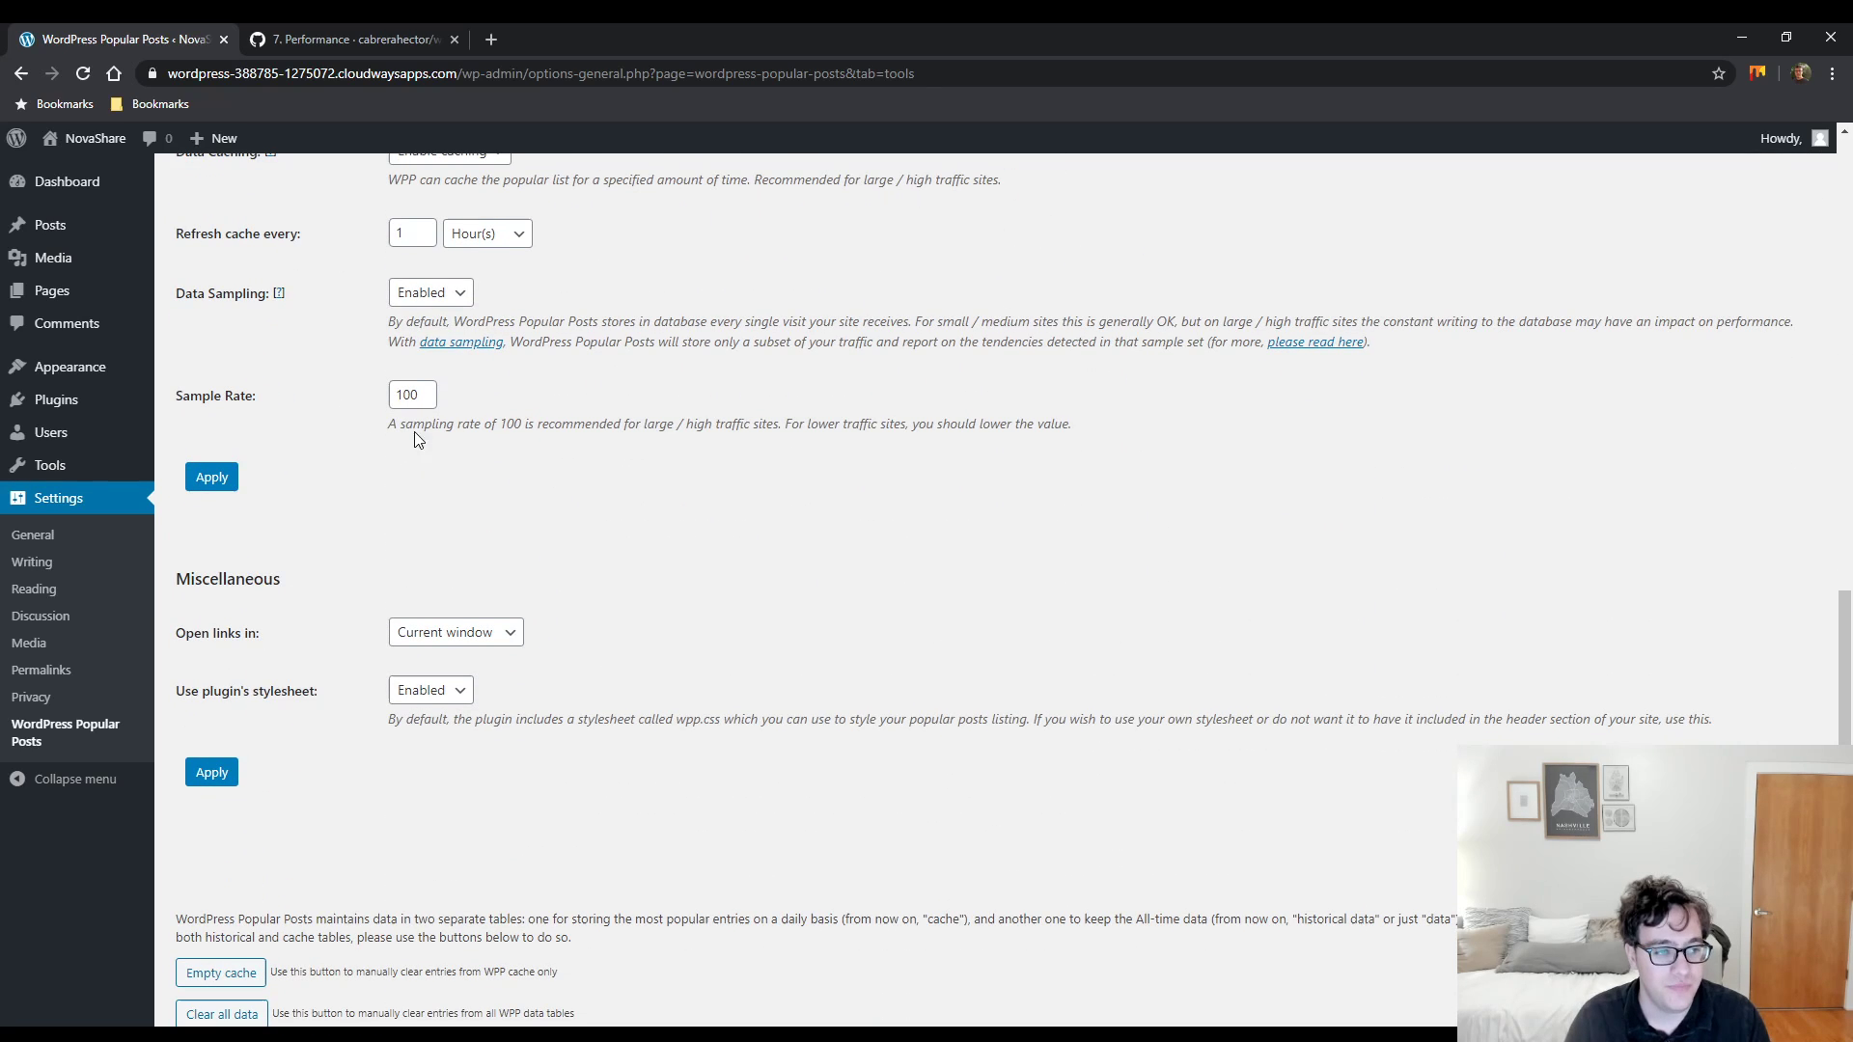
scroll(359, 454, "up", 1)
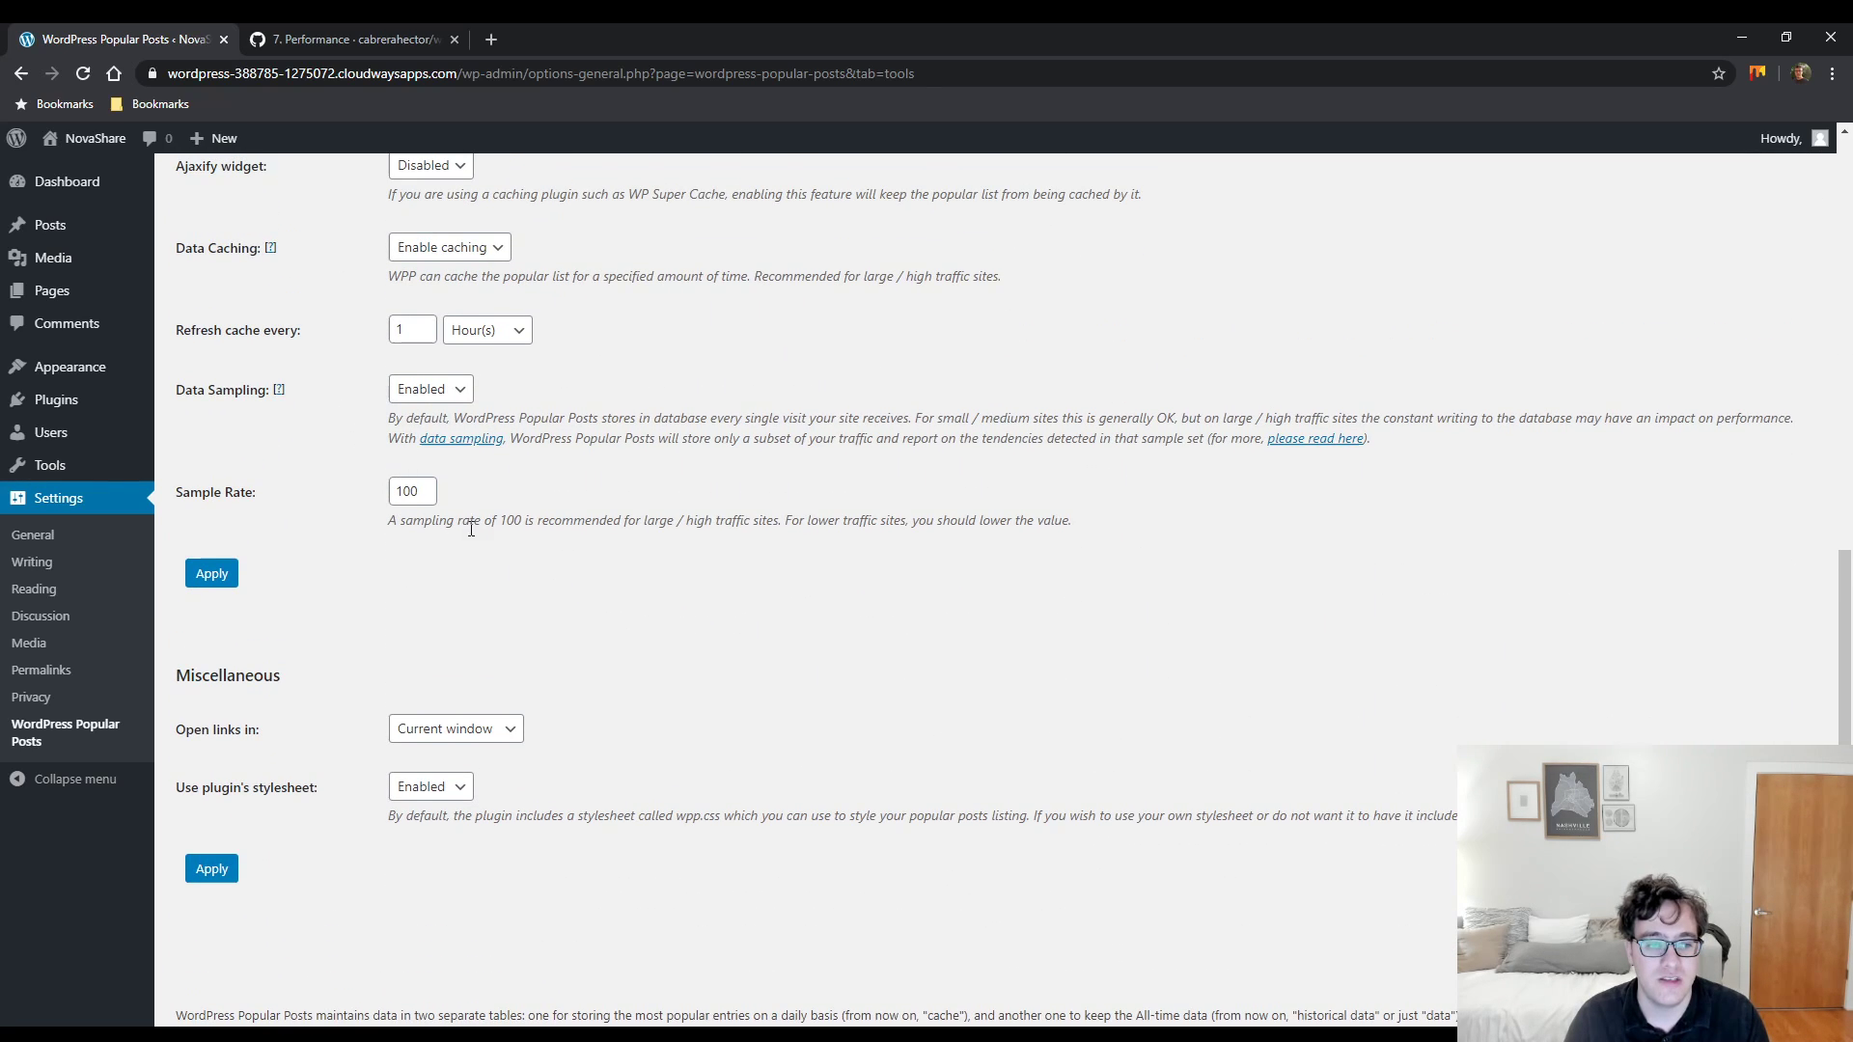
left_click(424, 486)
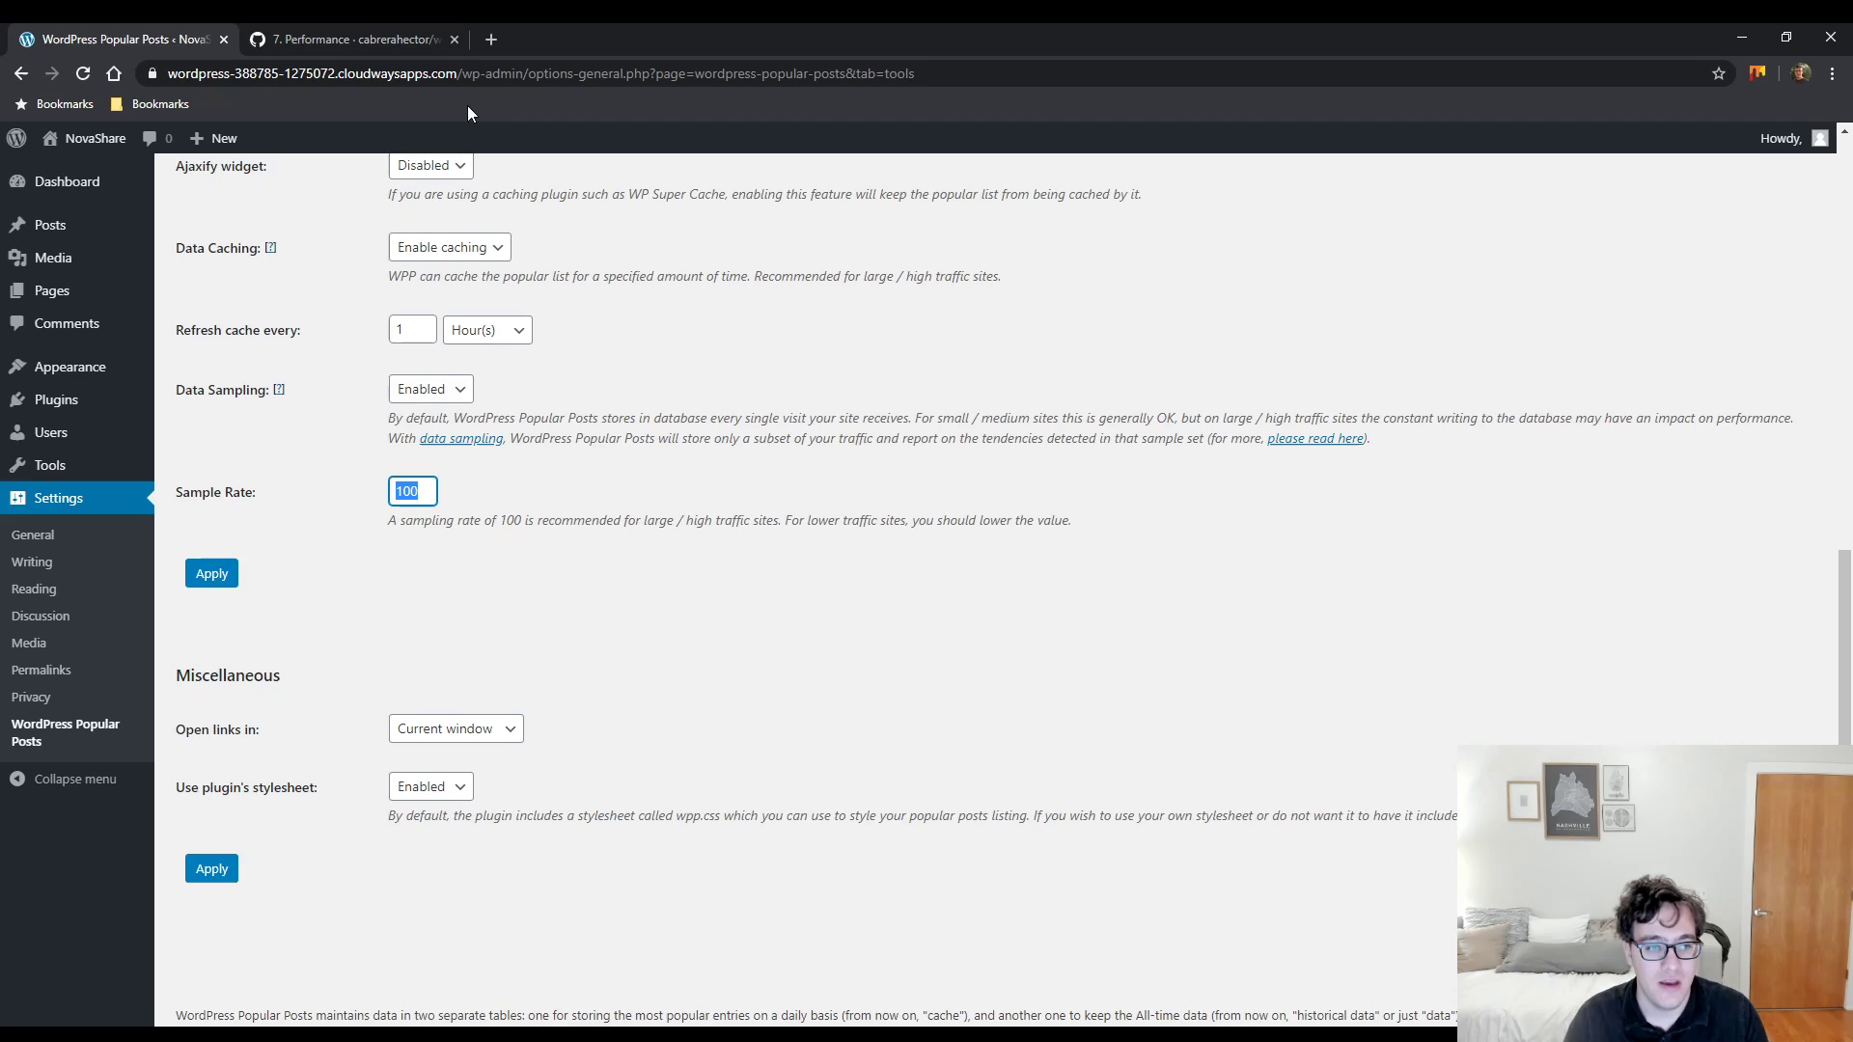
left_click(384, 39)
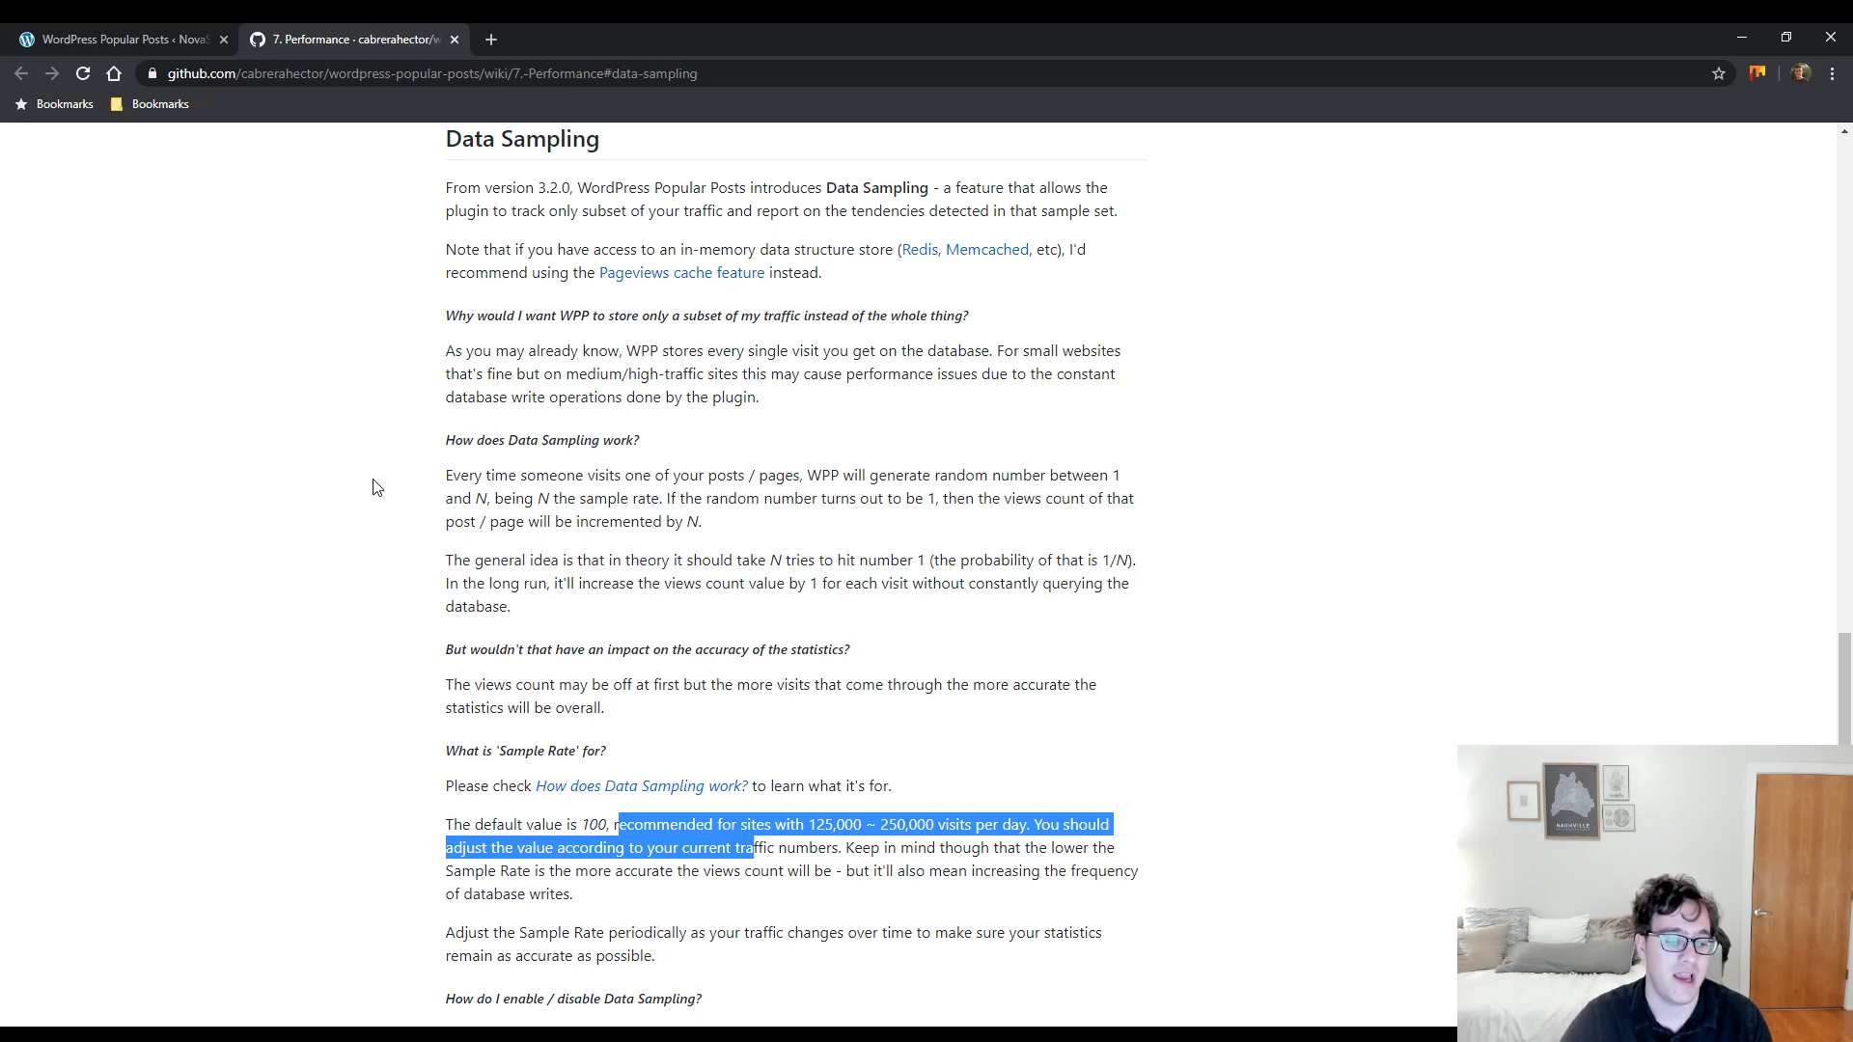
left_click(116, 39)
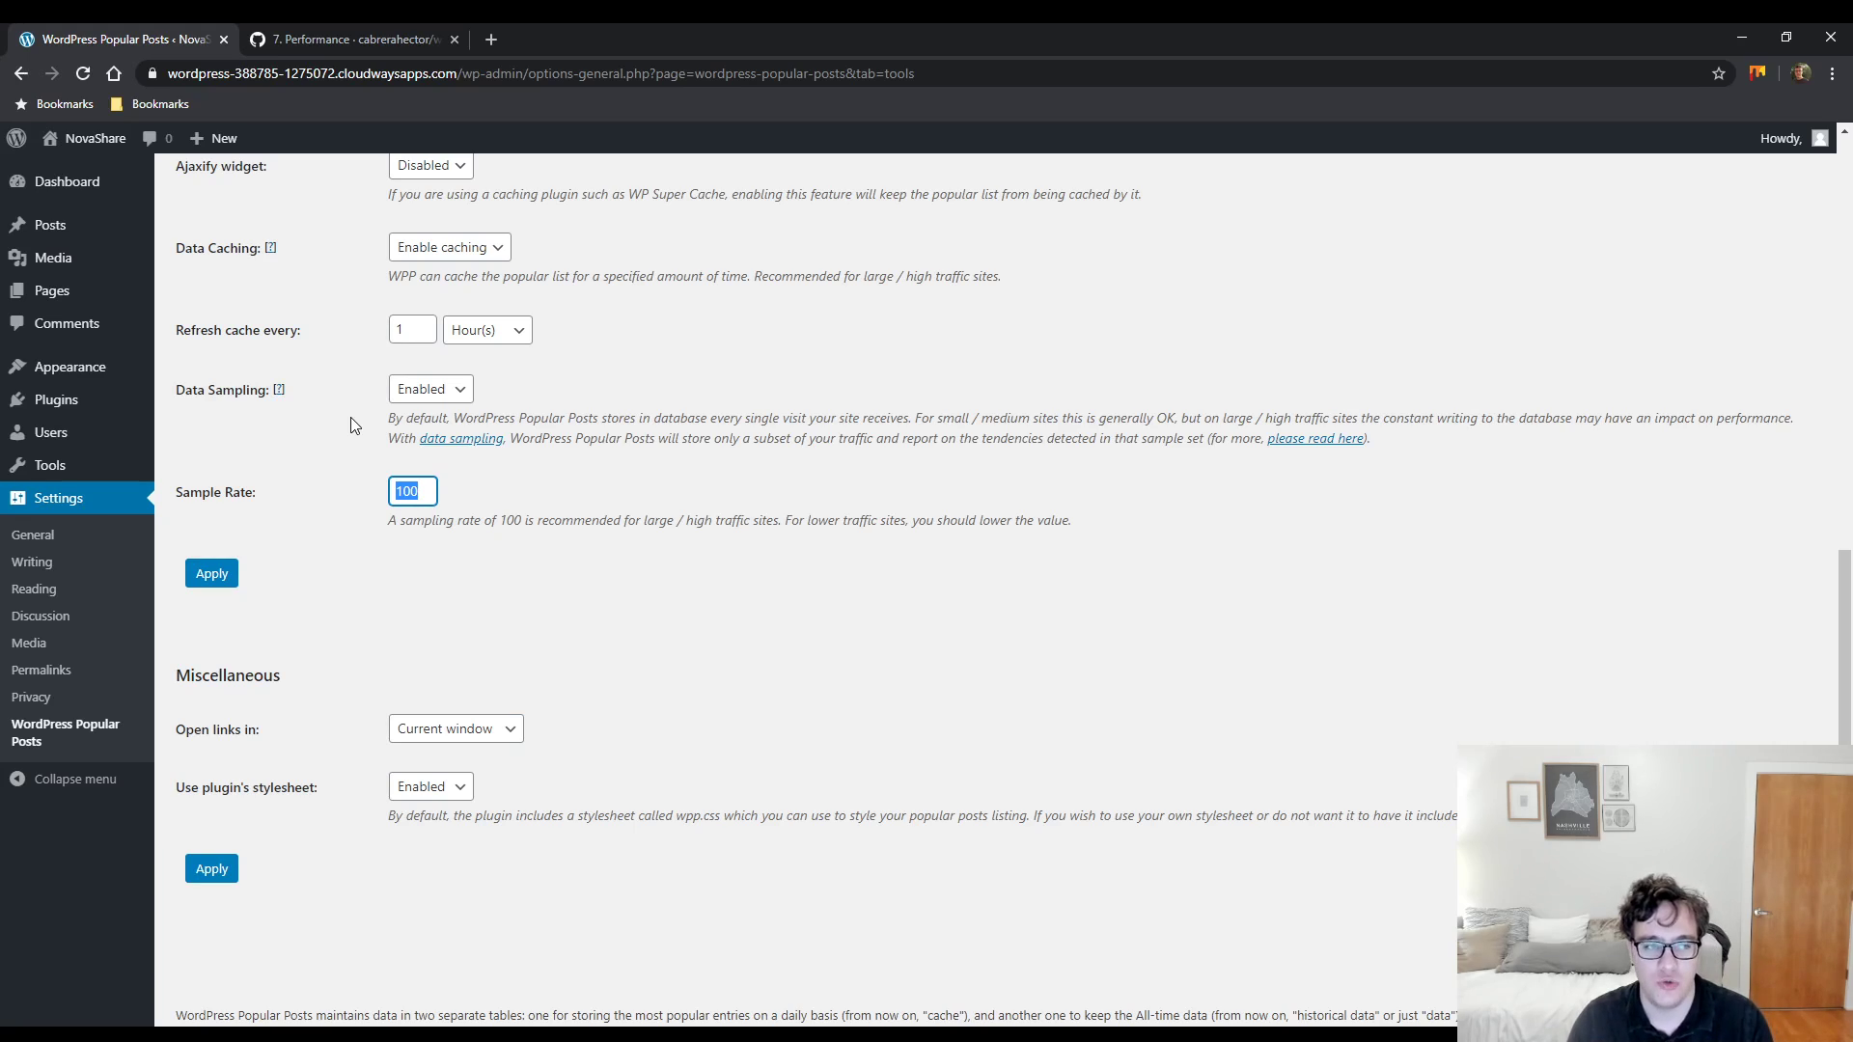
- Open the NovaShare site in a background tab, apply the Tools settings, then switch to it
middle_click(67, 166)
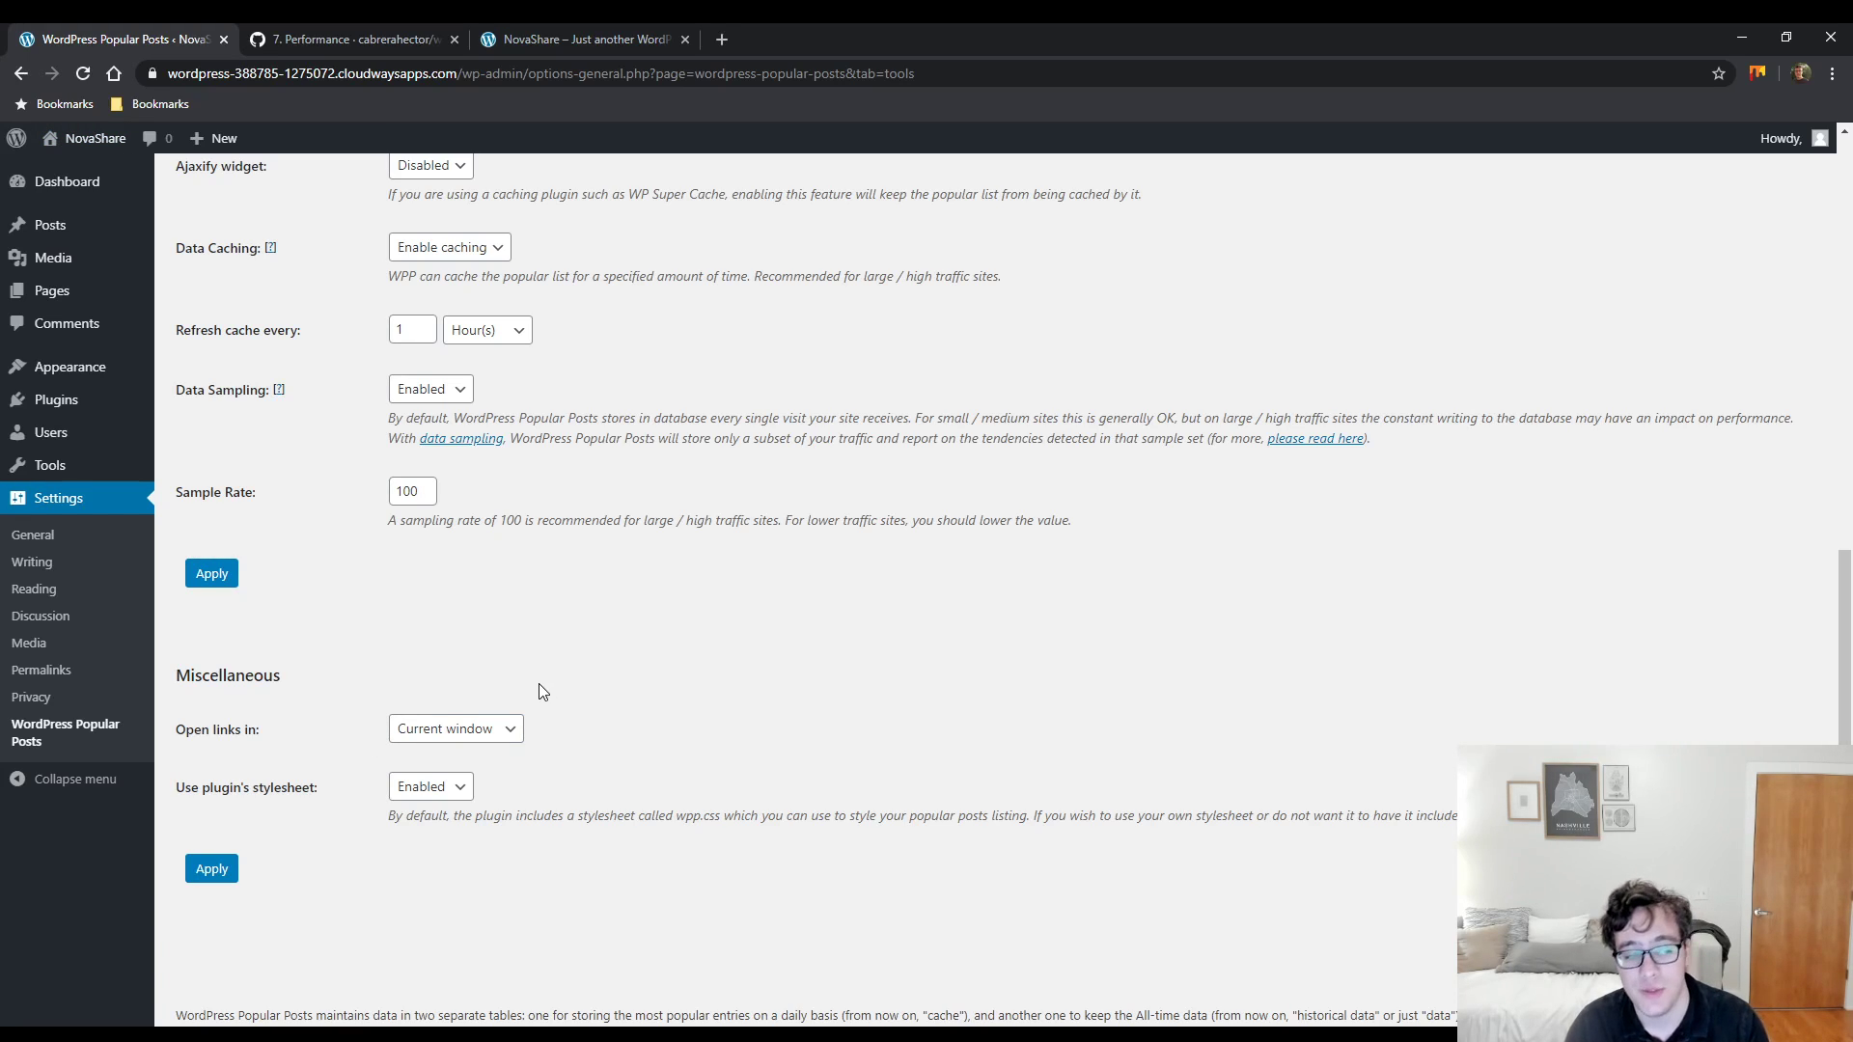
left_click_drag(318, 788, 274, 788)
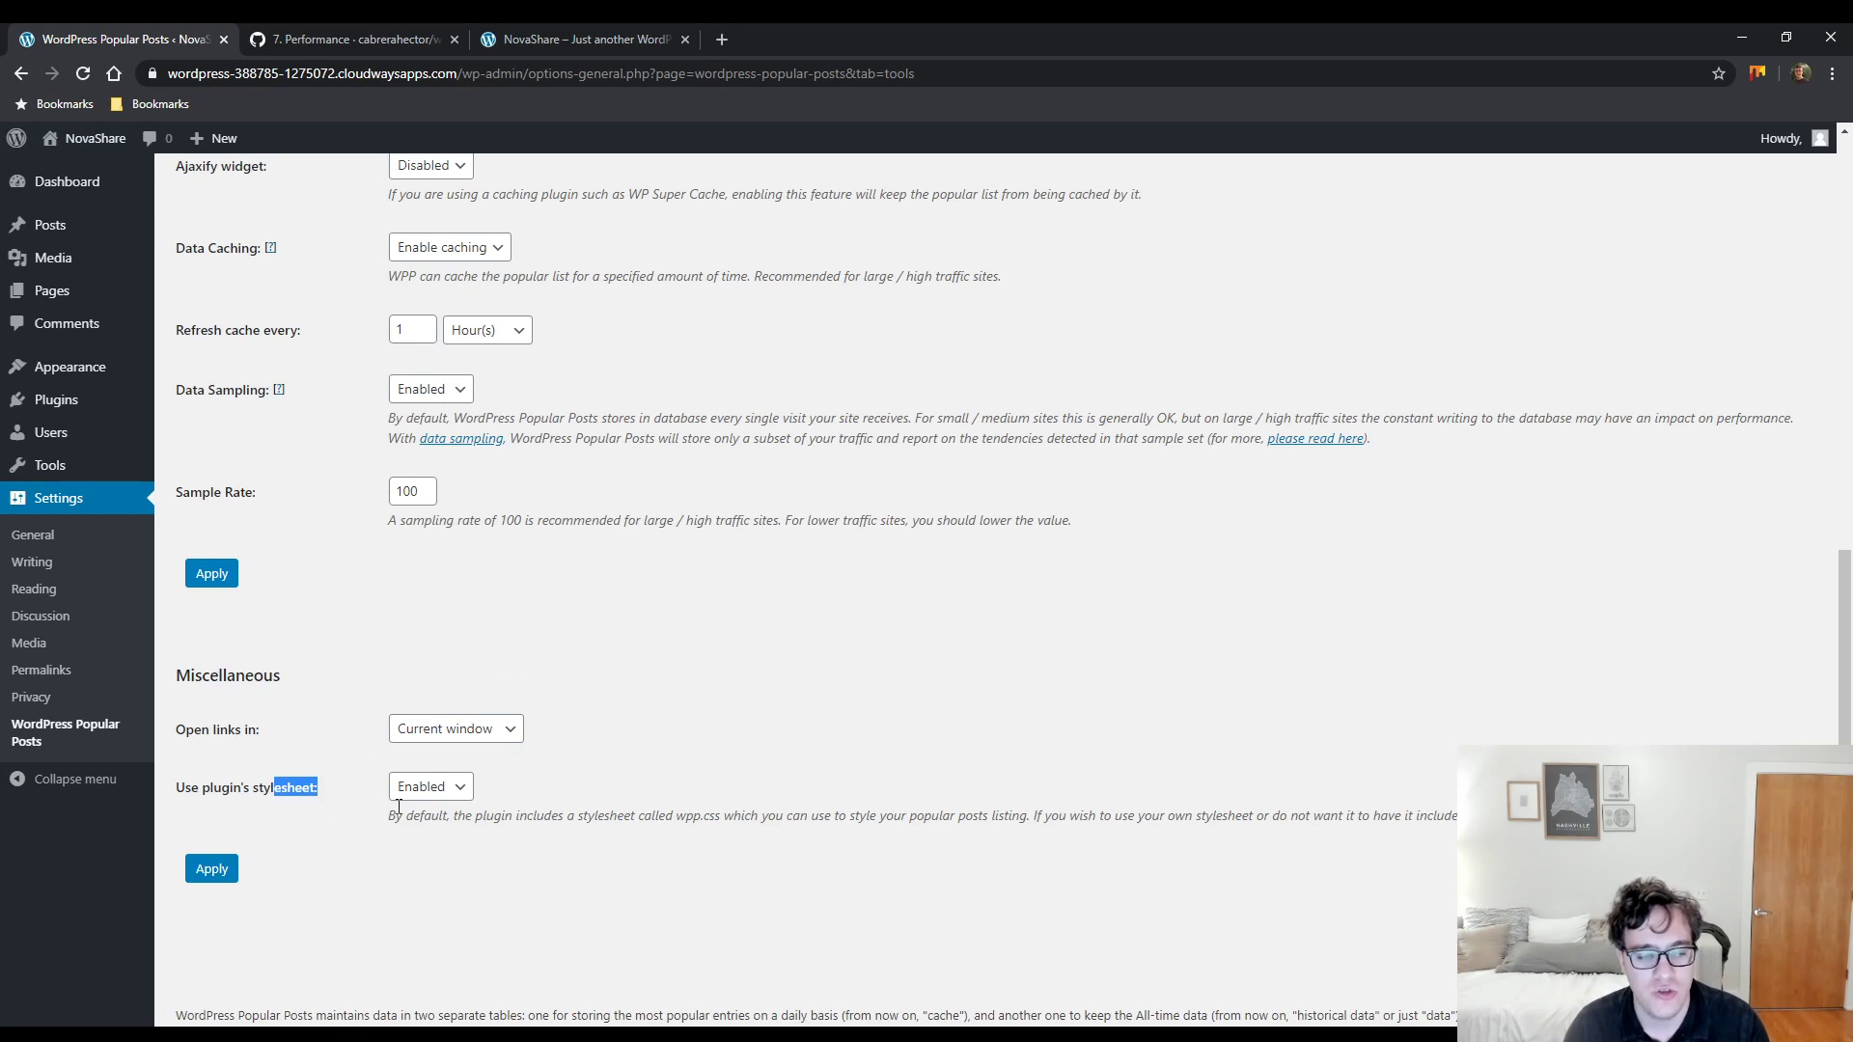
left_click(610, 771)
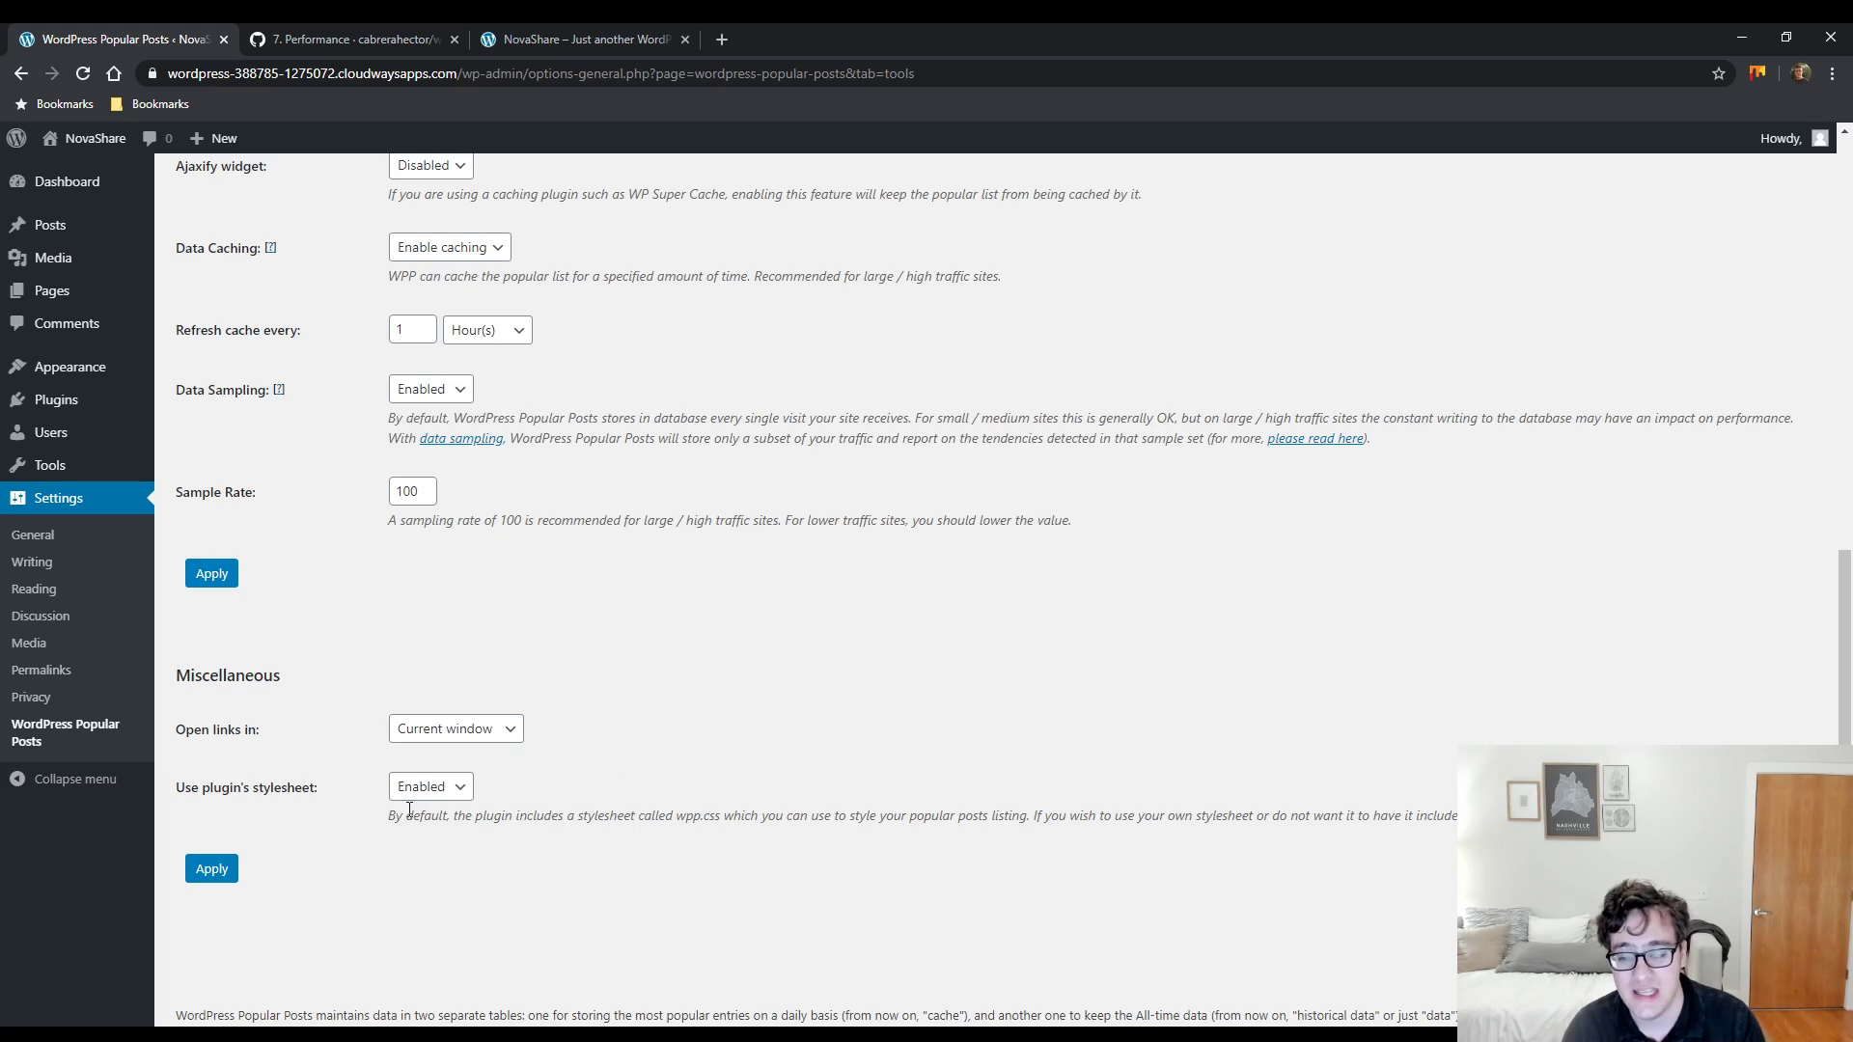
scroll(305, 802, "down", 2)
left_click(213, 695)
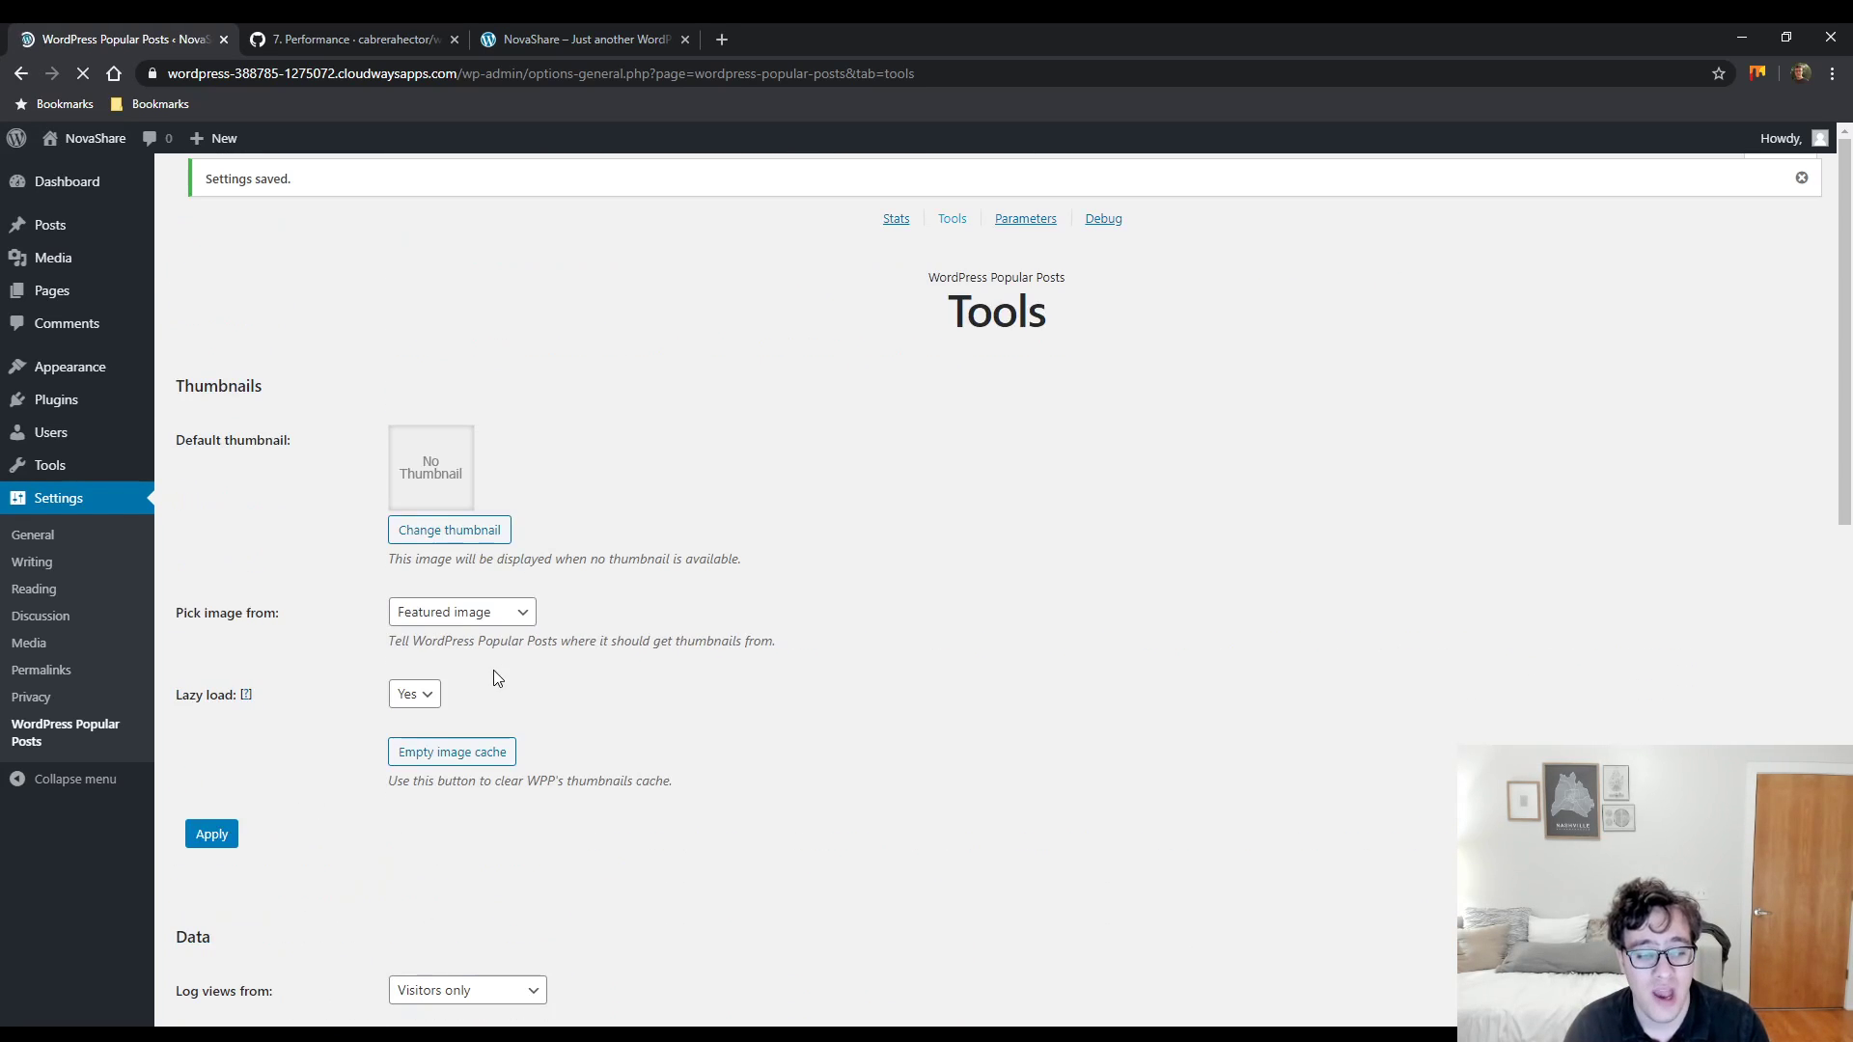
left_click_drag(523, 43, 308, 41)
- View the page source and find the 'json' wpp_params line with sampling_rate 100
key("ctrl+u")
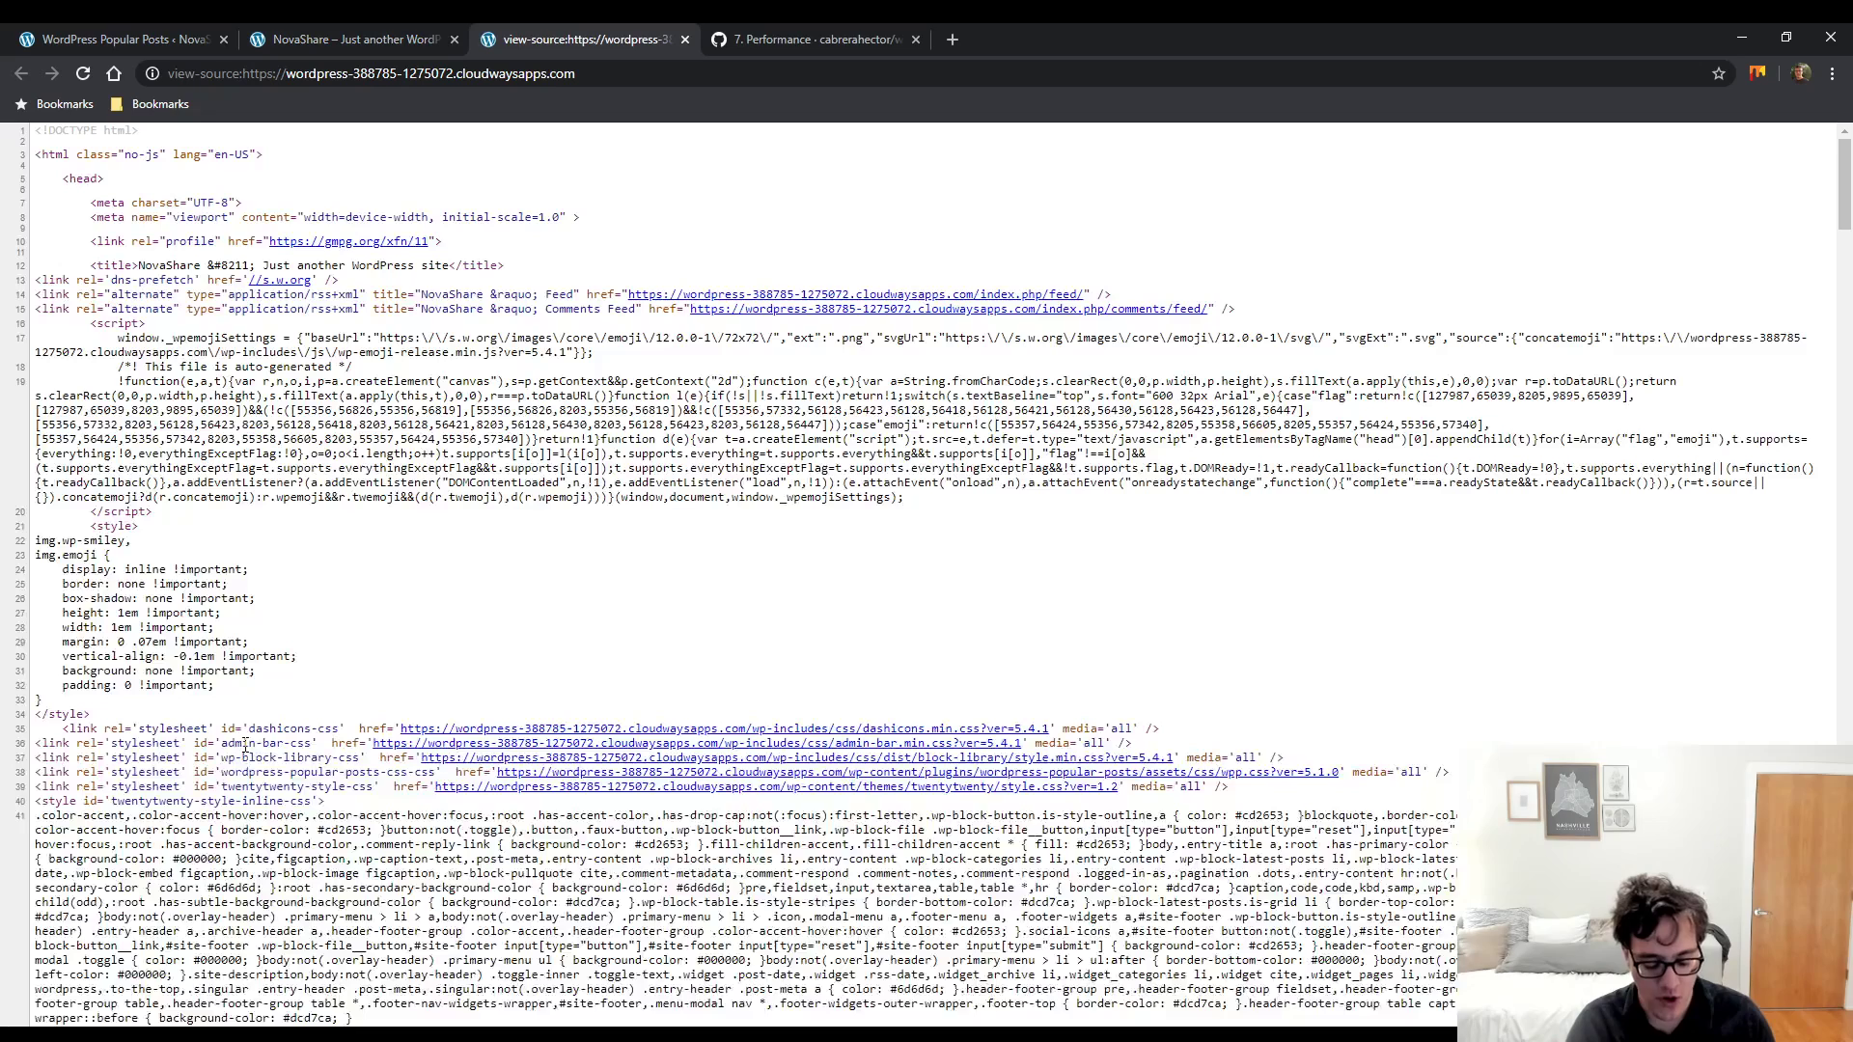
key("ctrl+f")
type("json")
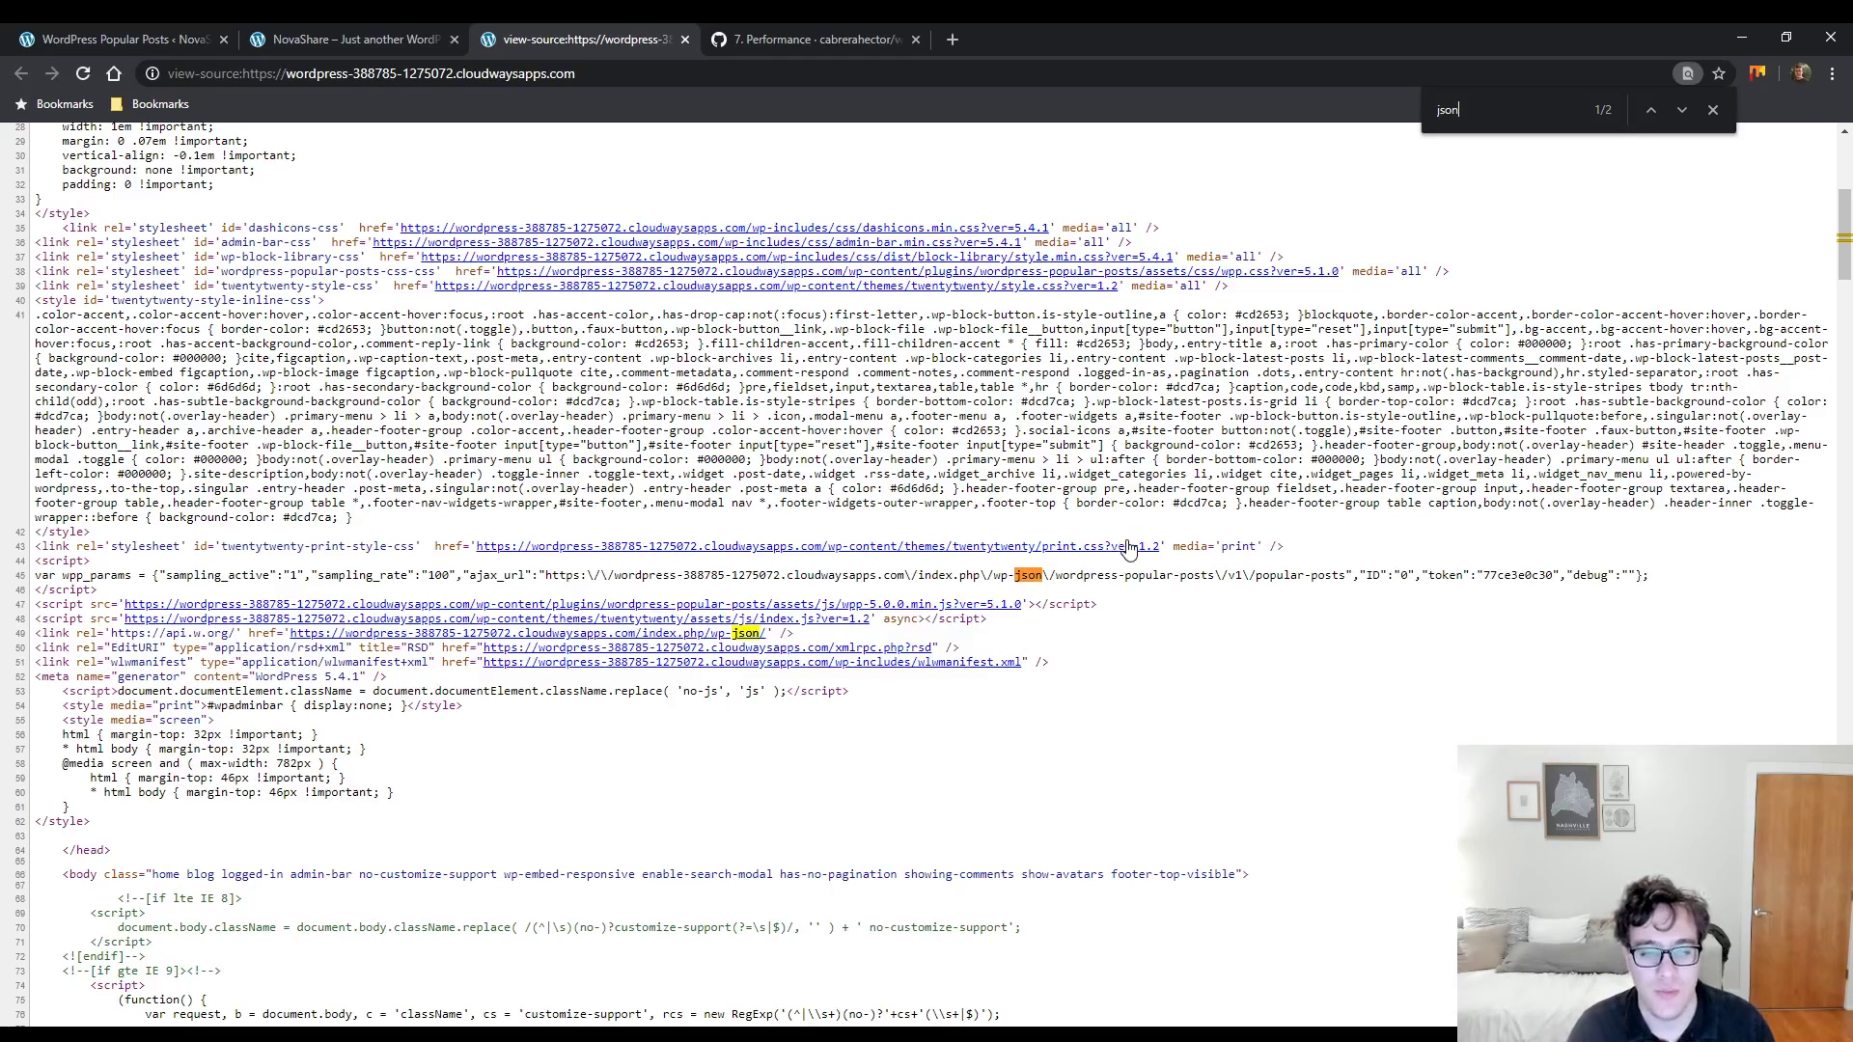
left_click_drag(1069, 575, 1135, 575)
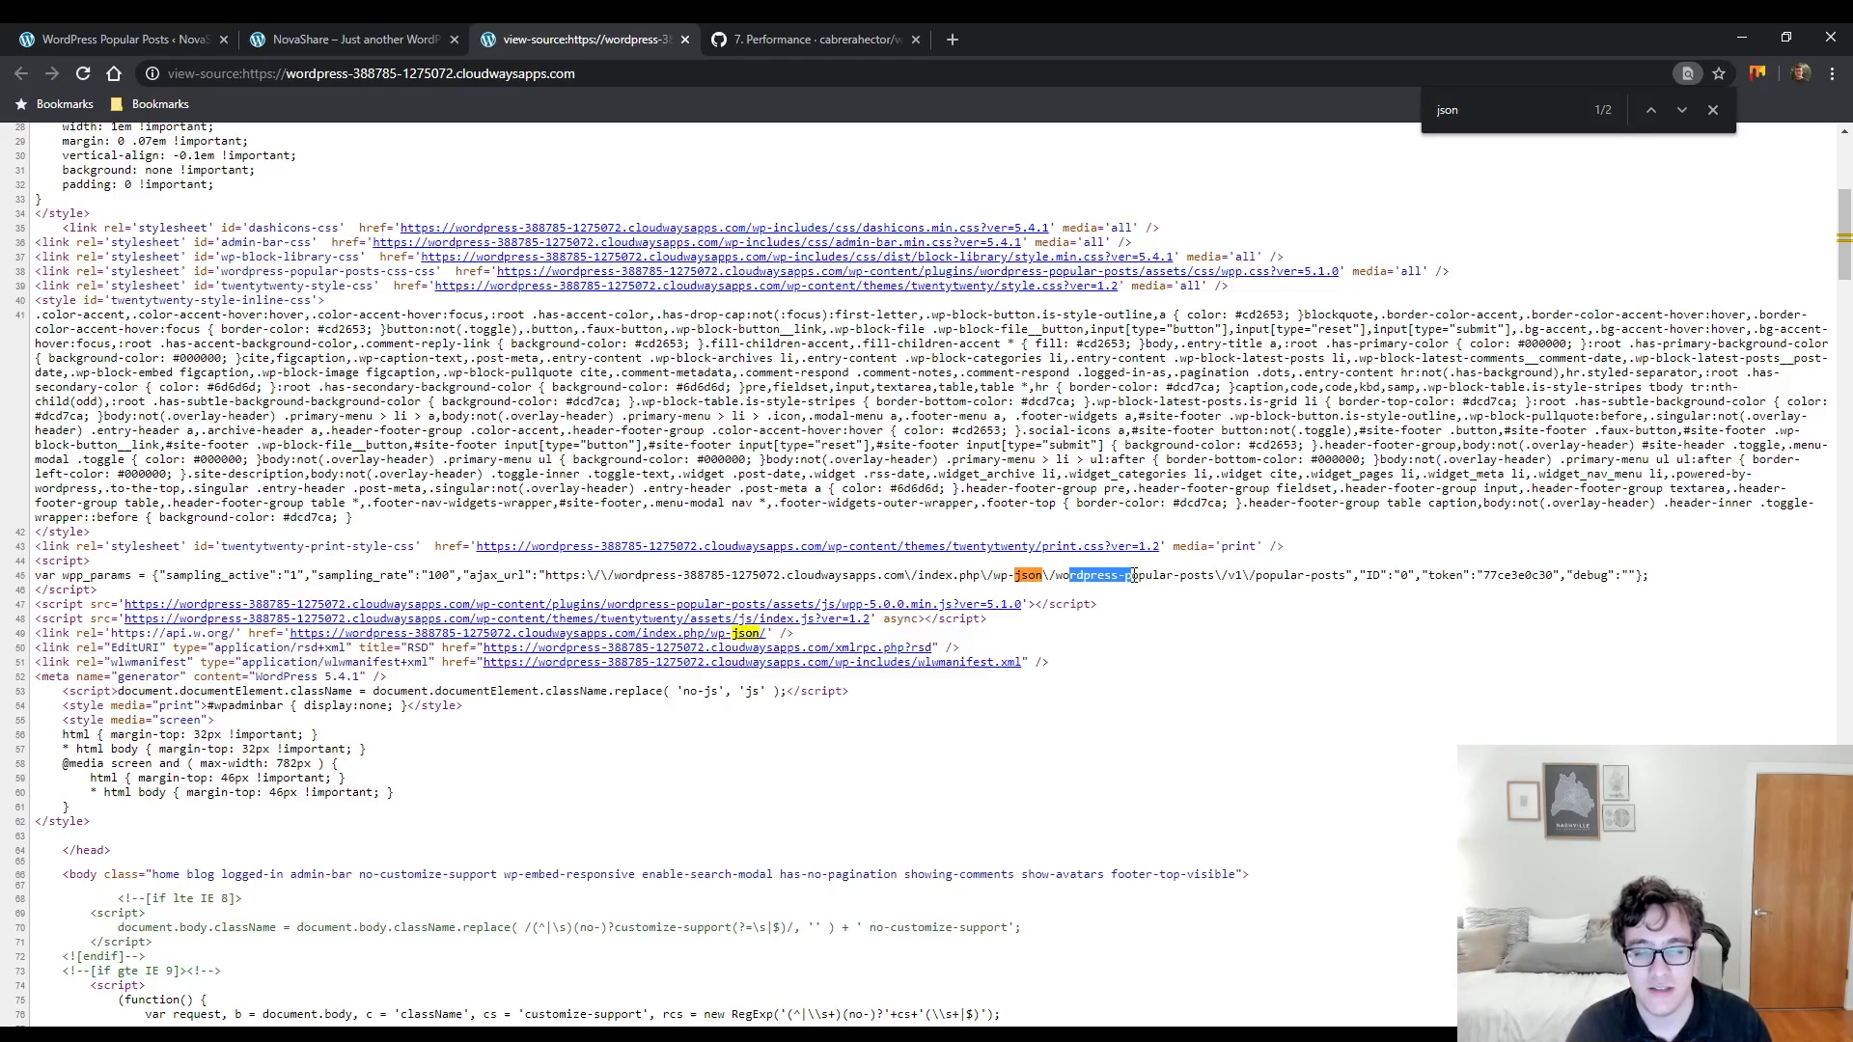
left_click(1246, 592)
triple_click(1515, 574)
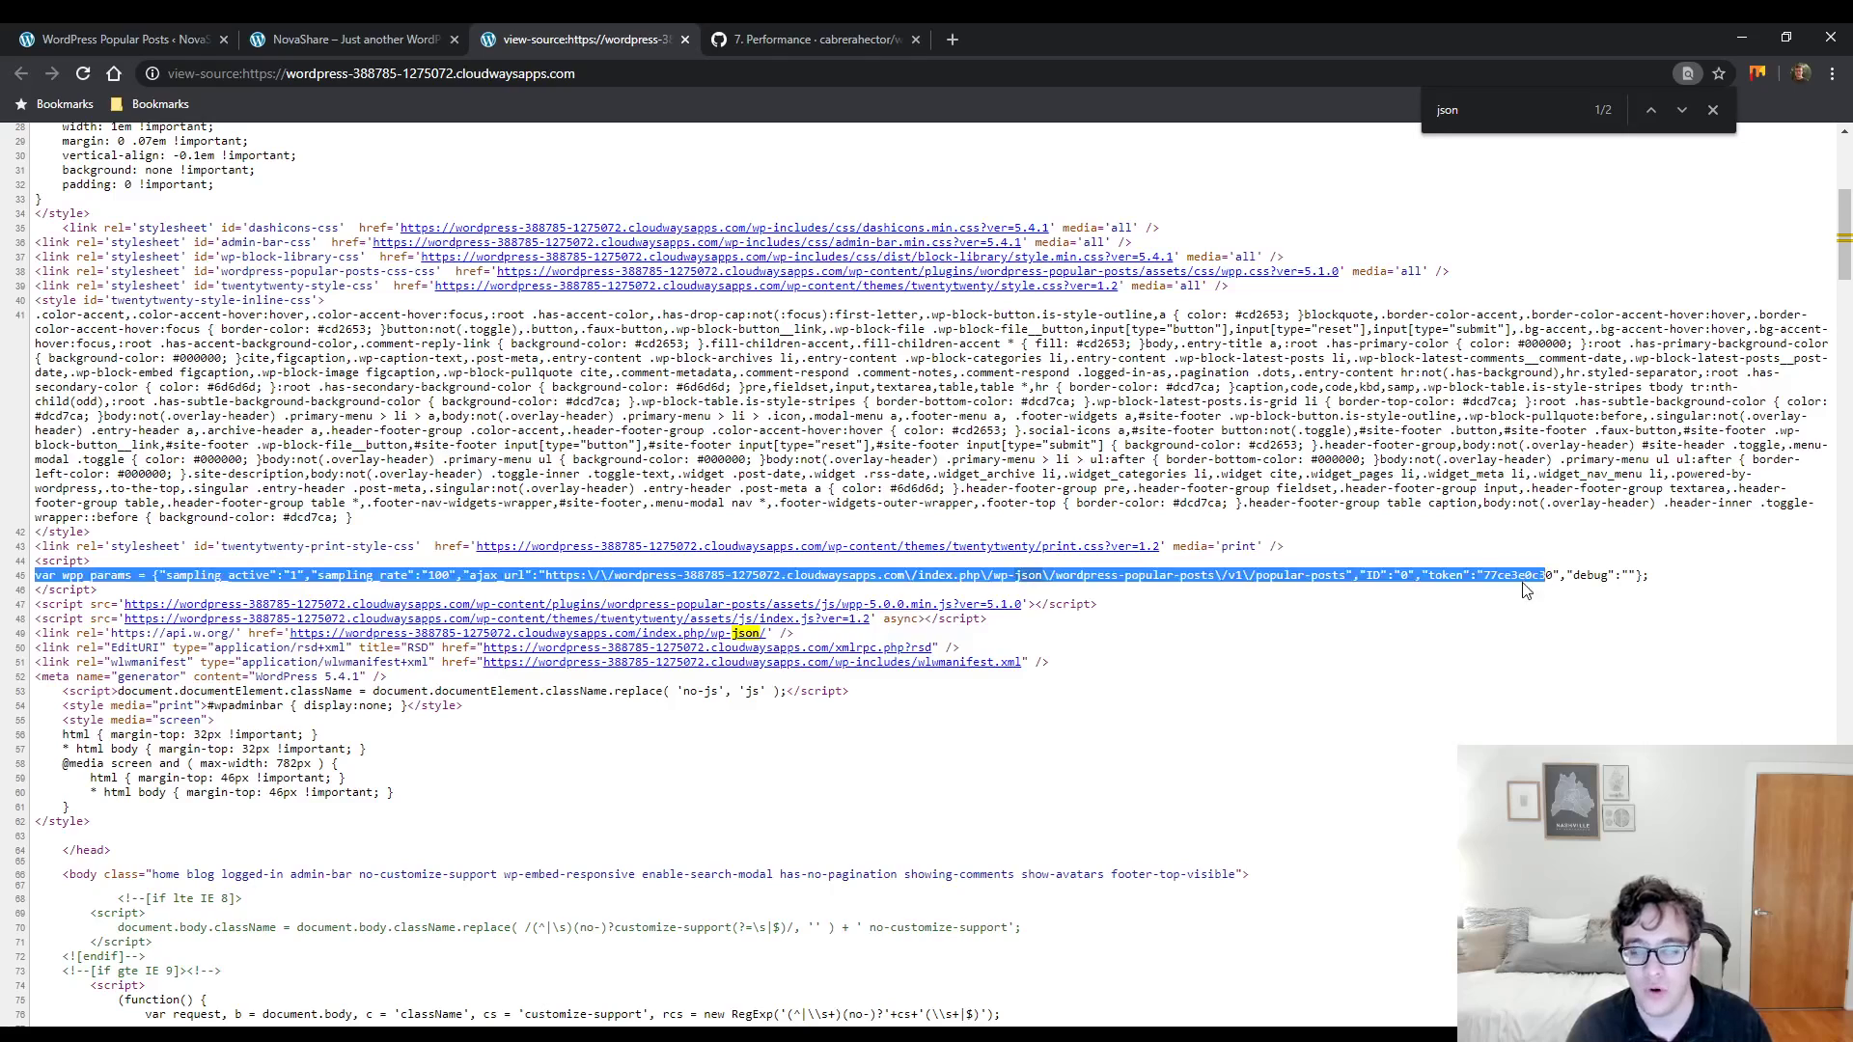
left_click(1447, 614)
- Close Find and scroll to the lazy-load image script at the source's end
key("Escape")
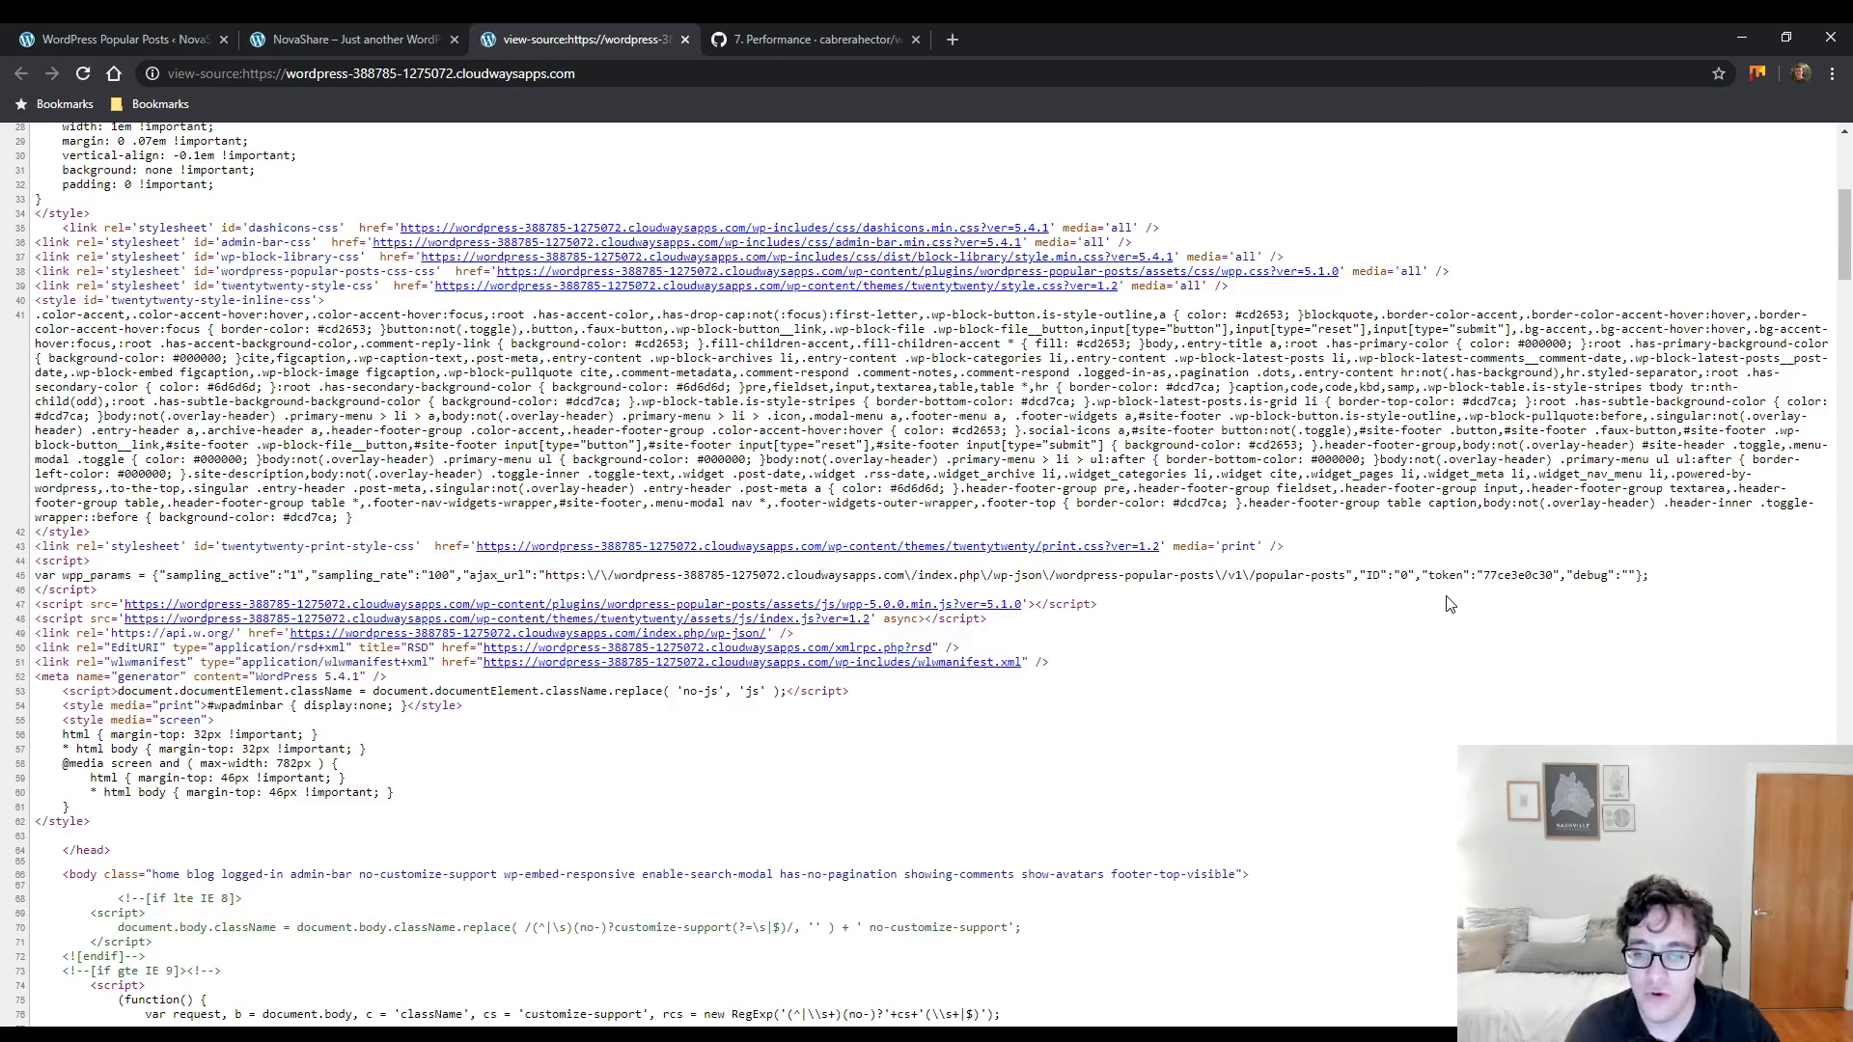
left_click_drag(1487, 577, 1563, 579)
left_click(1563, 582)
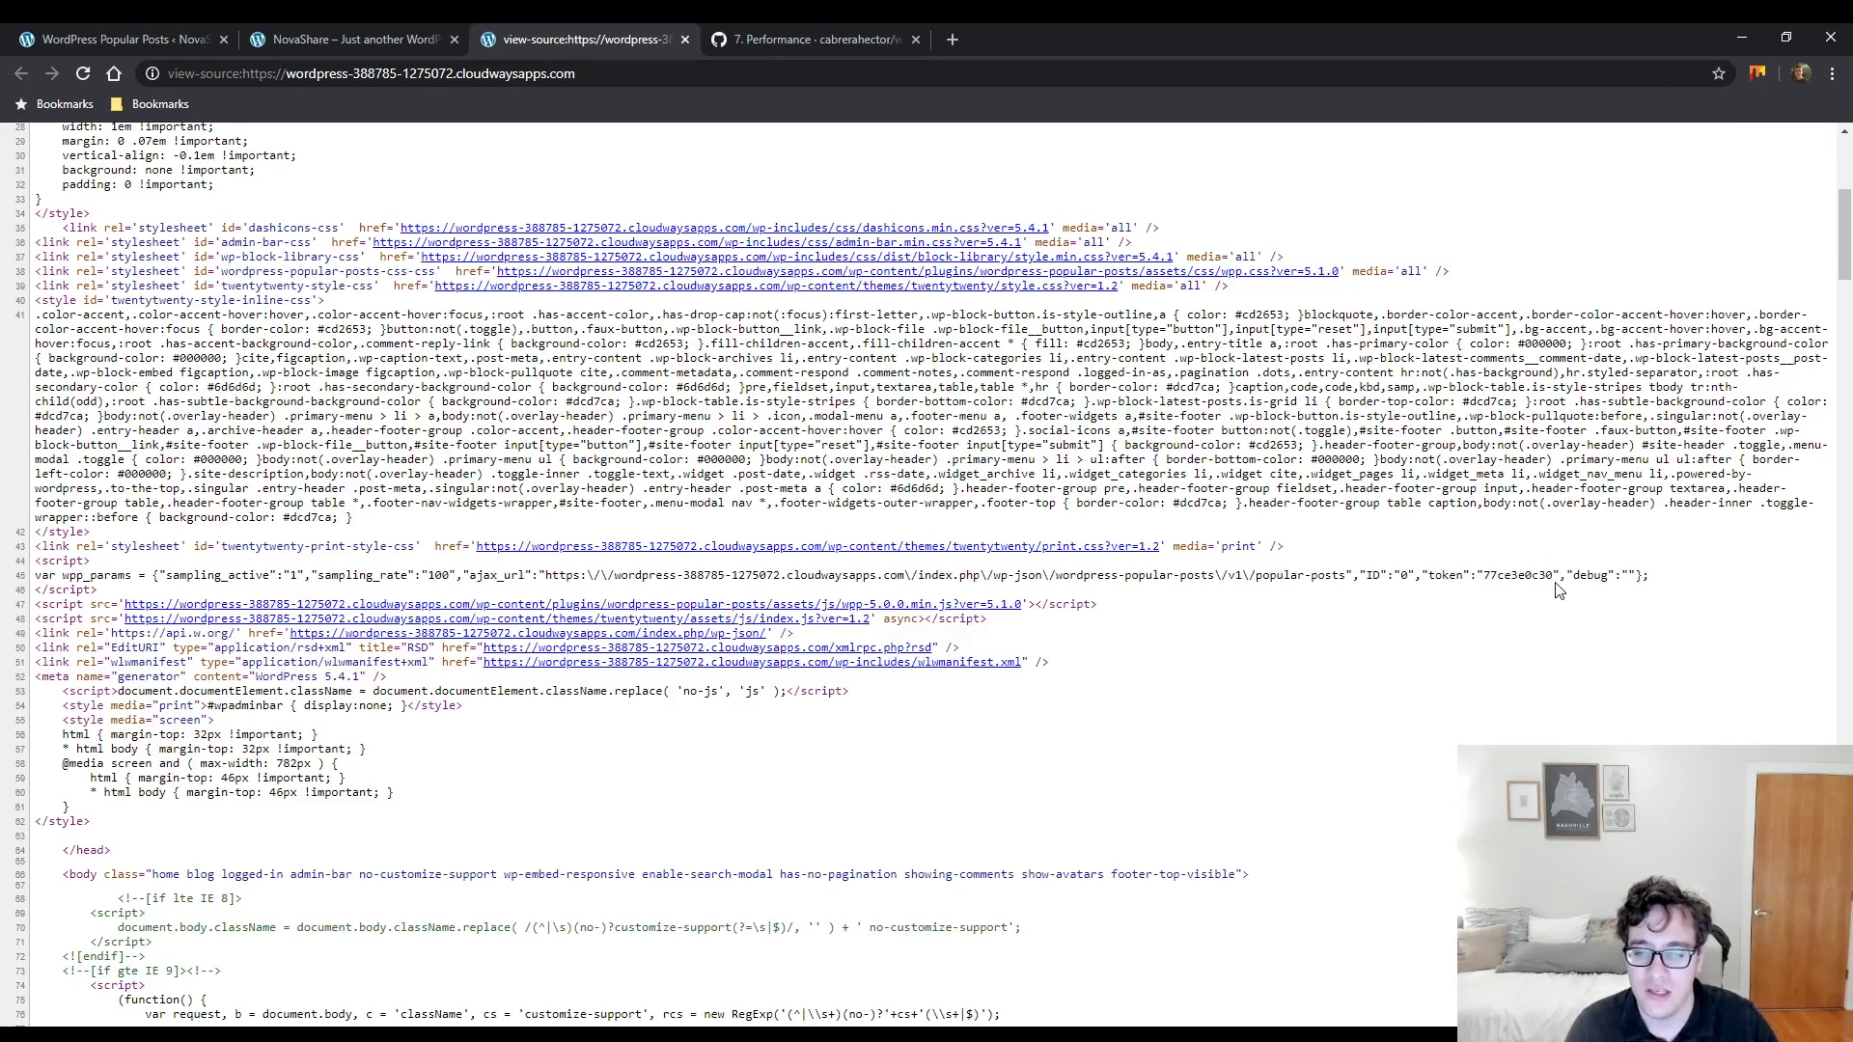
scroll(1272, 738, "down", 7)
scroll(1271, 738, "down", 20)
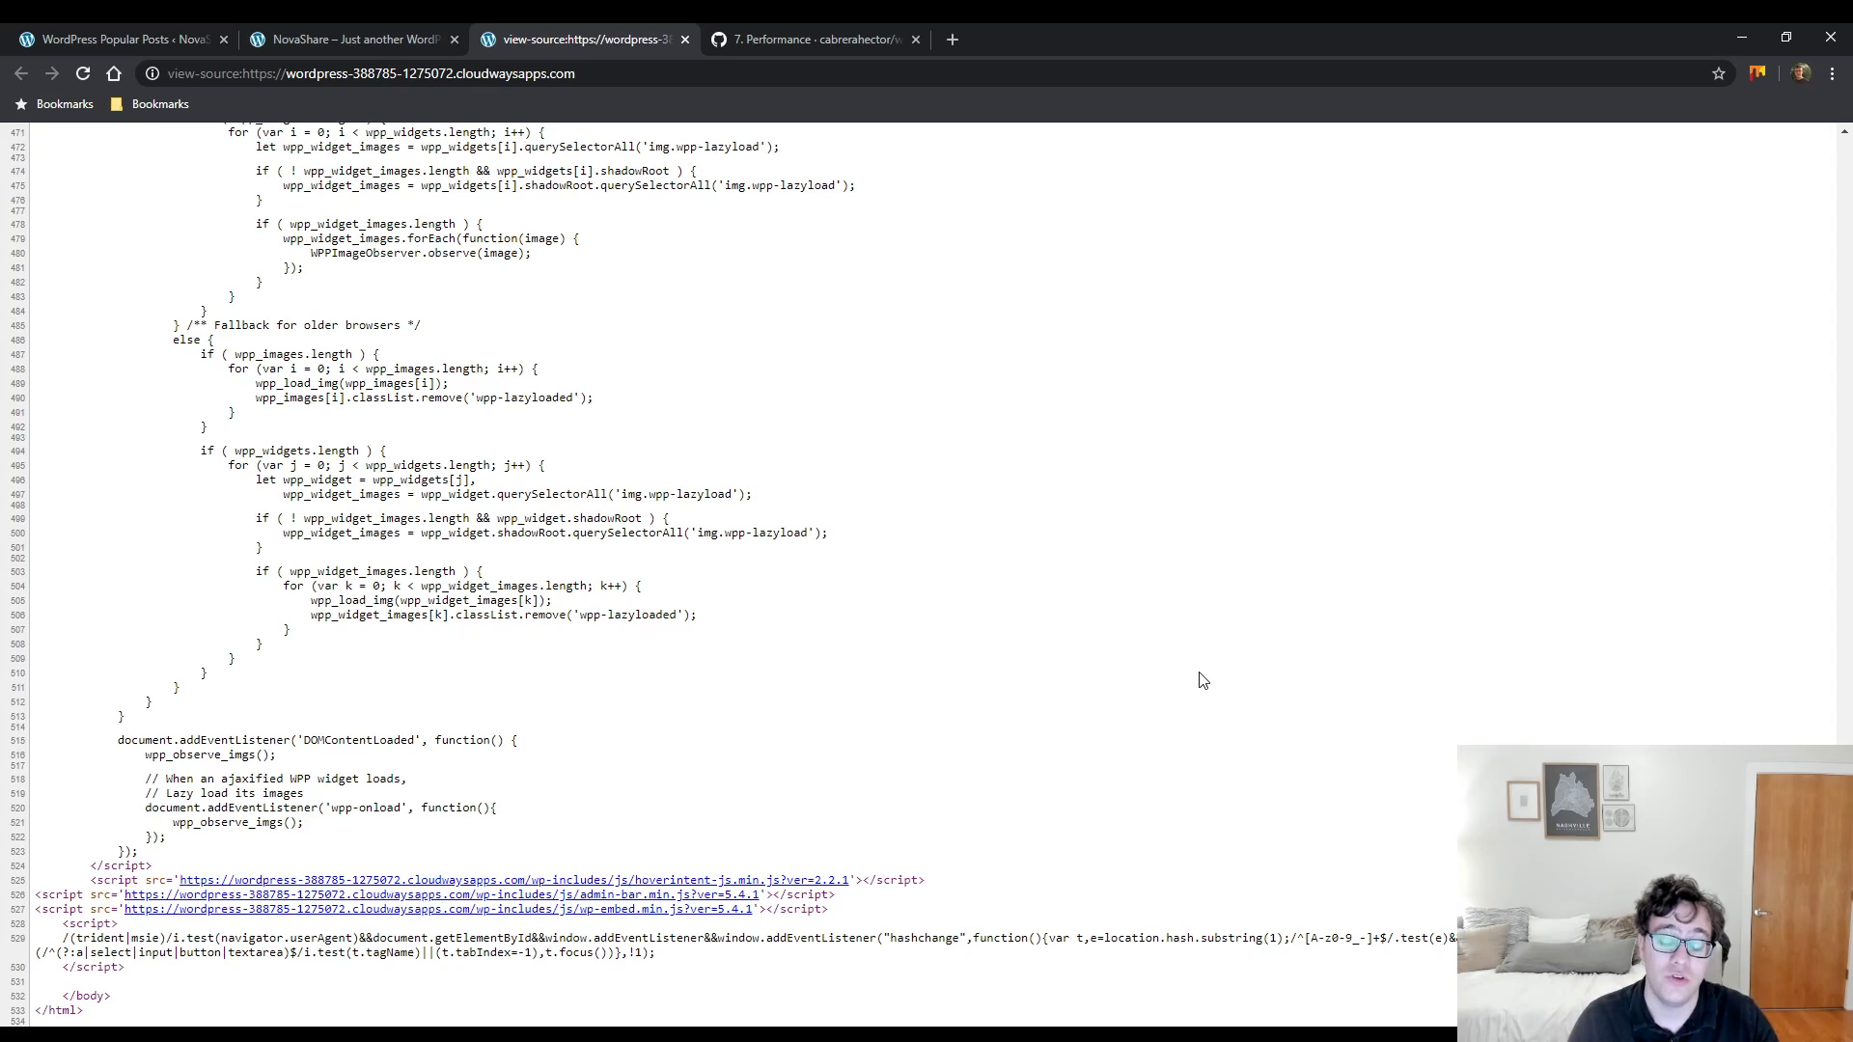
- Inspect the wpp lazy-load script near the end of the source, then return to the Tools settings page
scroll(1155, 631, "up", 7)
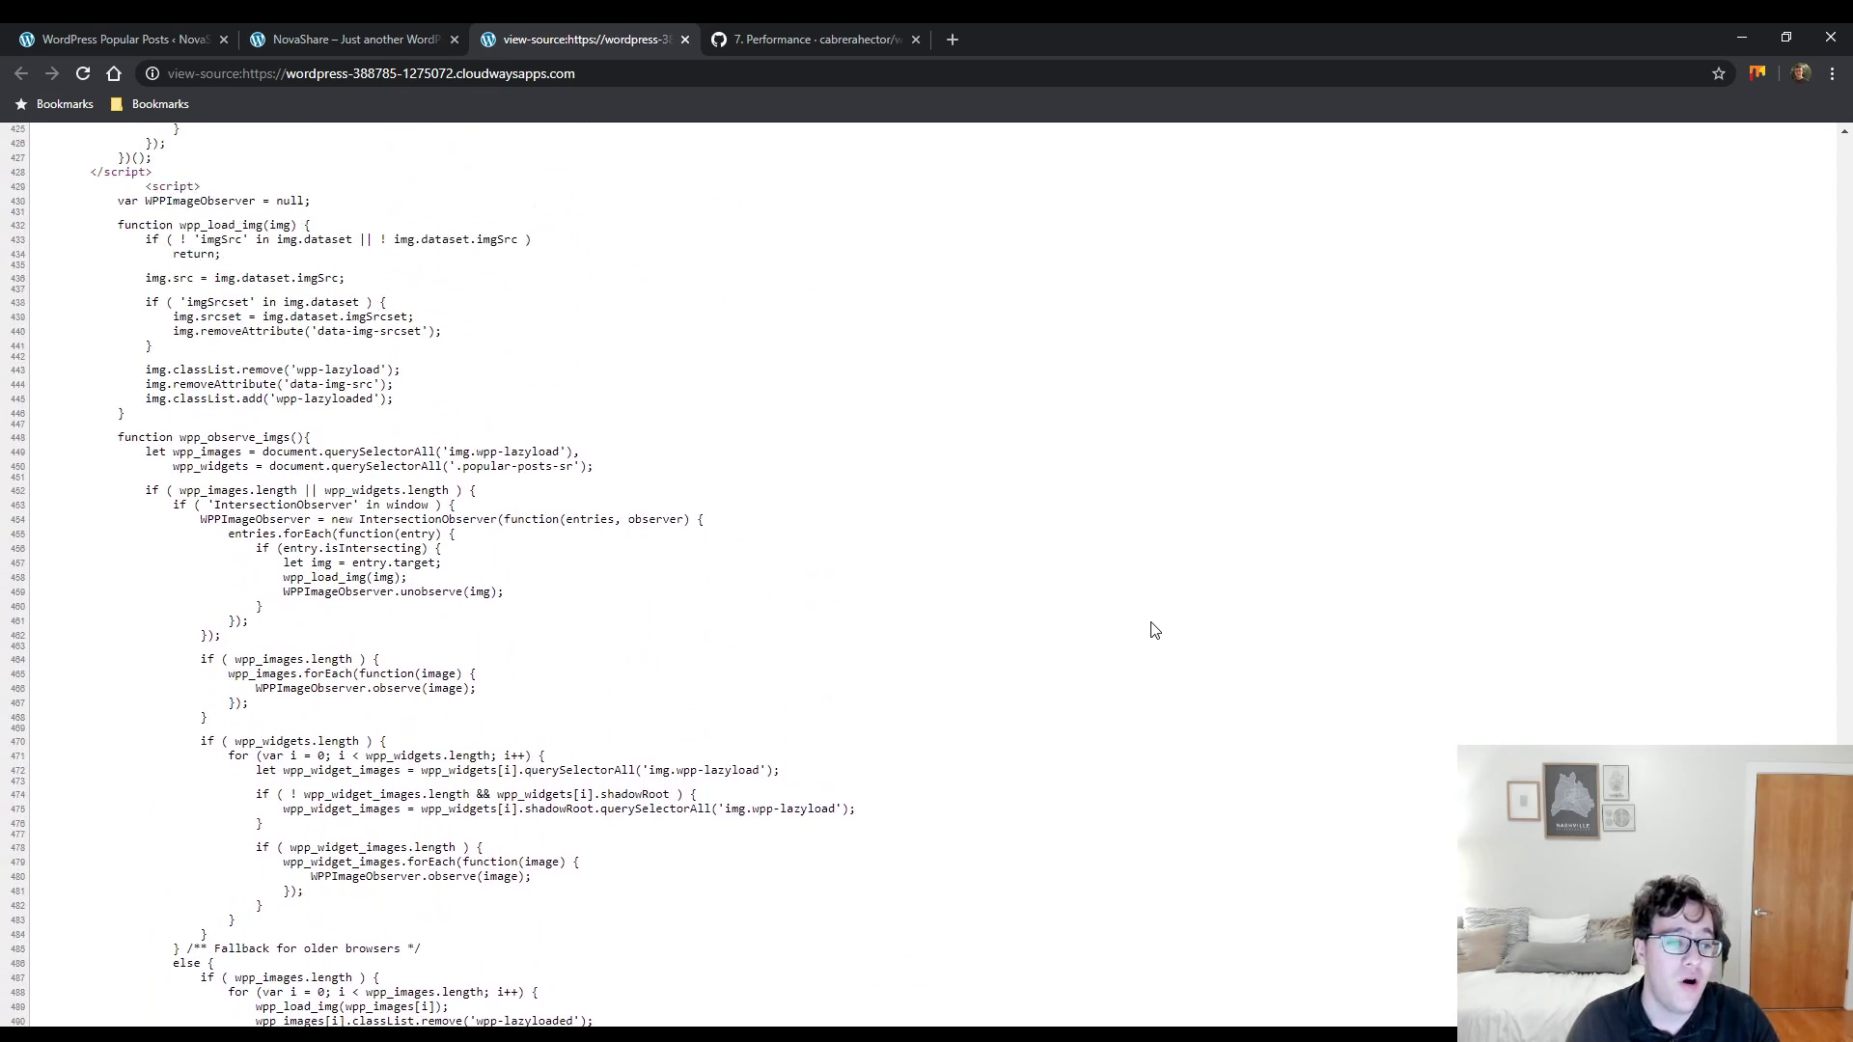
scroll(1154, 631, "up", 6)
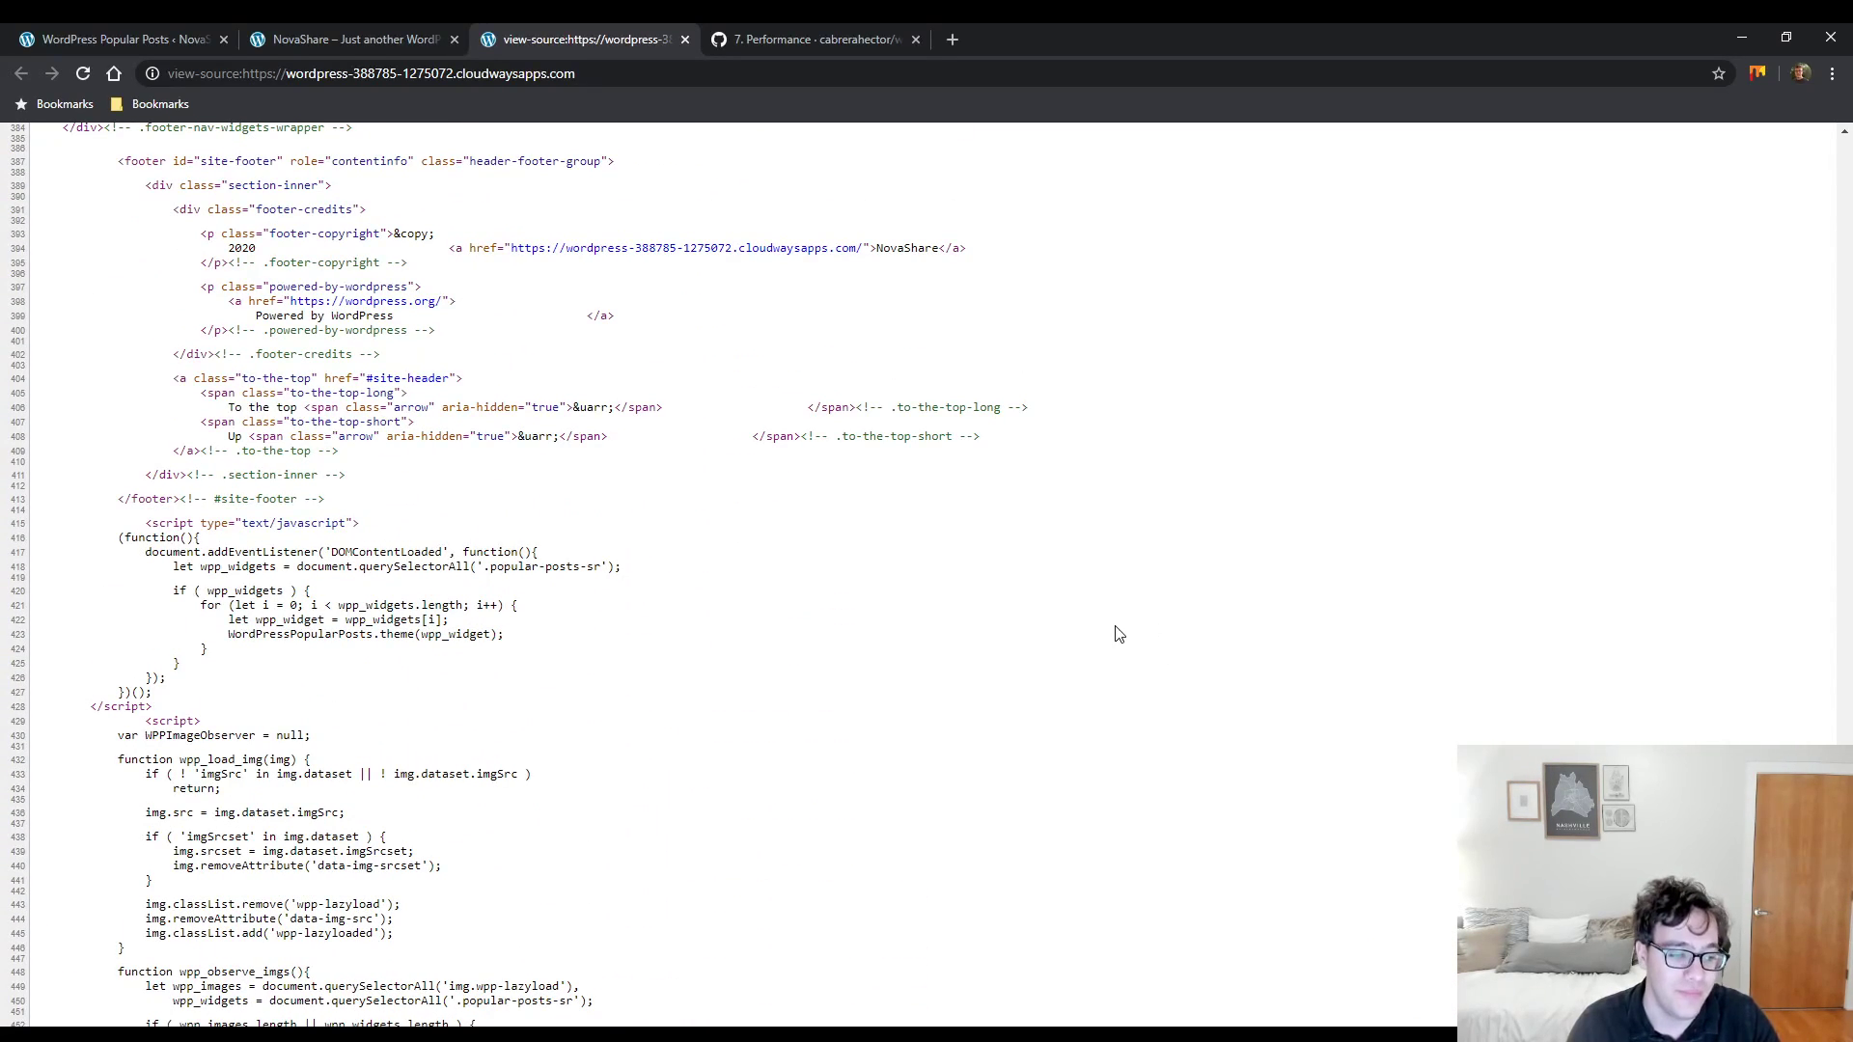
scroll(972, 622, "down", 3)
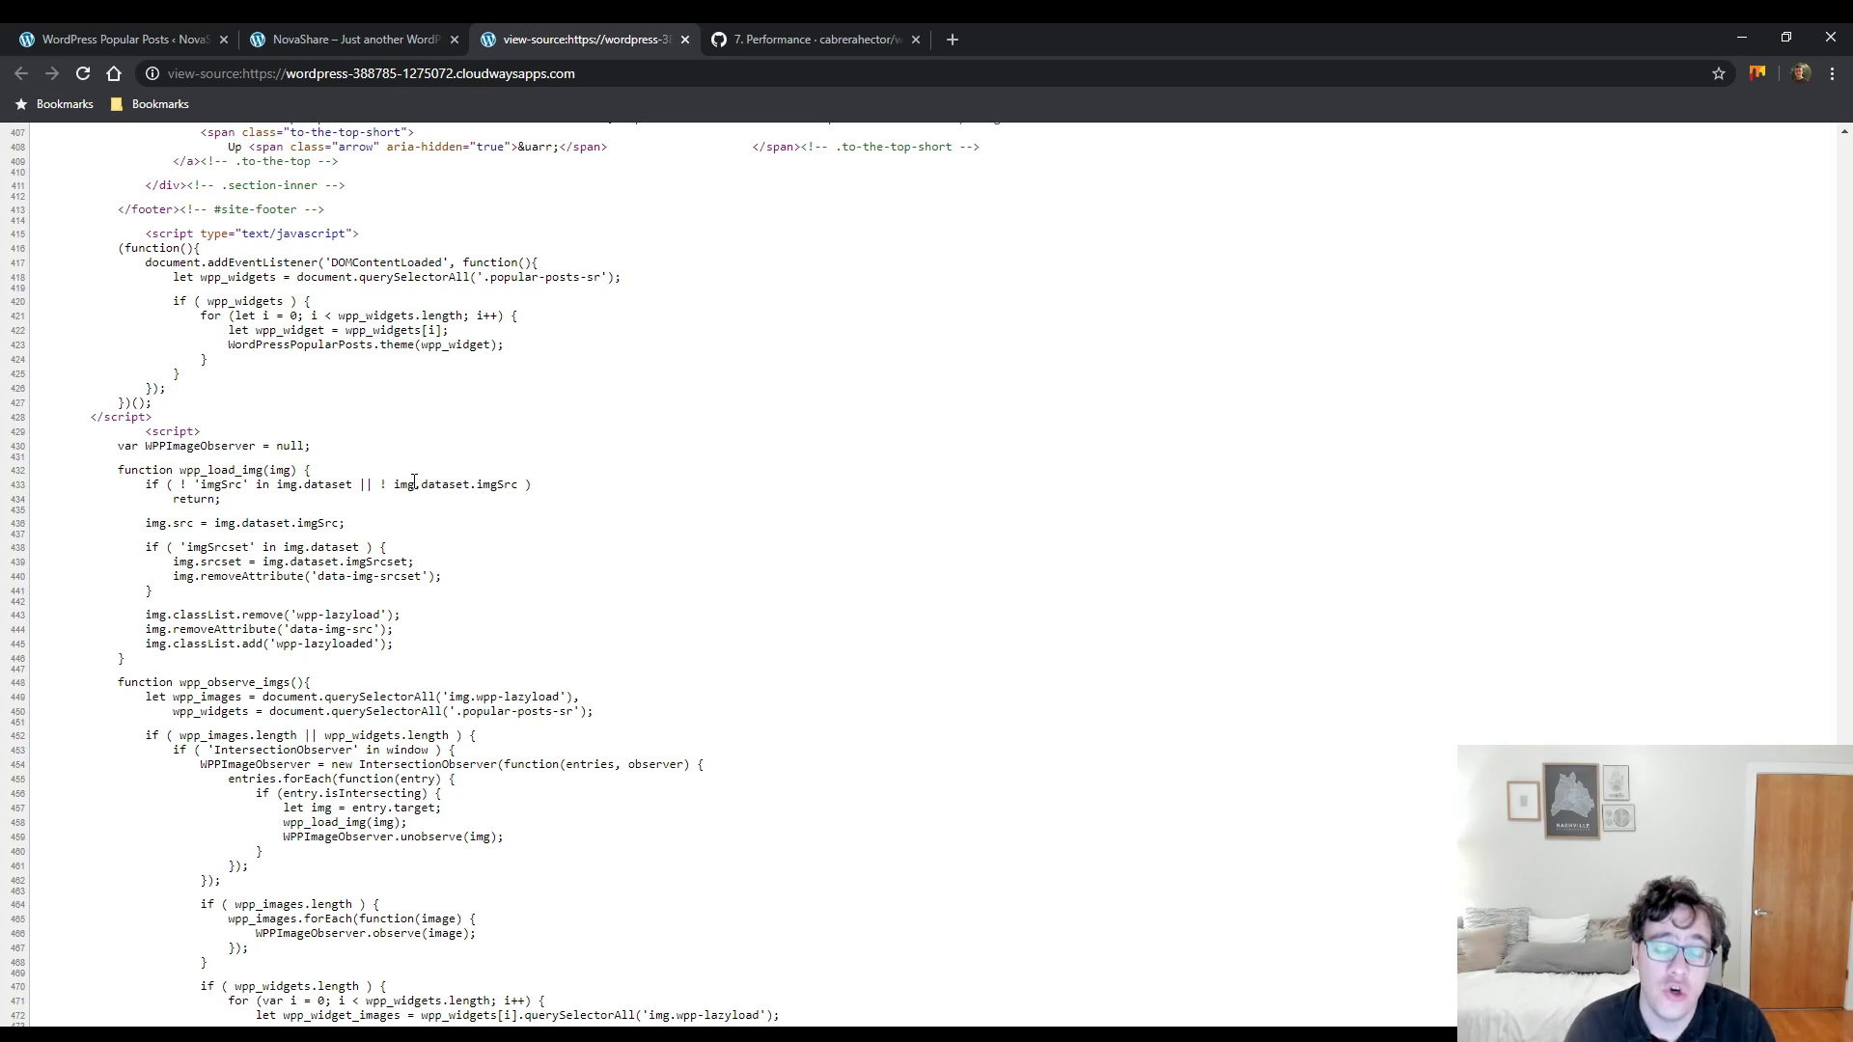
left_click(82, 39)
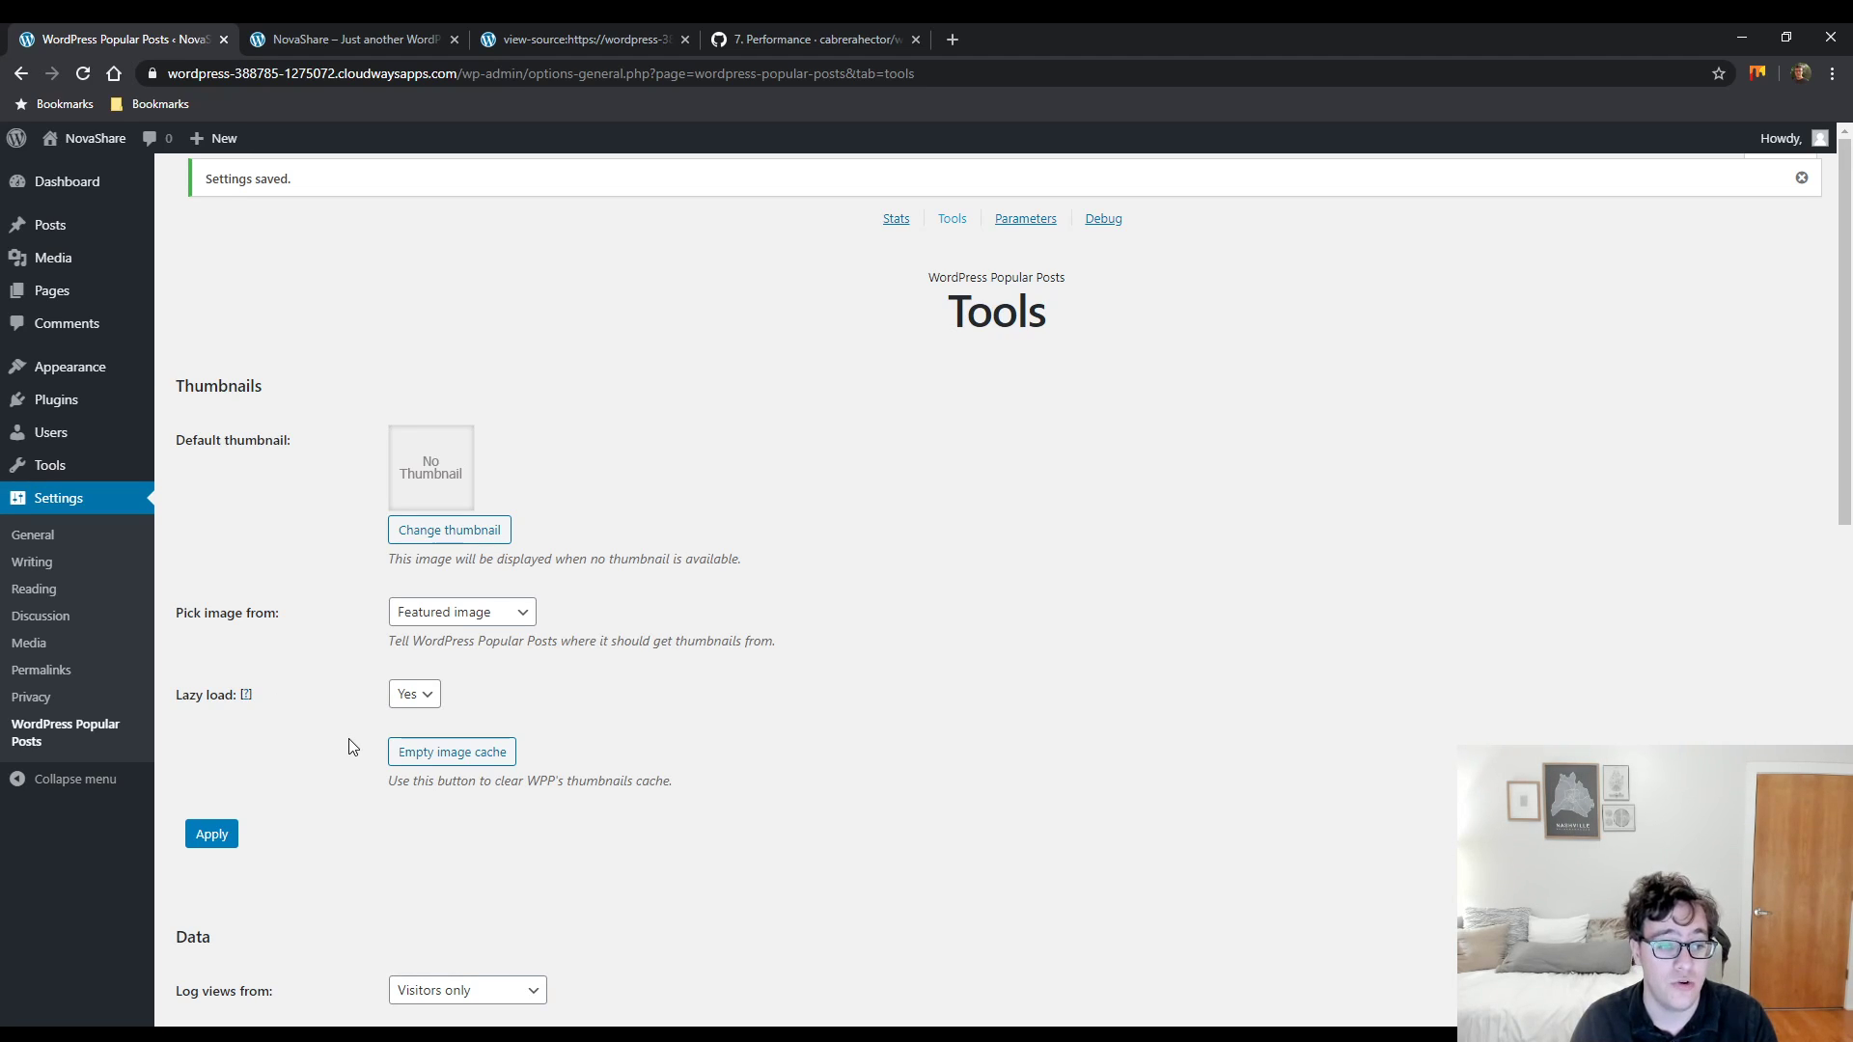
- Switch thumbnail lazy load from Yes to No and apply the thumbnail settings
left_click(394, 696)
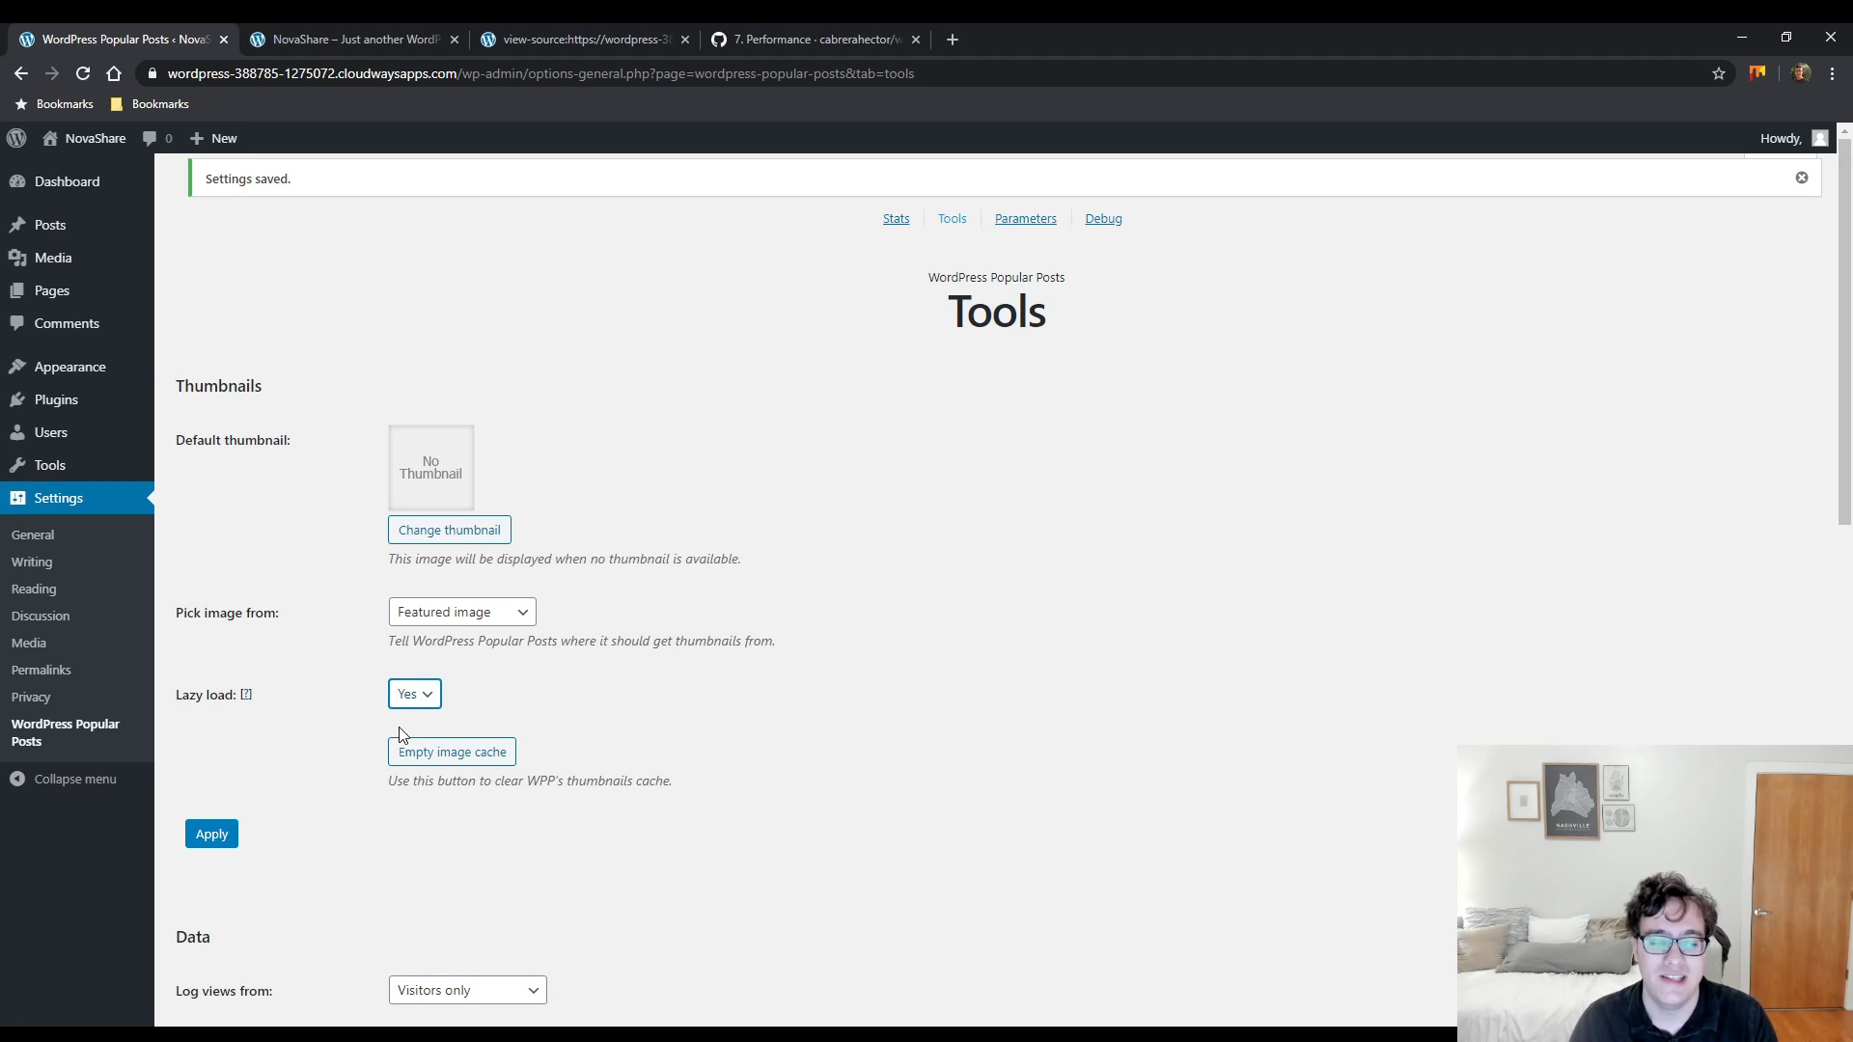
left_click(402, 729)
left_click(229, 845)
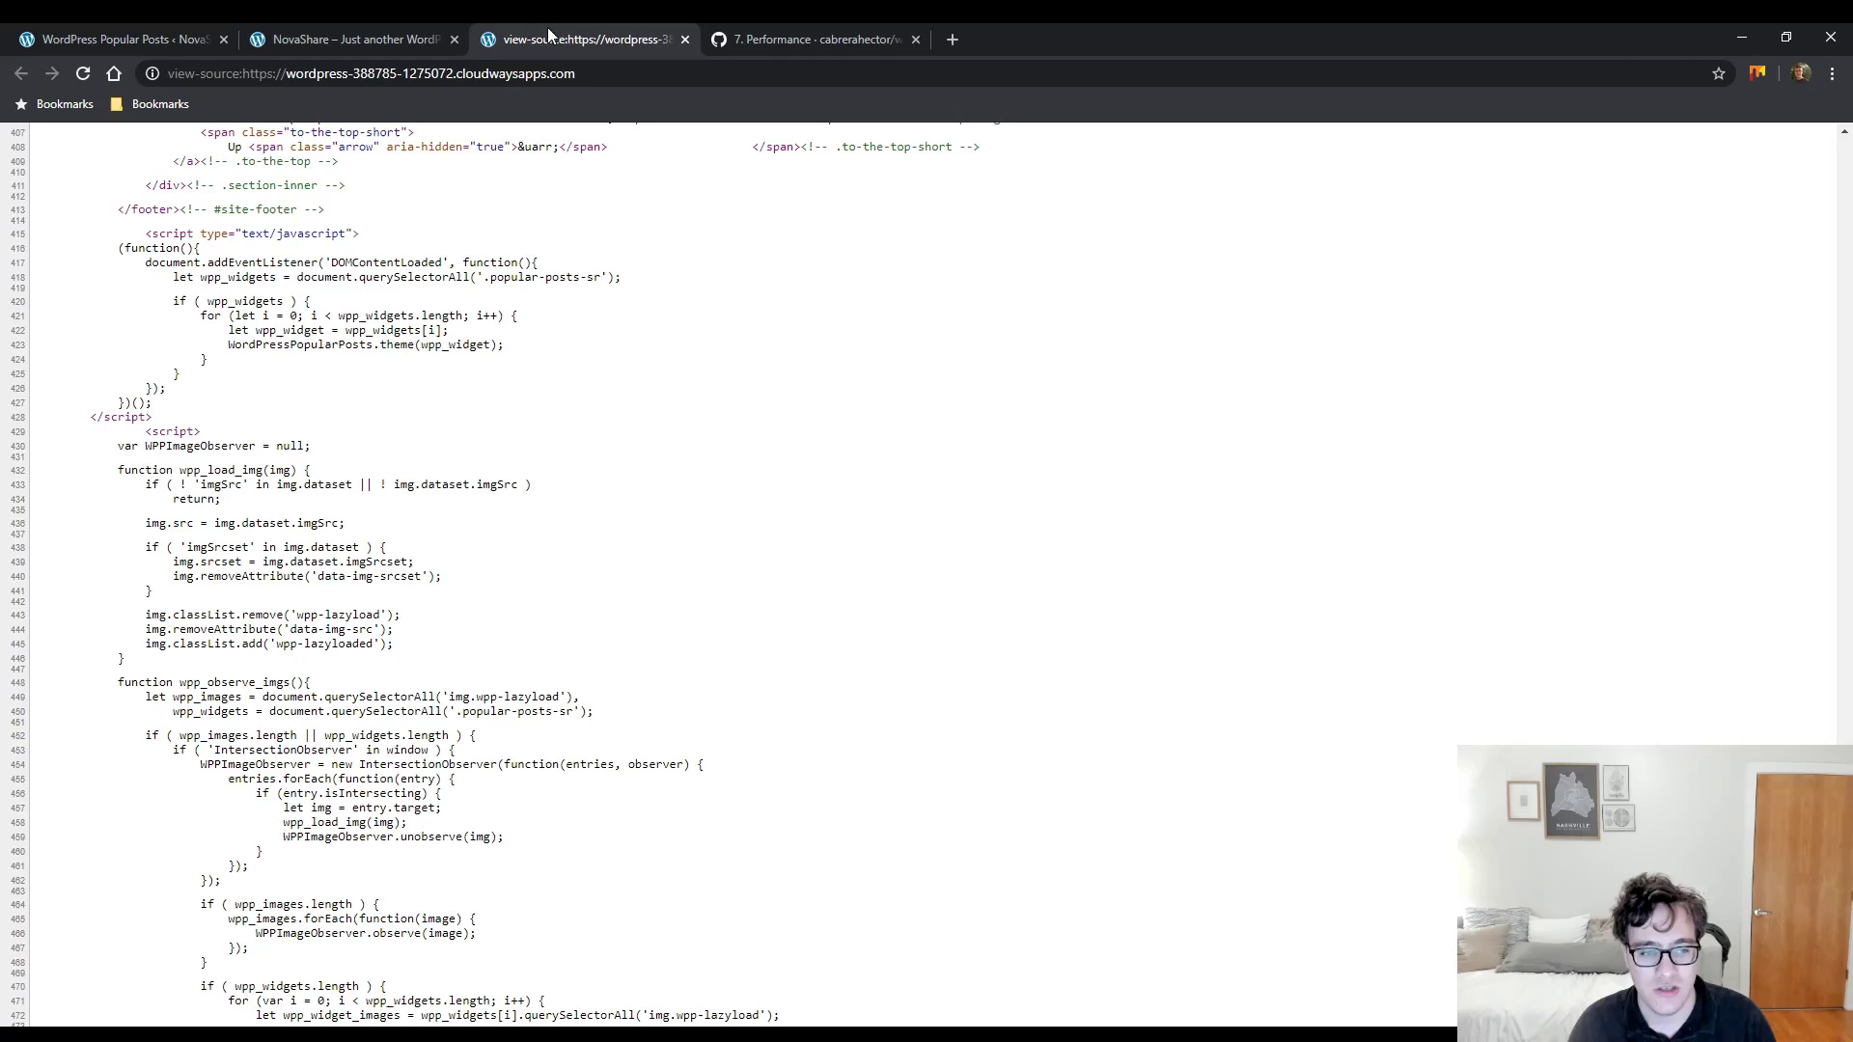
- Reload the NovaShare page source to confirm the Popular Posts lazy-load script is gone
left_click(547, 31)
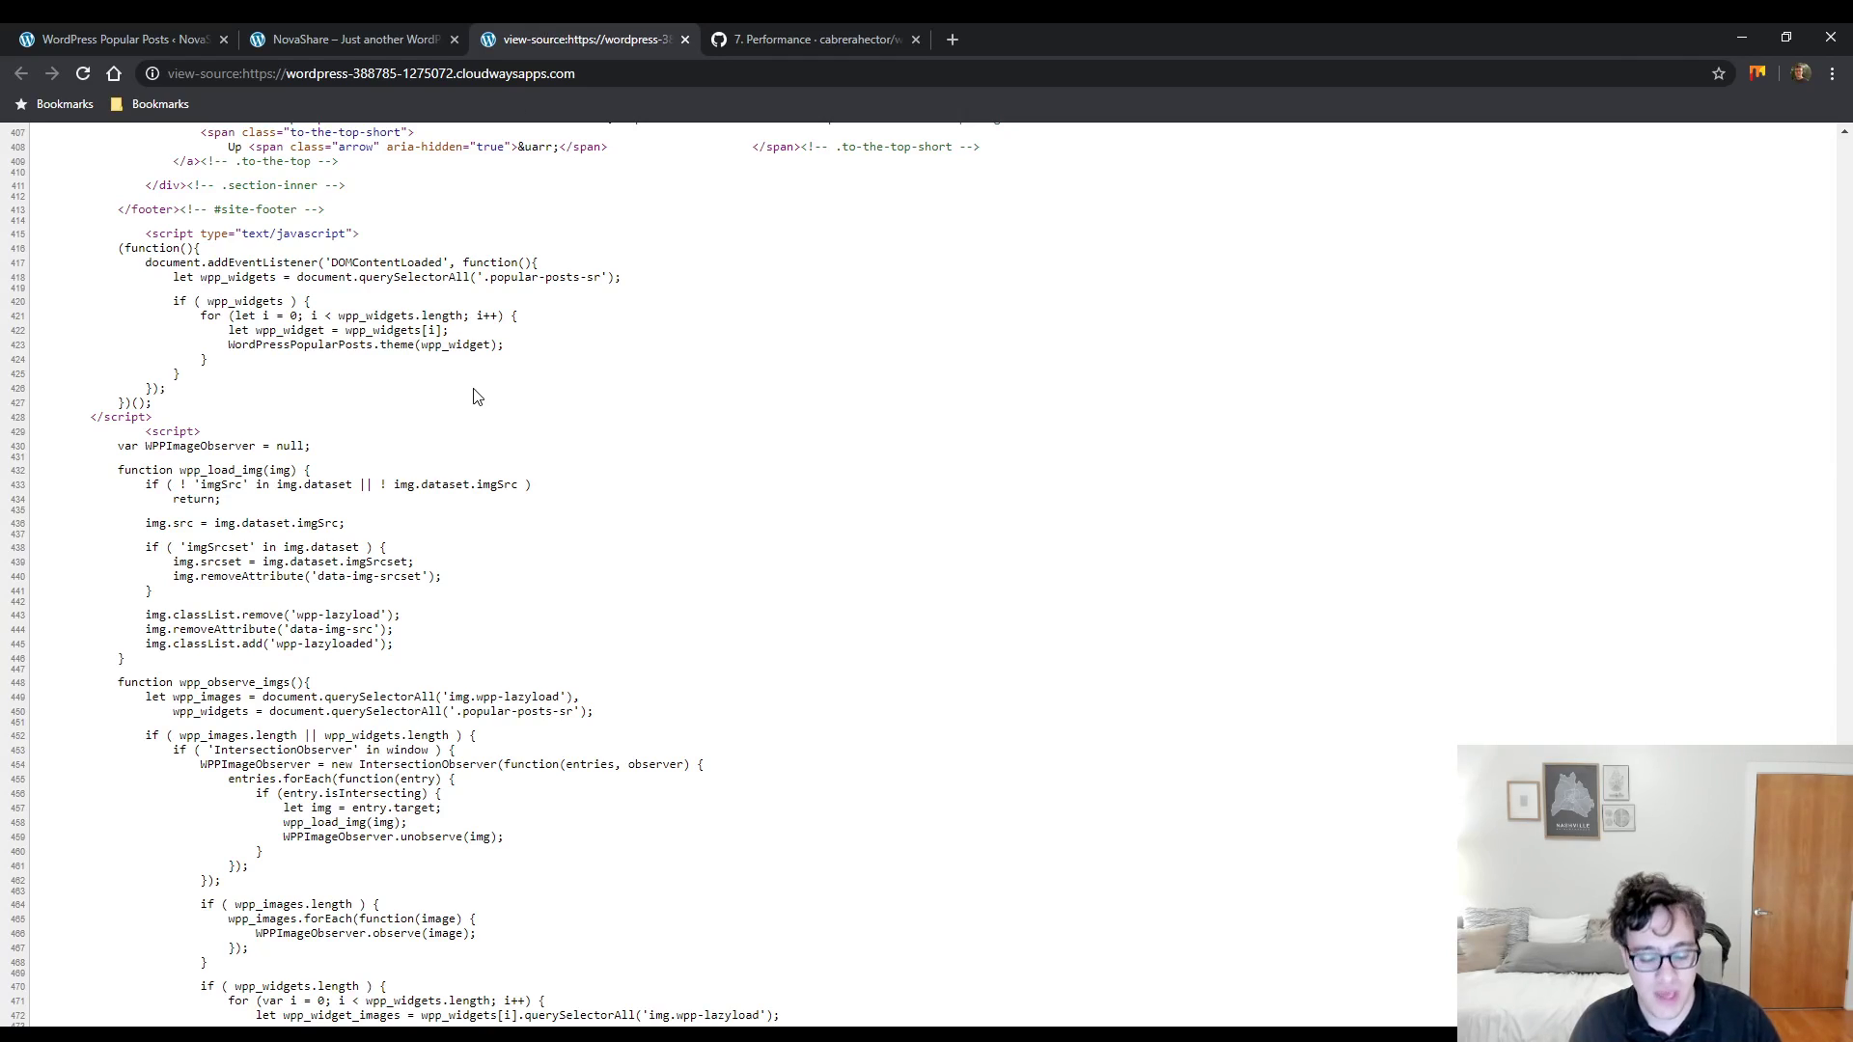
key("ctrl+r")
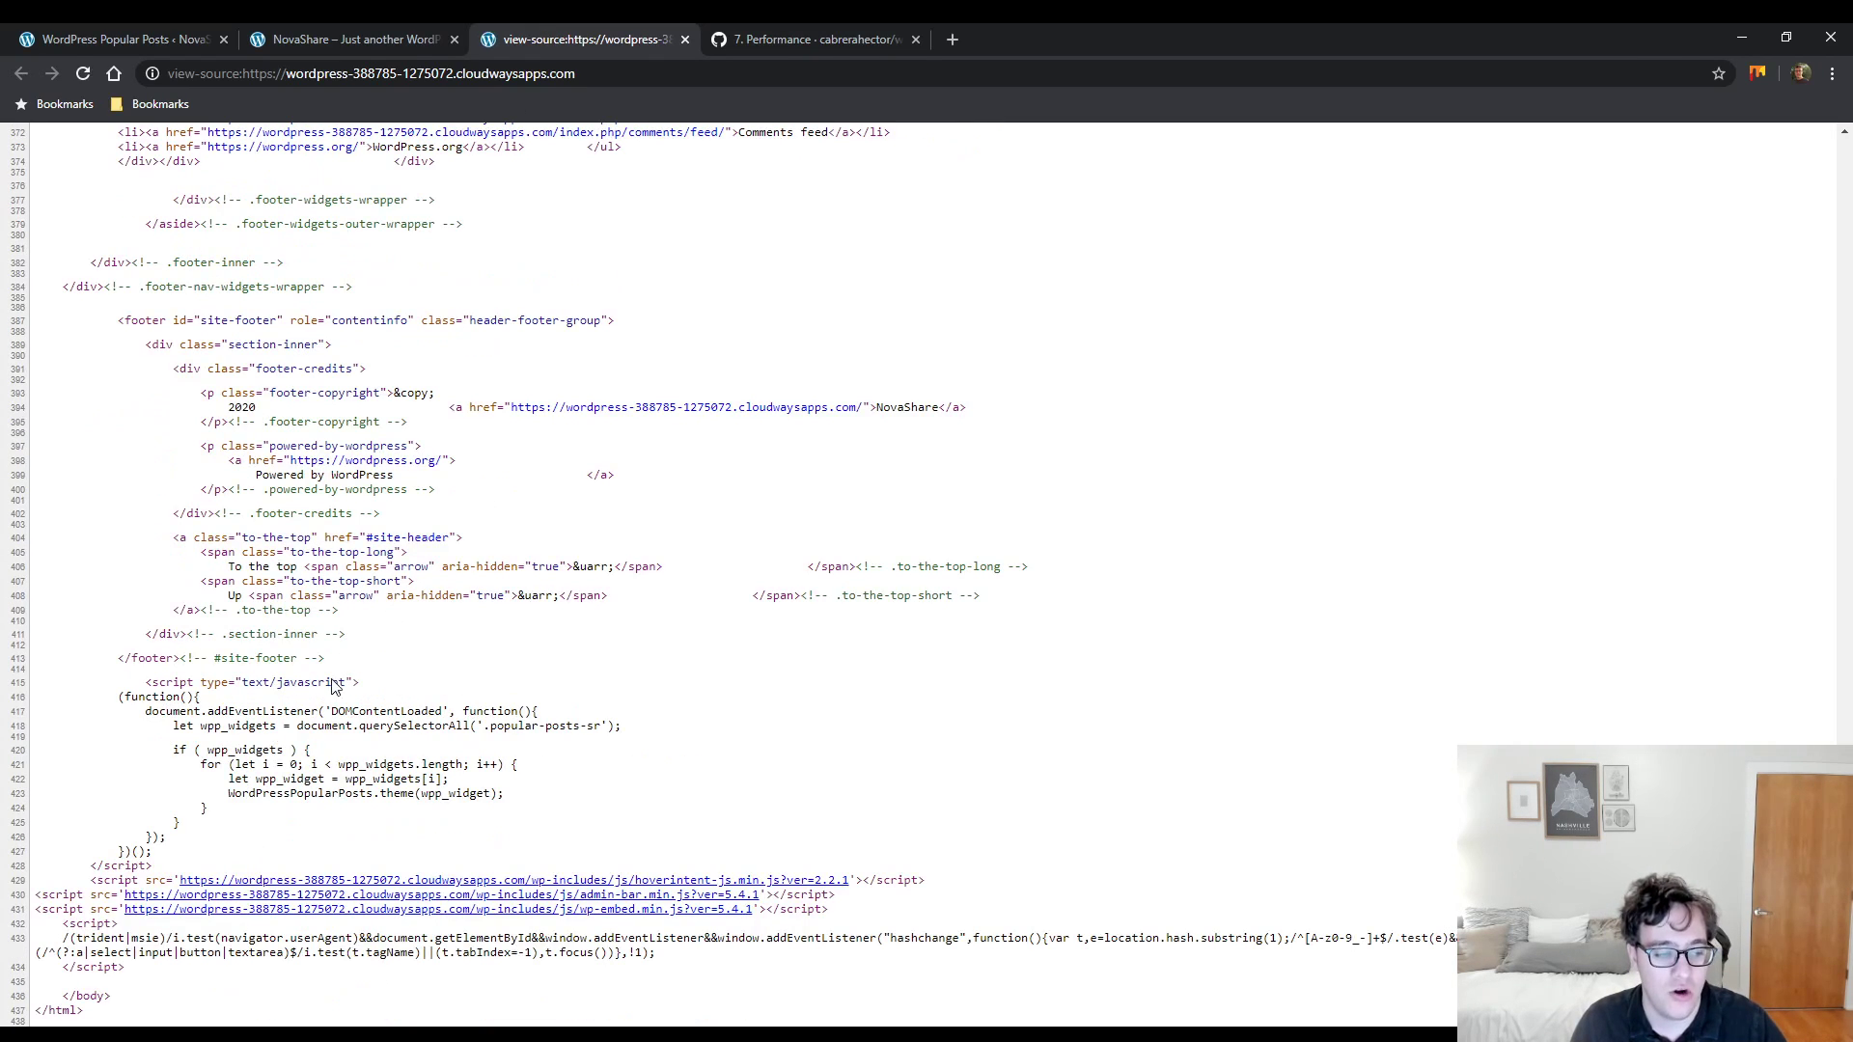